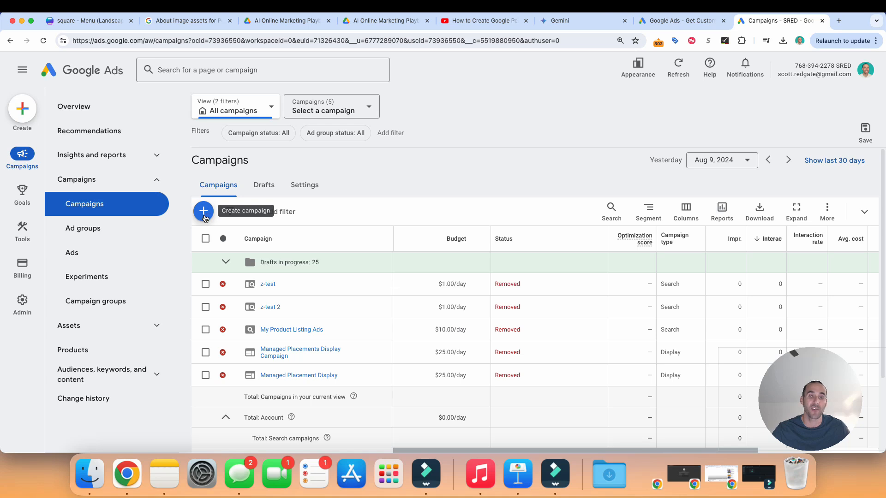
# - Start a new campaign and choose to create it without a goal's guidance as the objective
pyautogui.click(204, 215)
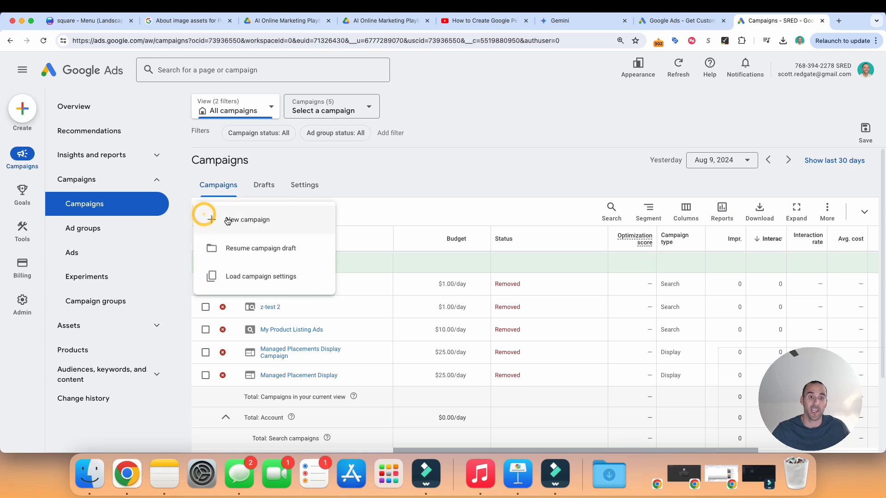
pyautogui.click(228, 220)
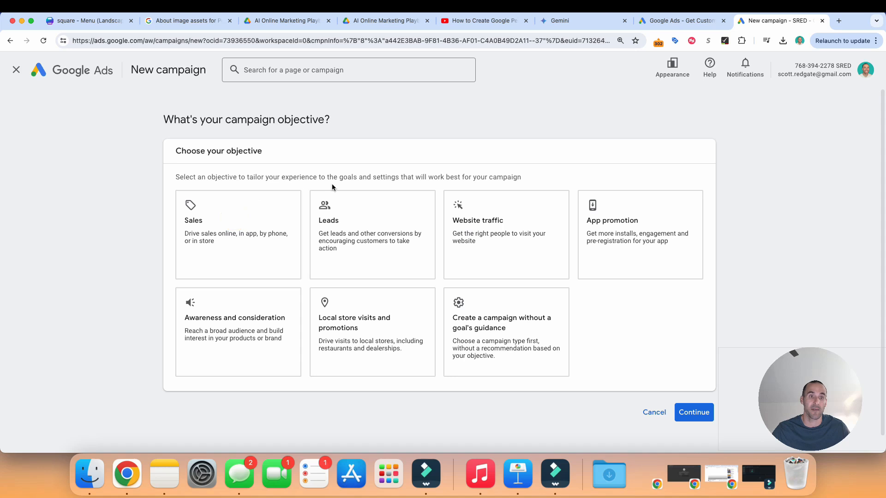
pyautogui.moveTo(163, 121); pyautogui.dragTo(353, 121)
pyautogui.click(363, 126)
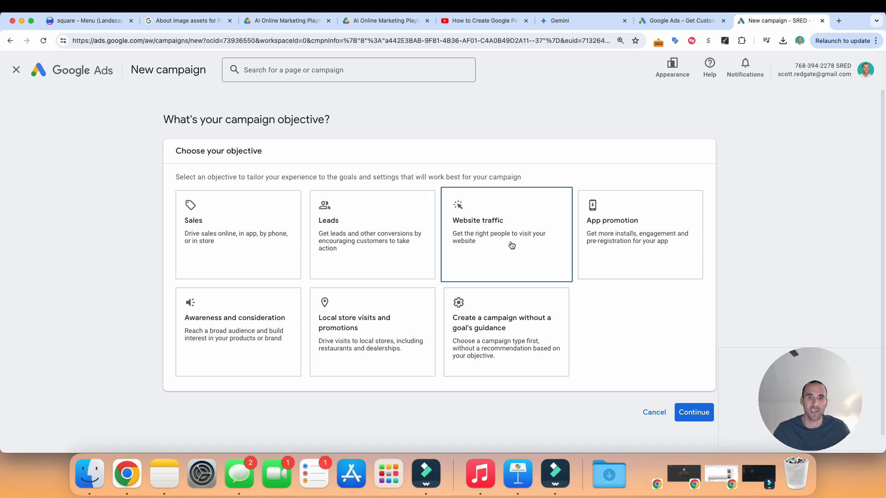
pyautogui.click(520, 302)
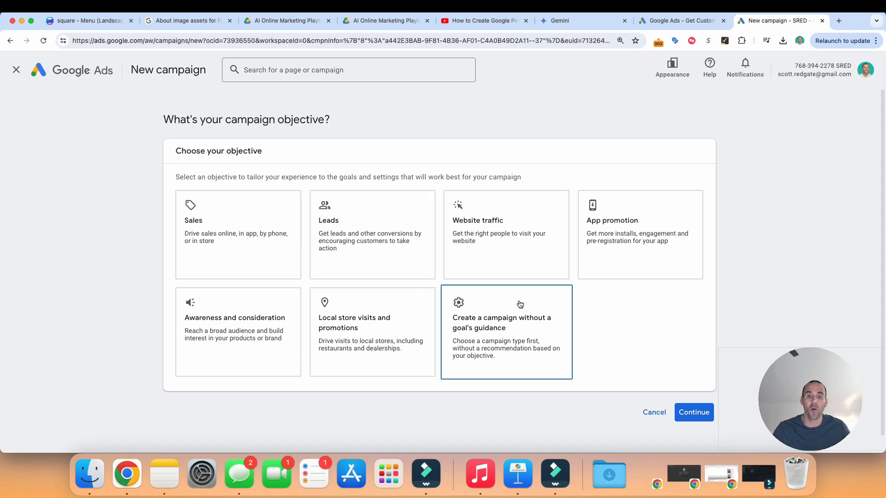
pyautogui.click(508, 299)
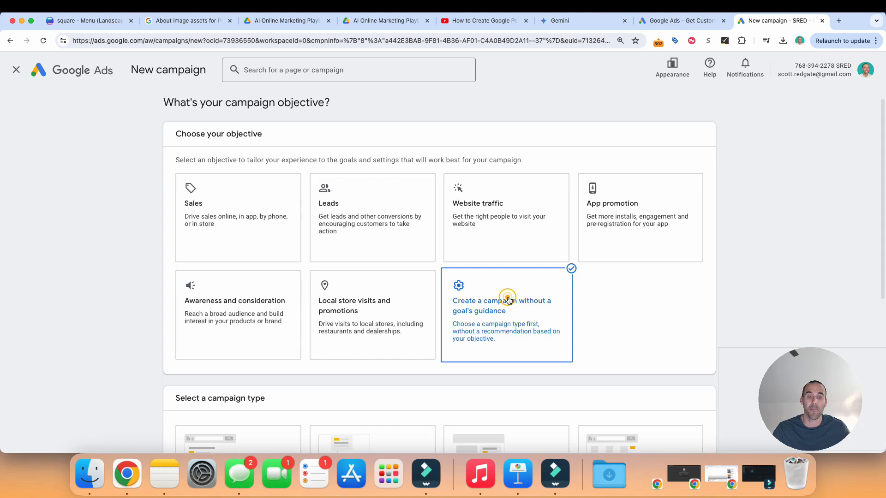
# - Select Performance Max as the campaign type
pyautogui.scroll(-5, 536, 263)
pyautogui.click(534, 259)
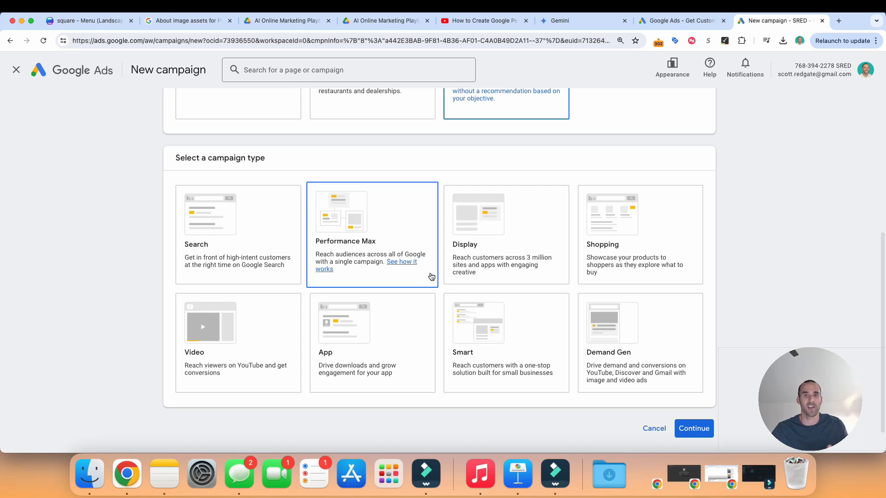
pyautogui.scroll(5, 438, 277)
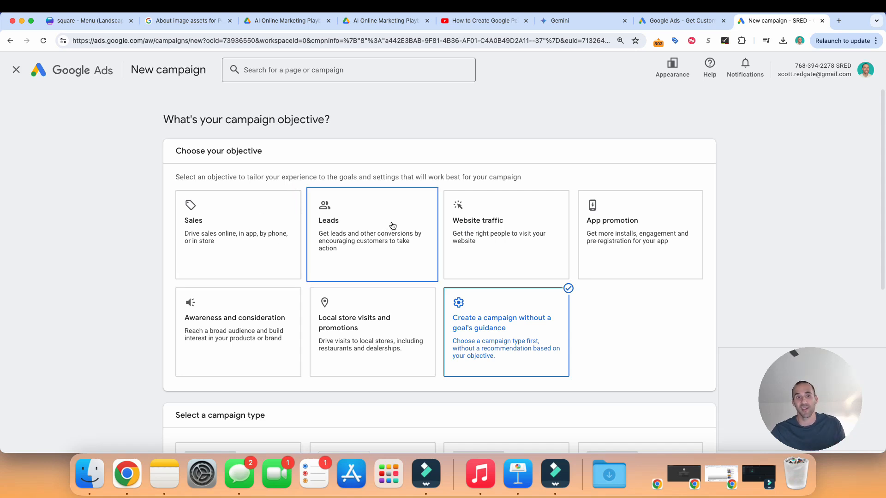
pyautogui.scroll(-3, 391, 226)
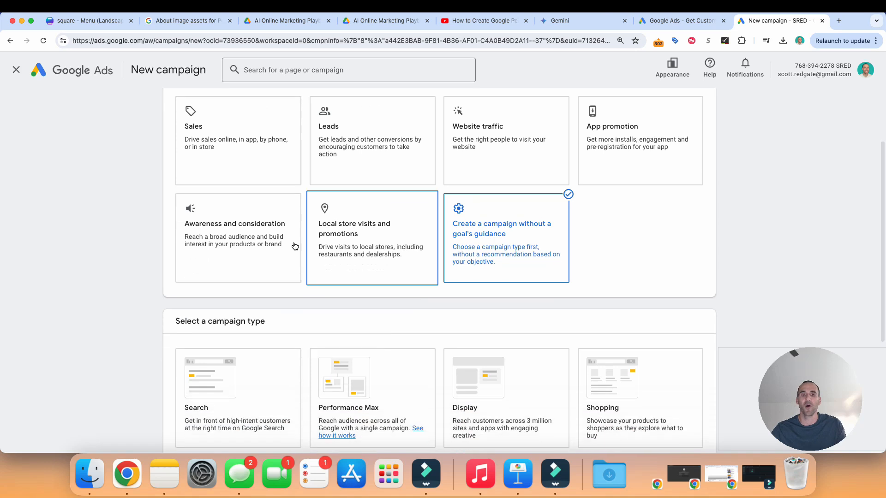
pyautogui.scroll(-2, 369, 236)
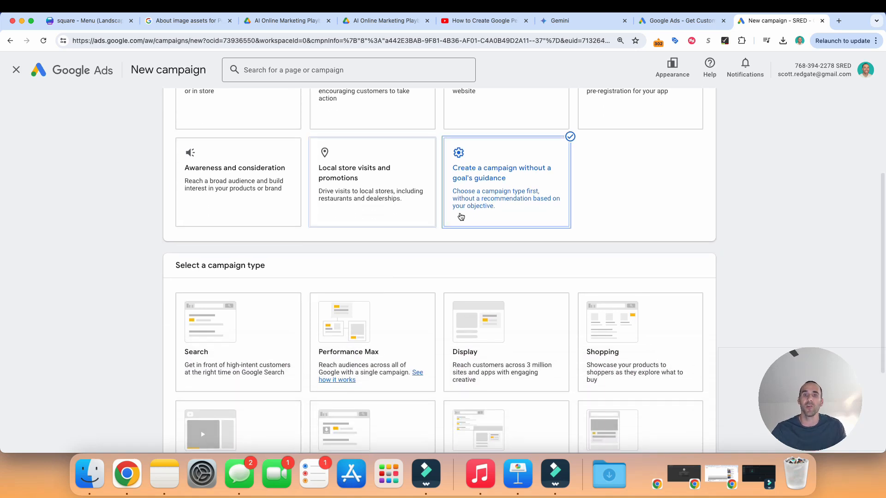
pyautogui.scroll(-2, 461, 217)
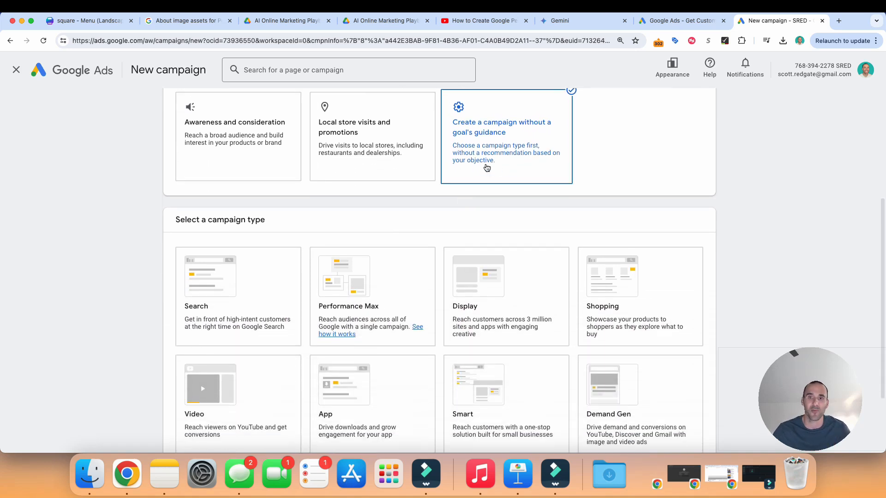
pyautogui.scroll(-3, 526, 181)
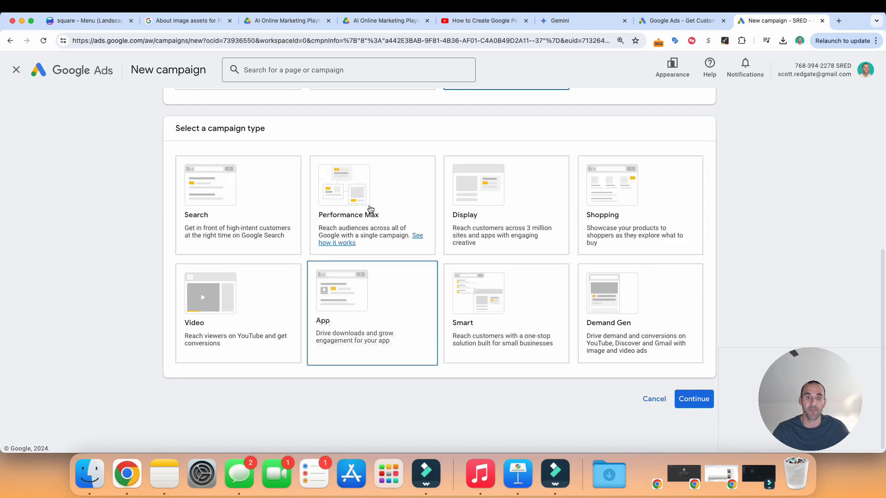
pyautogui.click(392, 206)
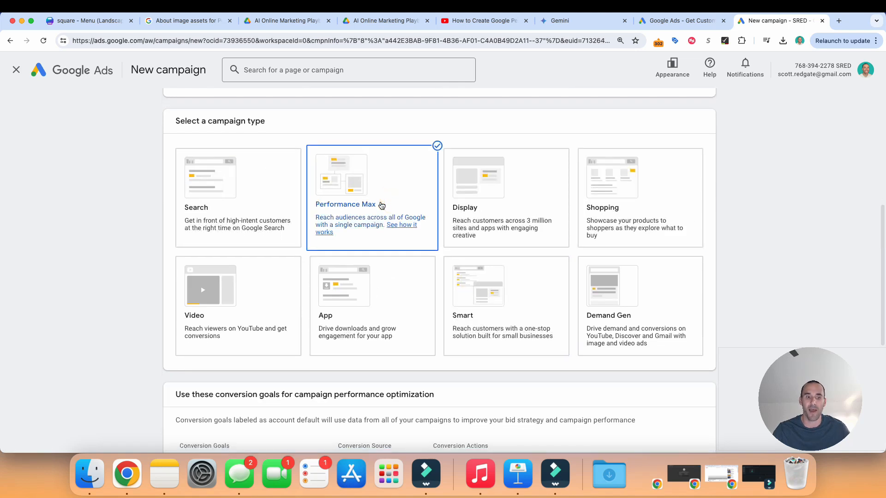
# - Review the campaign's conversion goals and turn off advertising products from a Merchant Center account
pyautogui.scroll(-2, 381, 203)
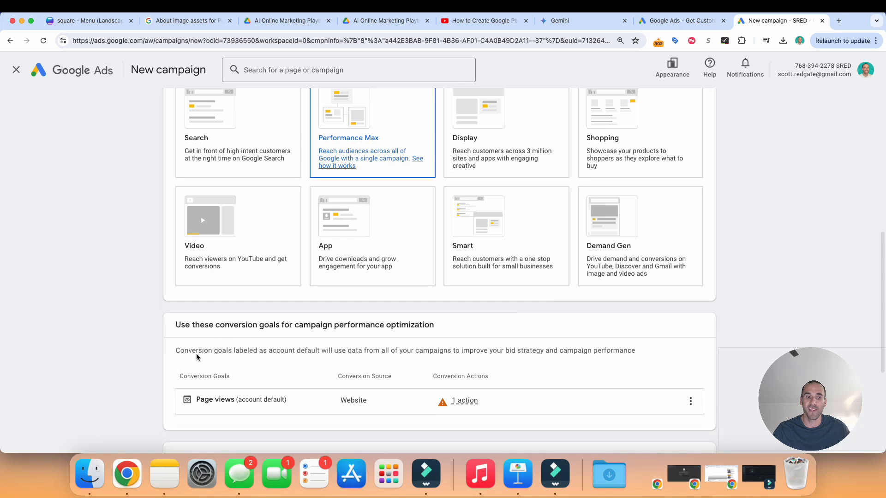
pyautogui.moveTo(173, 331); pyautogui.dragTo(466, 328)
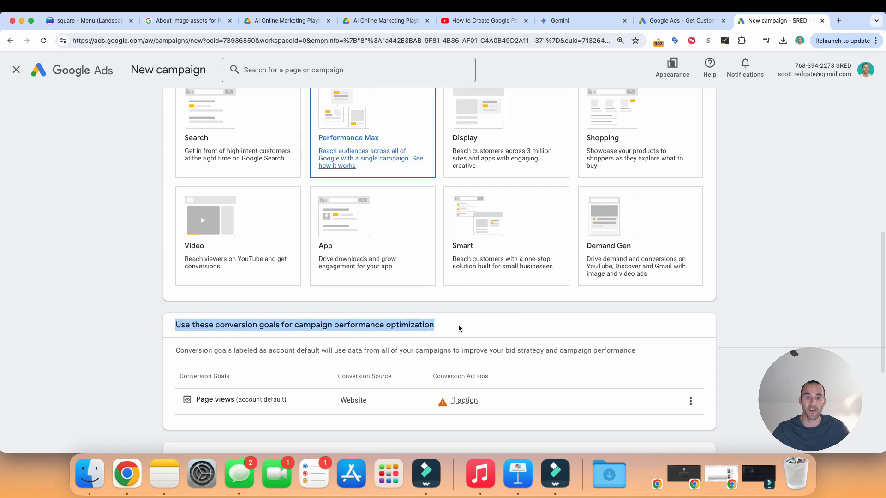
pyautogui.click(460, 326)
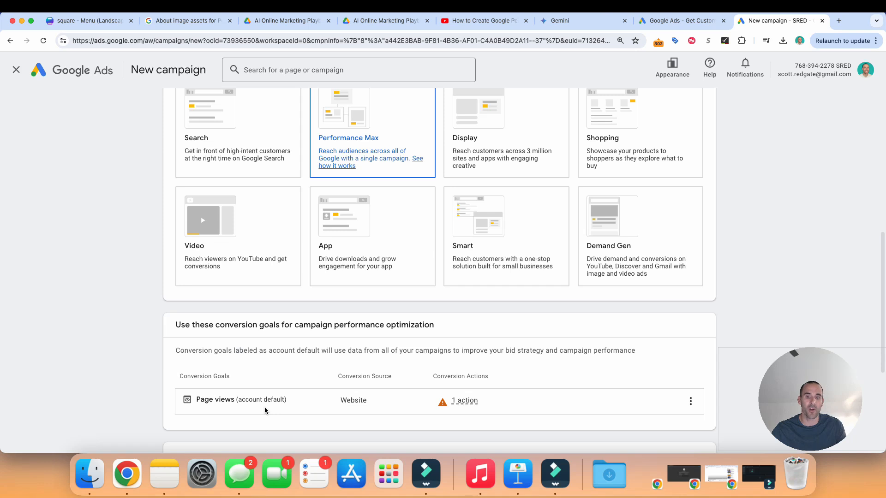
pyautogui.scroll(-1, 266, 411)
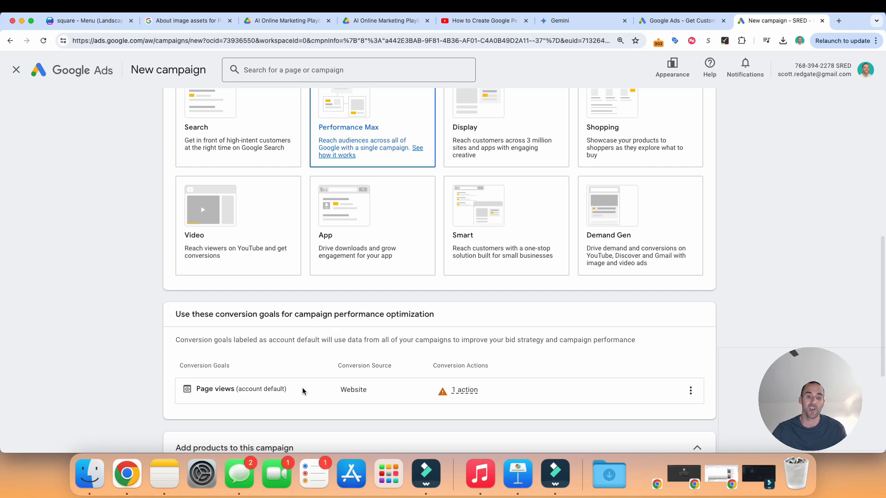
pyautogui.scroll(-2, 306, 340)
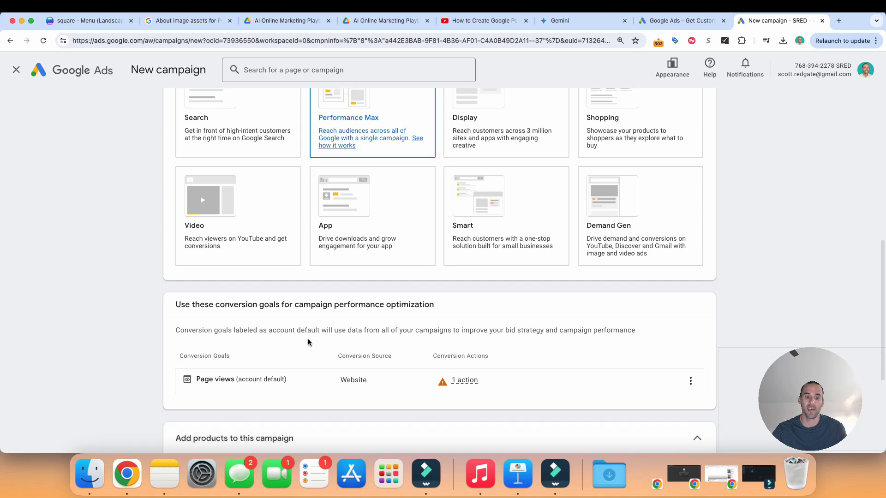
pyautogui.scroll(-2, 305, 339)
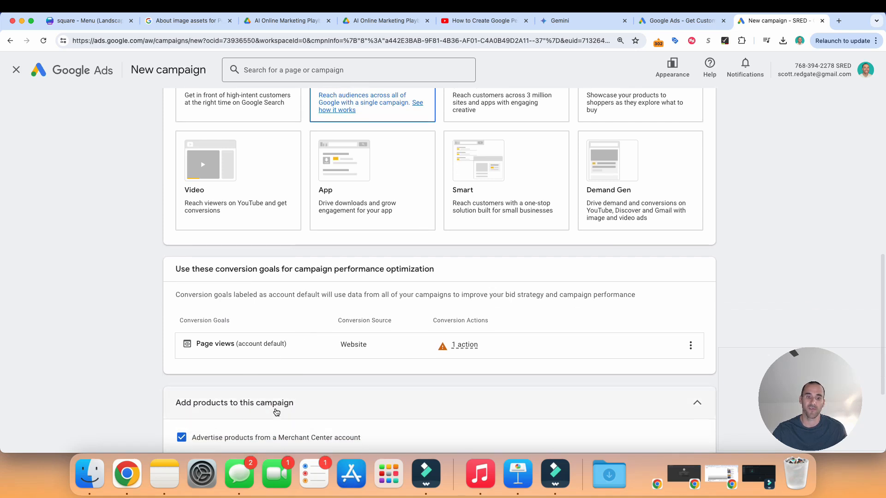
pyautogui.click(181, 439)
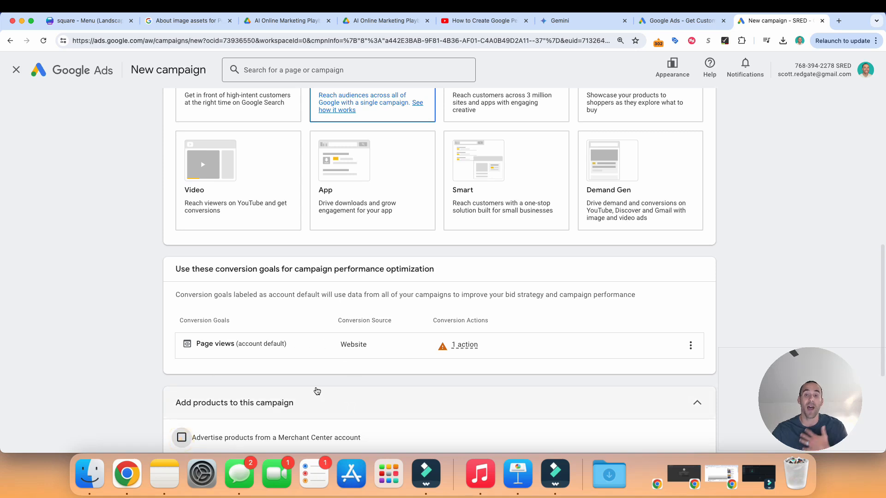
pyautogui.moveTo(356, 344)
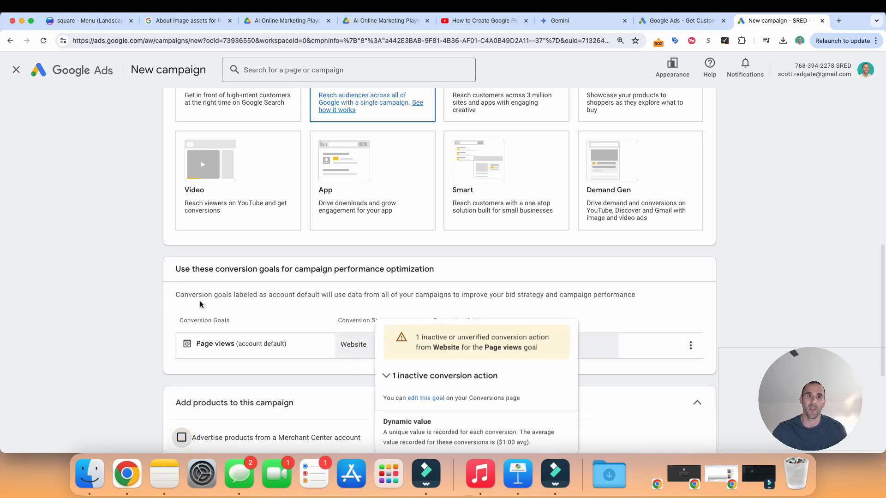
# - Enter the advertiser's own website address as the ads' final URL and submit it
pyautogui.scroll(-5, 129, 273)
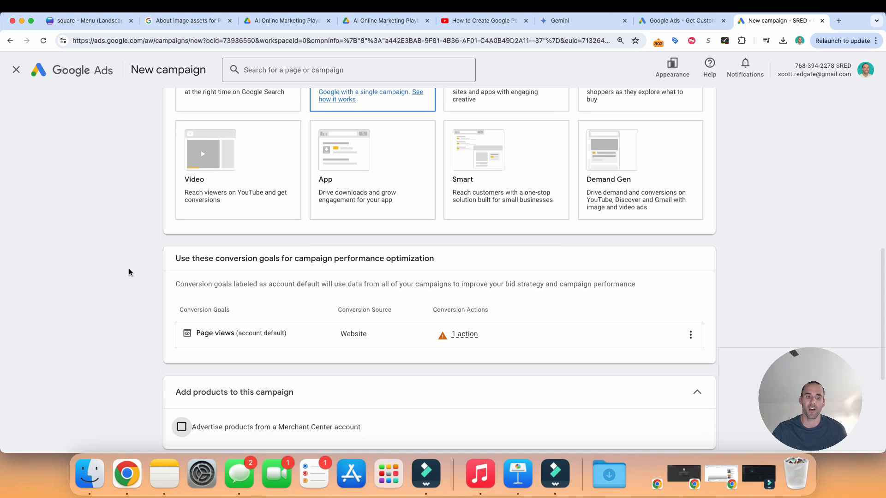
pyautogui.scroll(-2, 138, 274)
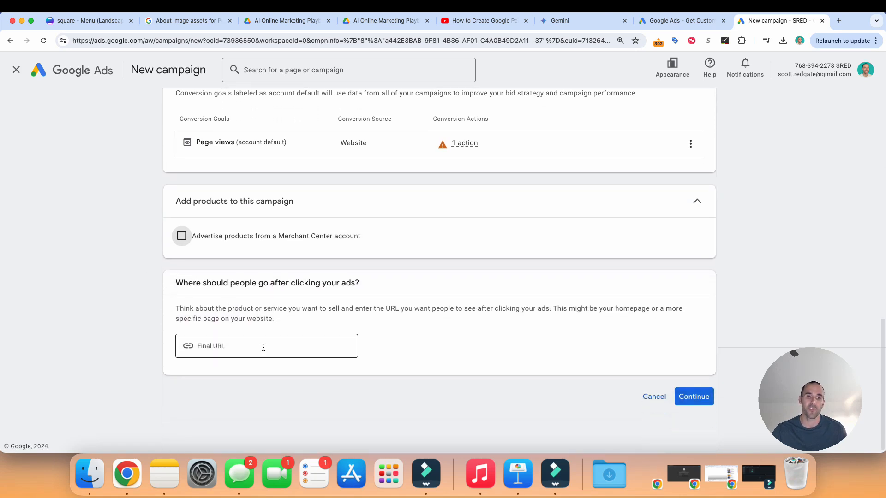
pyautogui.click(263, 347)
pyautogui.write('s')
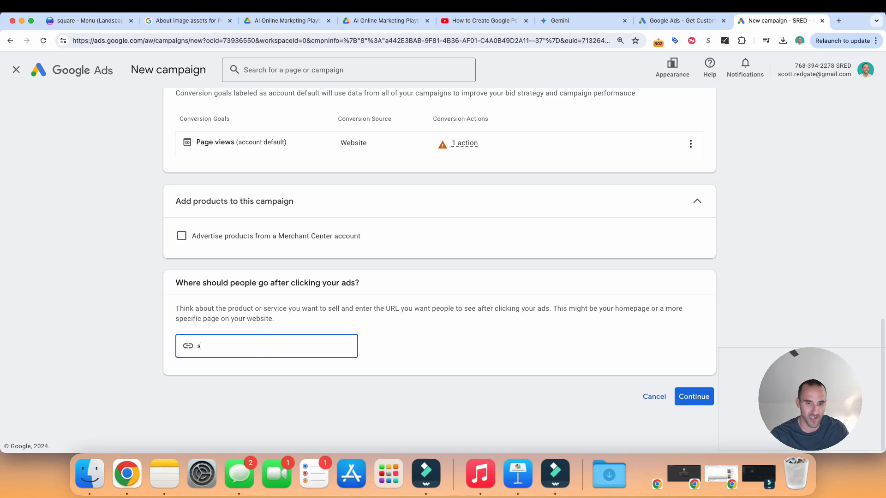
pyautogui.write('cottredga')
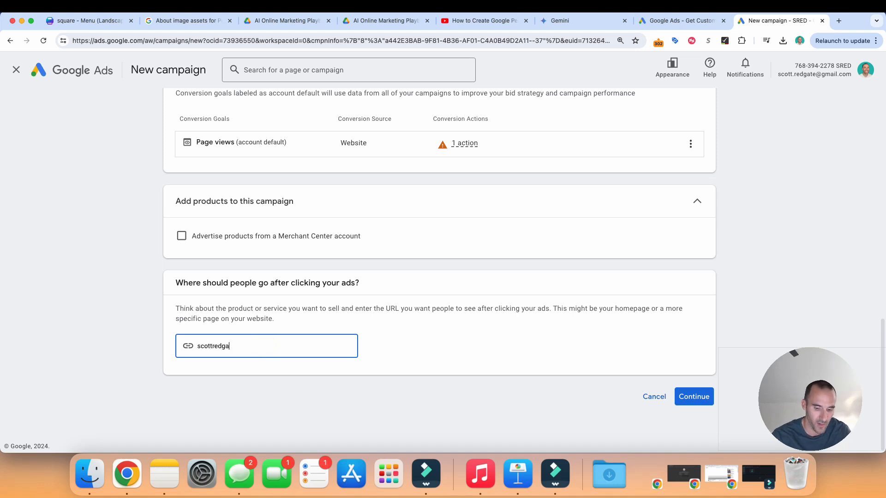
pyautogui.write('te.com')
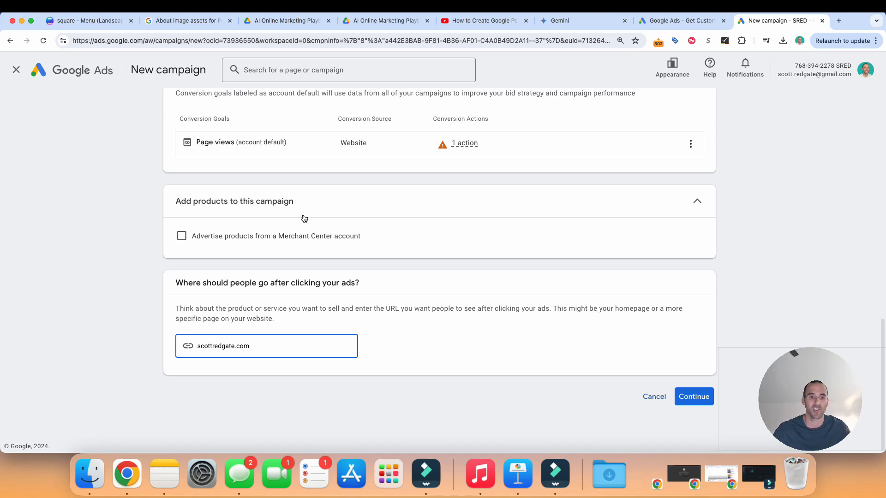
pyautogui.click(694, 397)
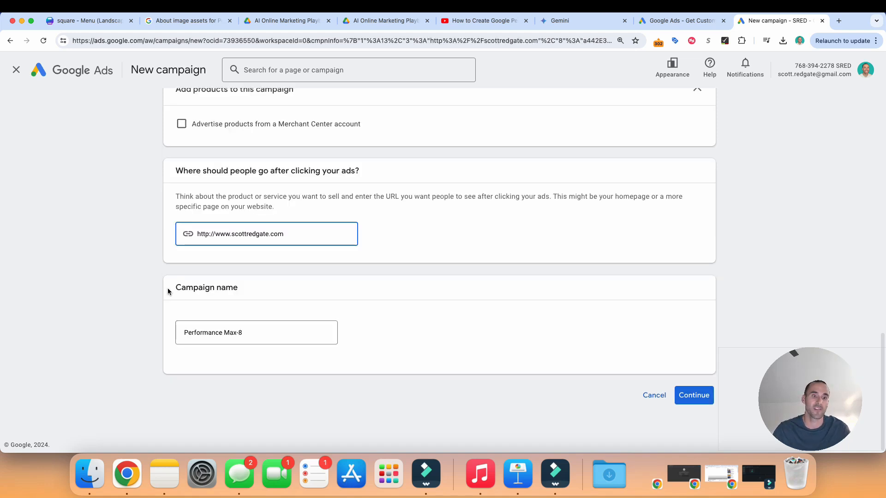
# - Name the campaign "Performance Max: SEO Coaching" and continue with the campaign setup
pyautogui.moveTo(167, 289); pyautogui.dragTo(264, 291)
pyautogui.click(271, 332)
pyautogui.tripleClick(271, 332)
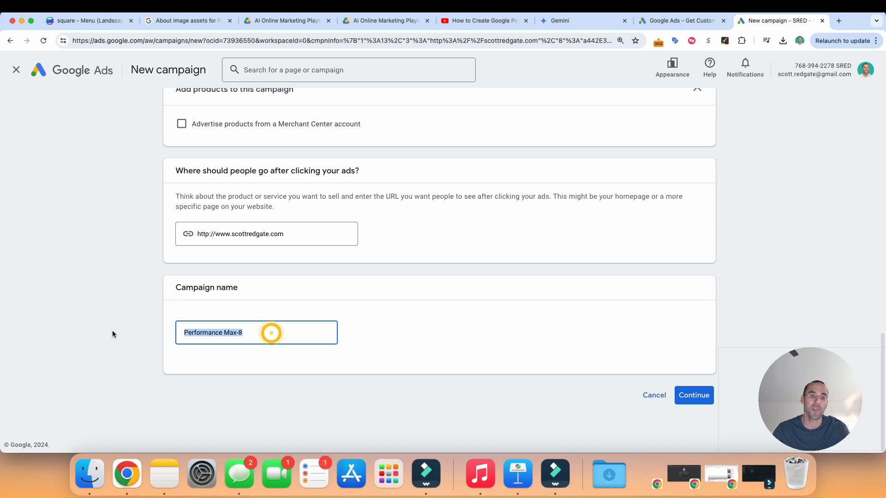
pyautogui.press('BackSpace')
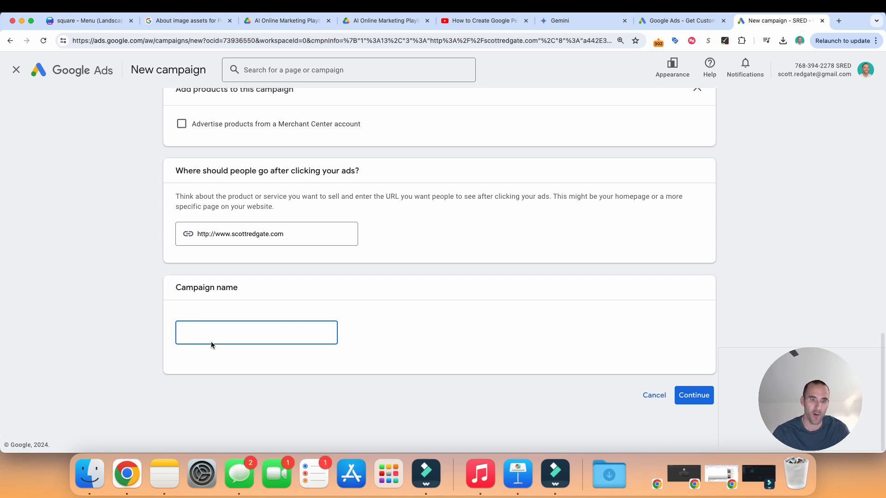
pyautogui.write('Pe')
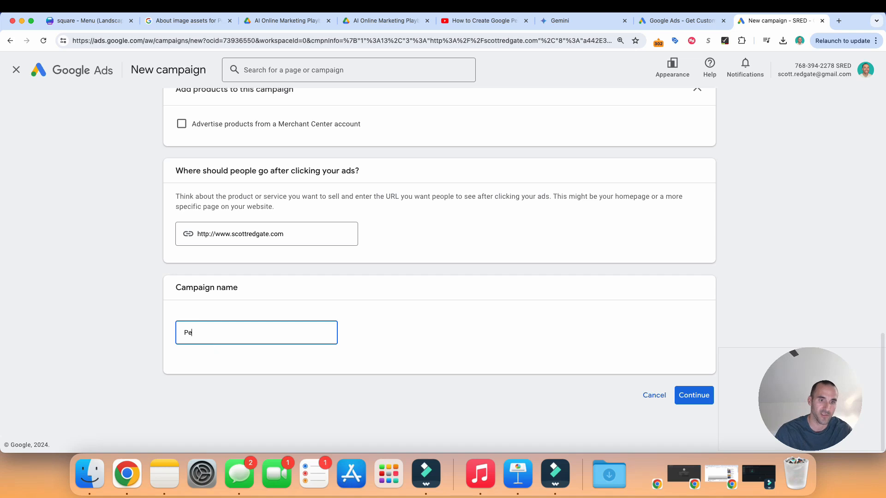
pyautogui.write('rformance Ma')
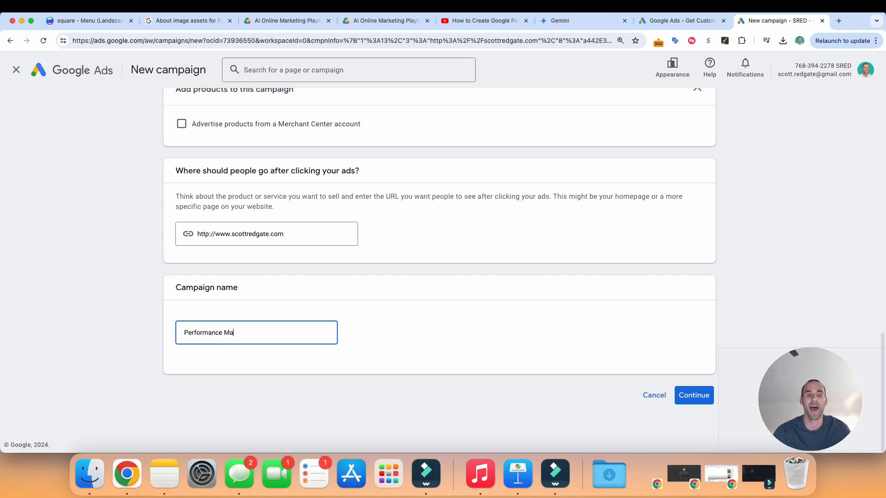
pyautogui.write('x: SEO')
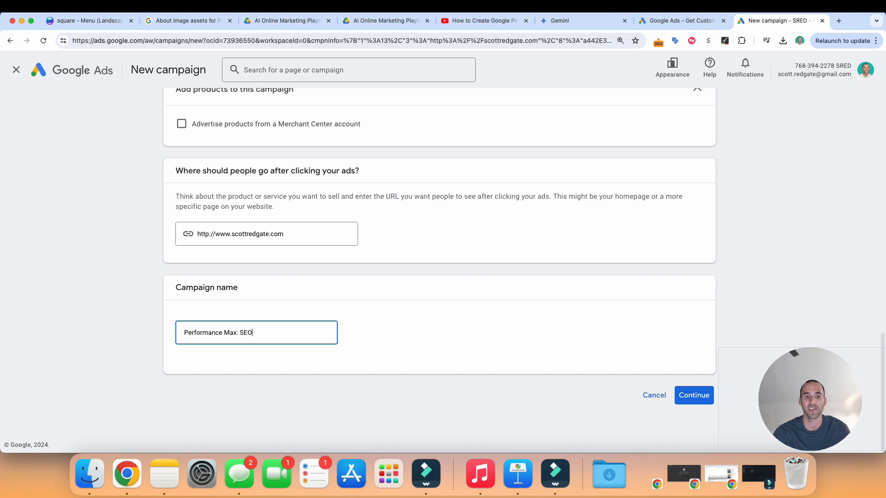
pyautogui.write(' Coaching')
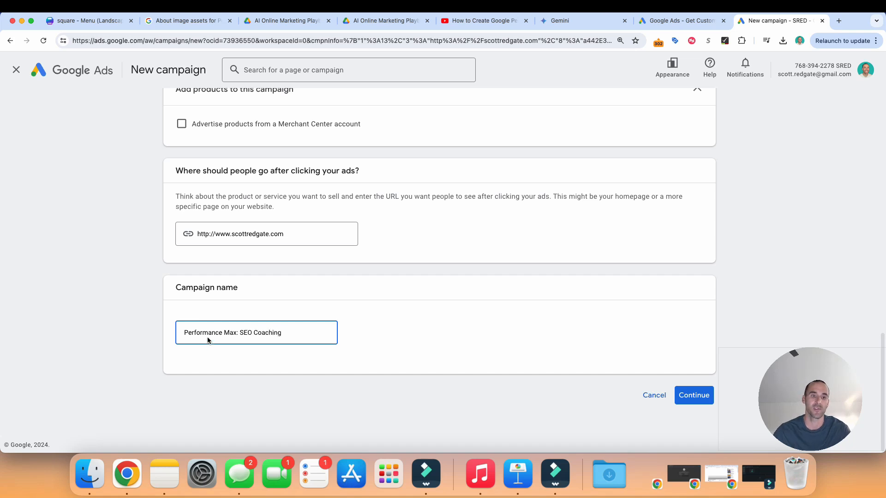
pyautogui.moveTo(183, 332); pyautogui.dragTo(239, 333)
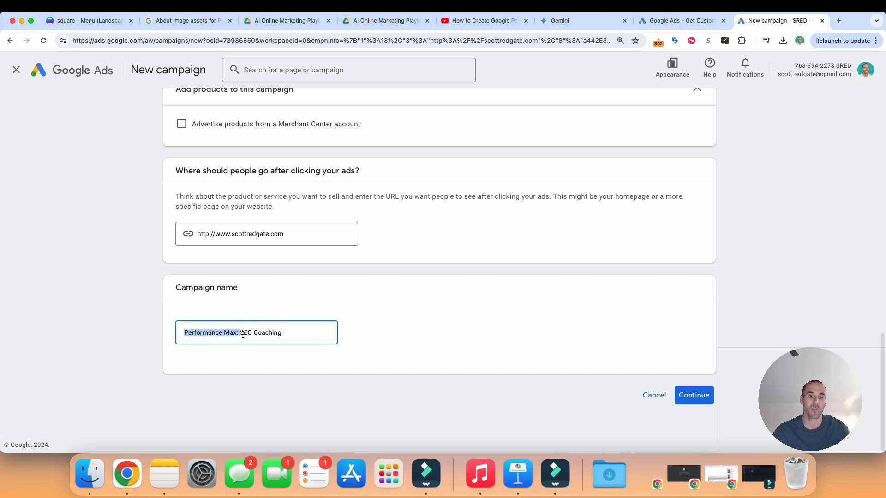
pyautogui.click(299, 334)
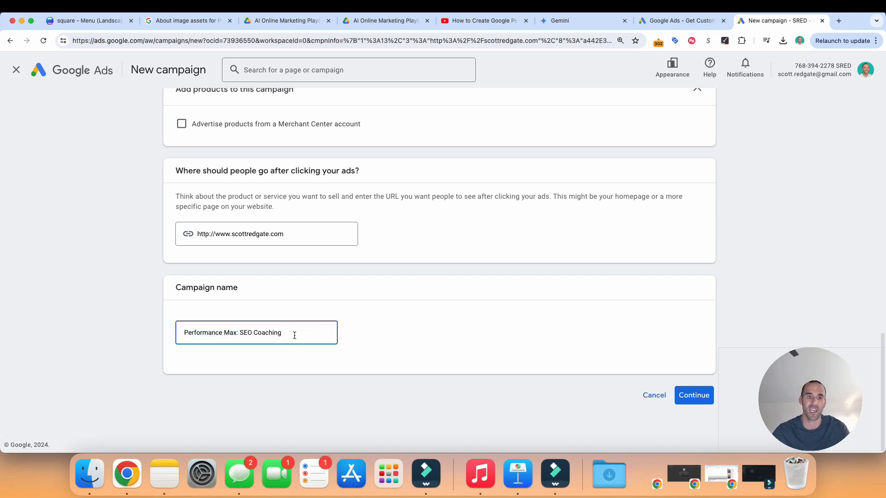
pyautogui.click(678, 395)
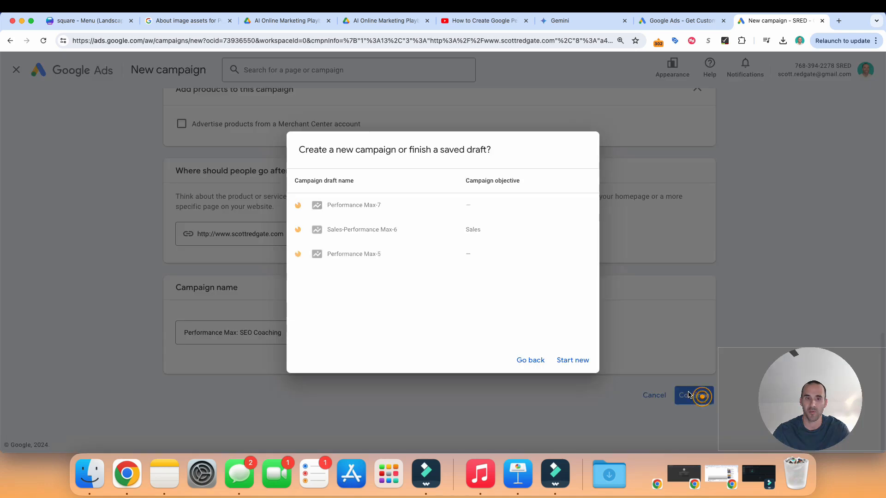
# - Start a new campaign instead of finishing a saved draft and review the bidding focus options
pyautogui.click(572, 360)
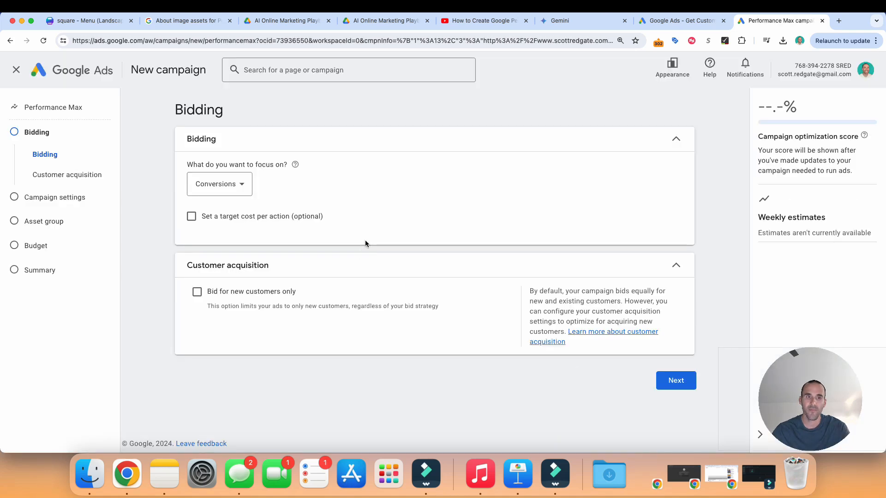
pyautogui.moveTo(242, 165); pyautogui.dragTo(279, 166)
pyautogui.click(239, 185)
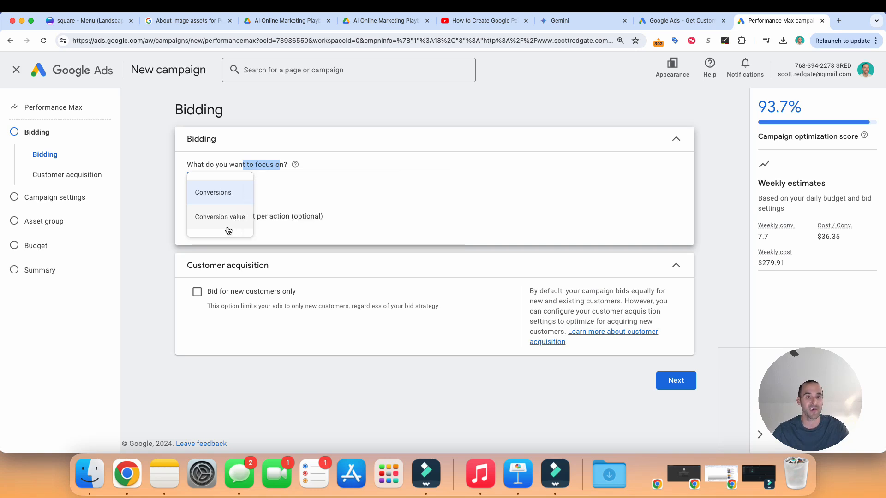
pyautogui.click(279, 203)
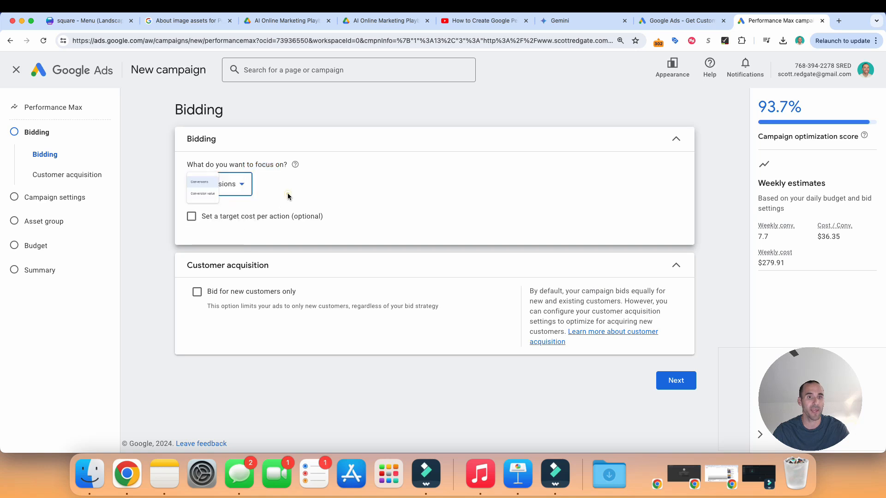
pyautogui.click(232, 189)
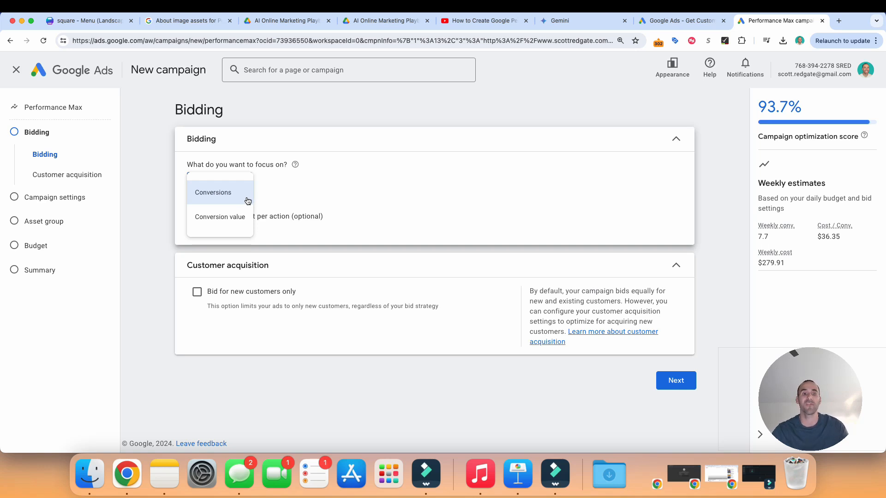
pyautogui.moveTo(245, 198)
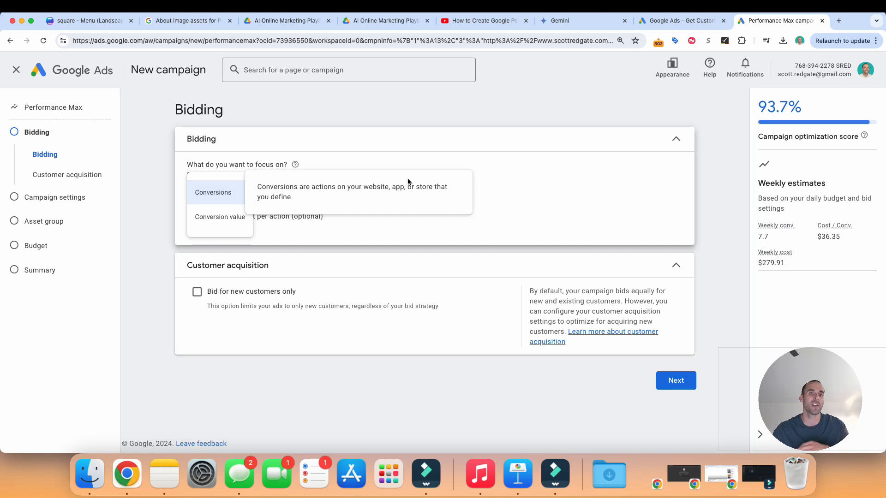
pyautogui.click(539, 201)
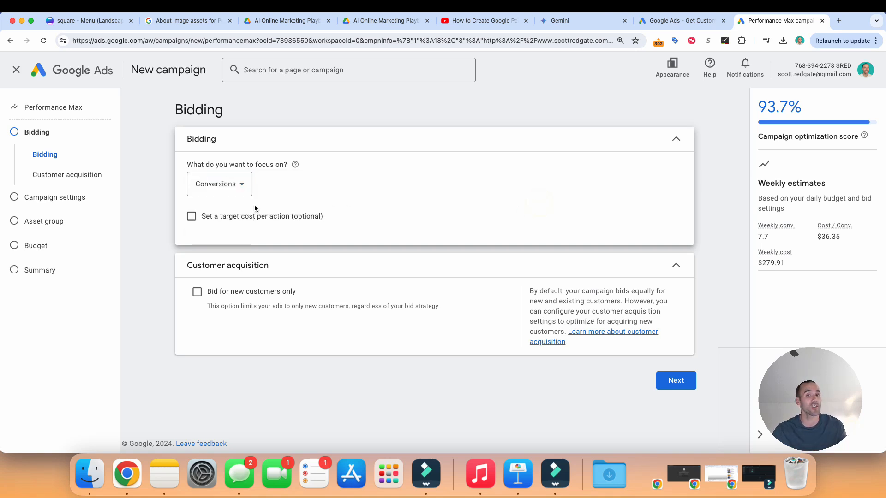
# - Switch the bidding focus to Conversion value and back to Conversions
pyautogui.click(238, 185)
pyautogui.click(228, 217)
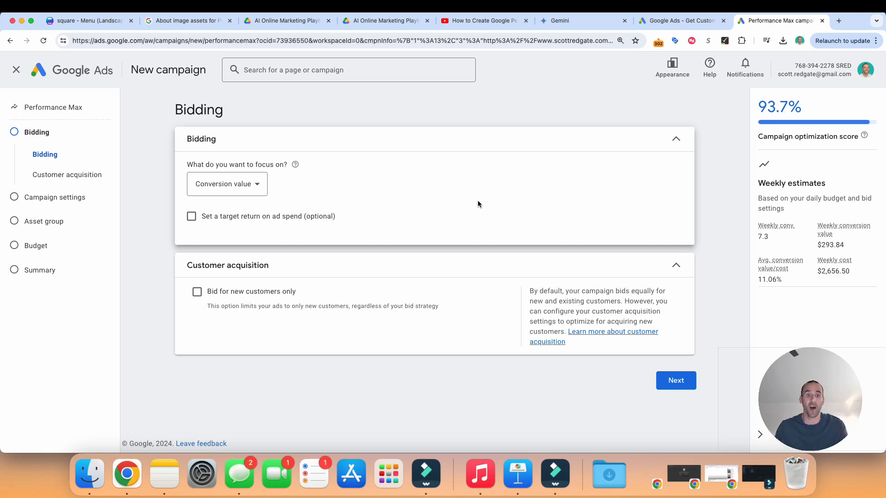
pyautogui.click(253, 182)
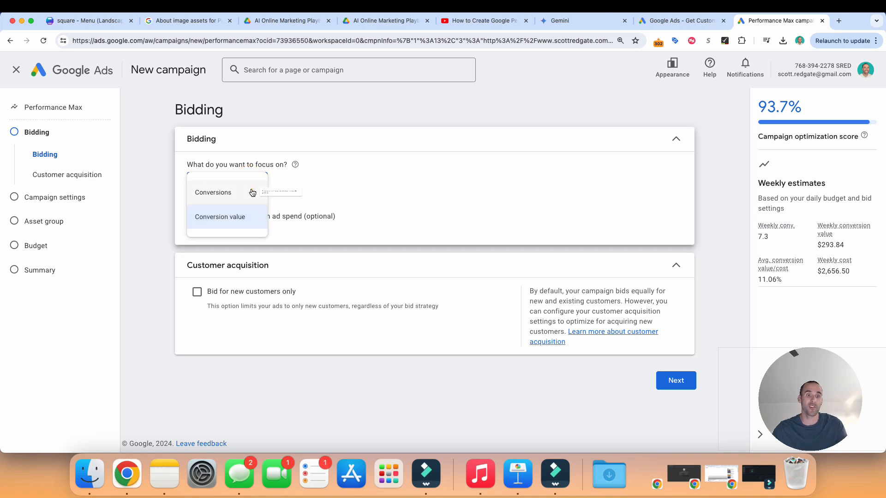
pyautogui.click(252, 192)
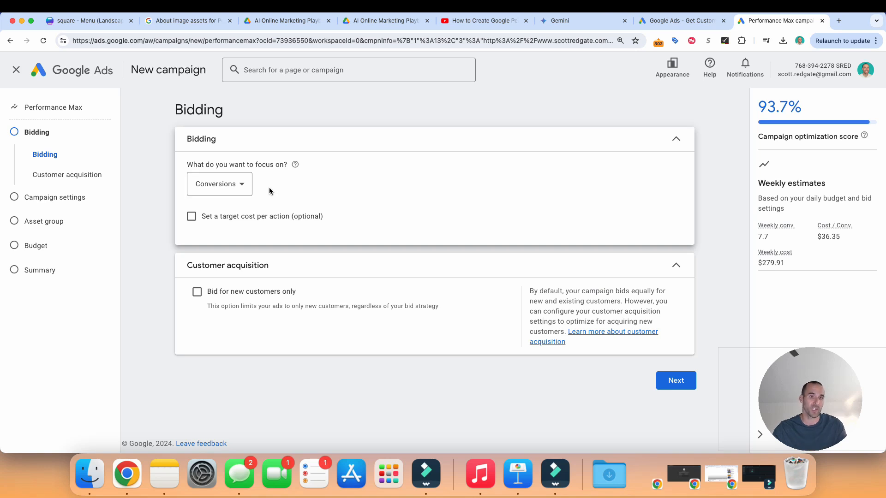
# - Set the bidding focus to Conversion value and turn on a target return on ad spend
pyautogui.click(231, 185)
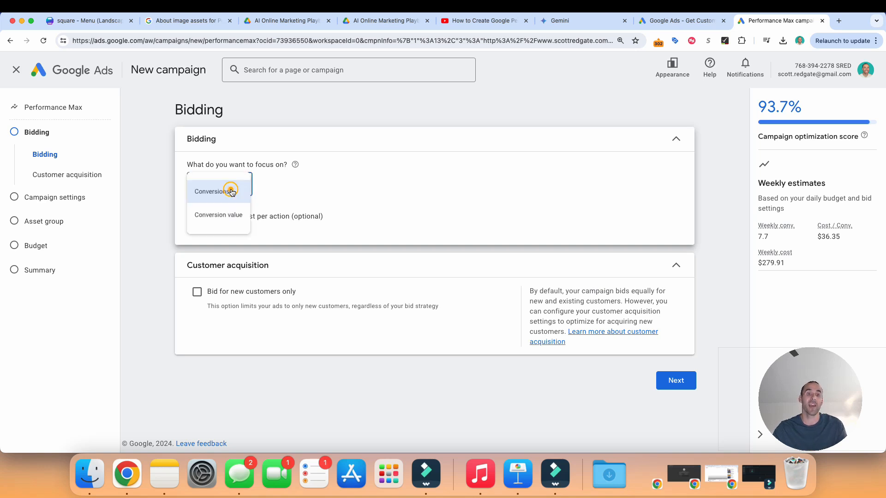
pyautogui.click(234, 223)
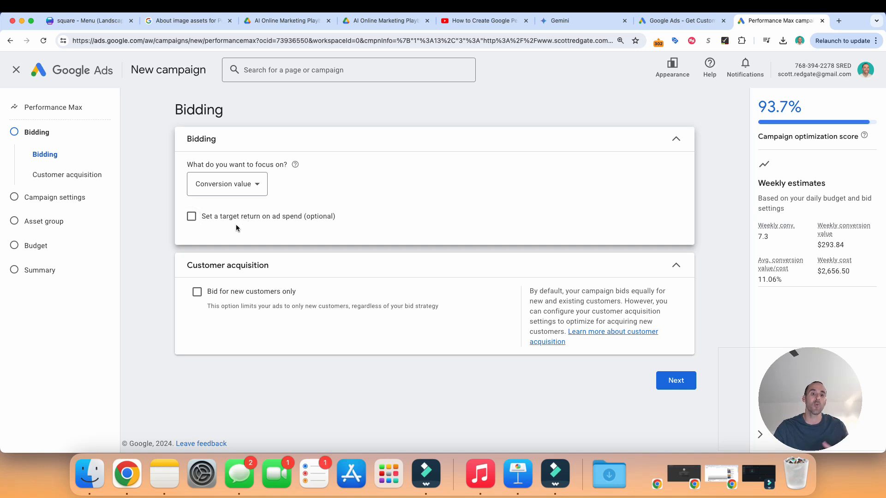
pyautogui.click(255, 217)
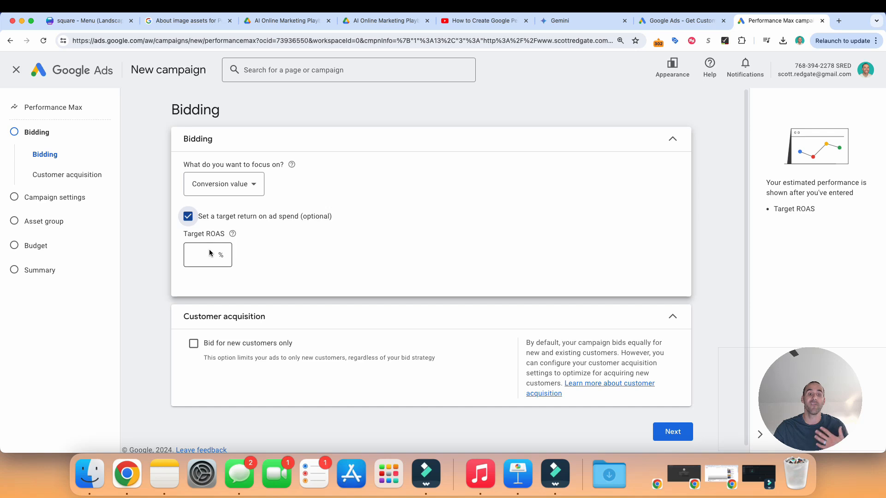
# - Change the bidding focus to Conversions and turn on a target cost per action
pyautogui.click(238, 187)
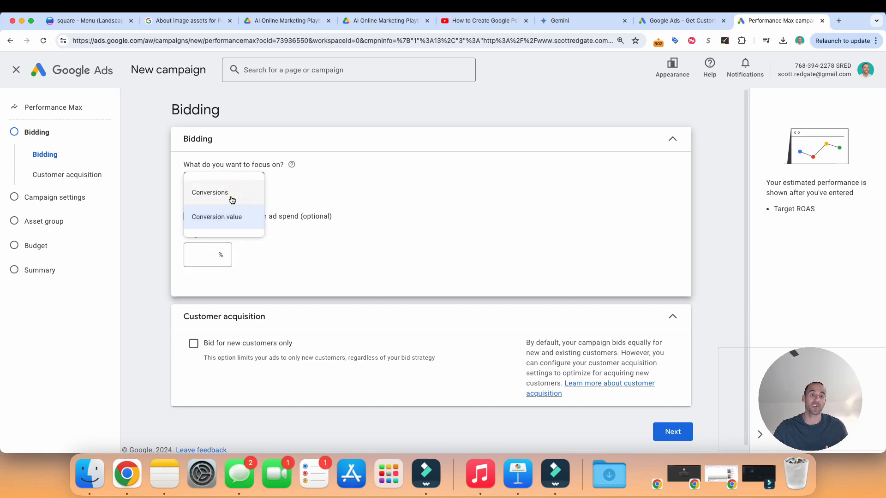
pyautogui.click(232, 199)
pyautogui.click(247, 216)
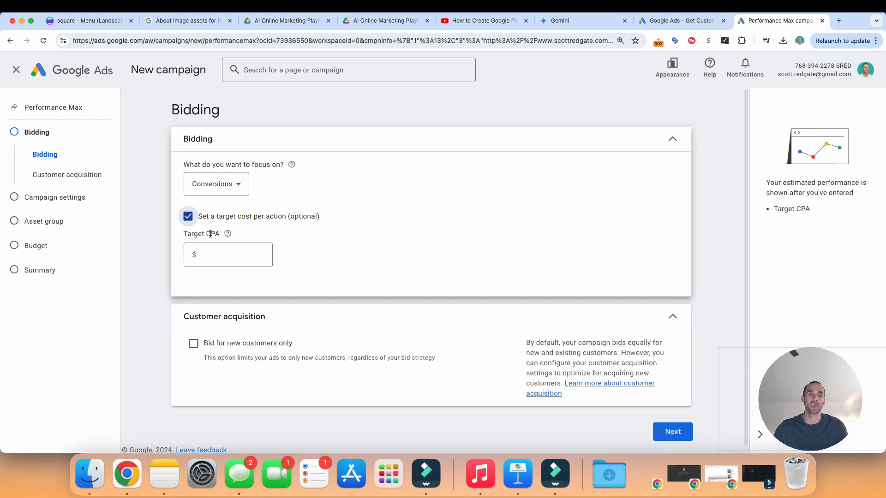
# - Focus bidding on Conversion value, turning the optional target return on ad spend on and back off
pyautogui.click(224, 185)
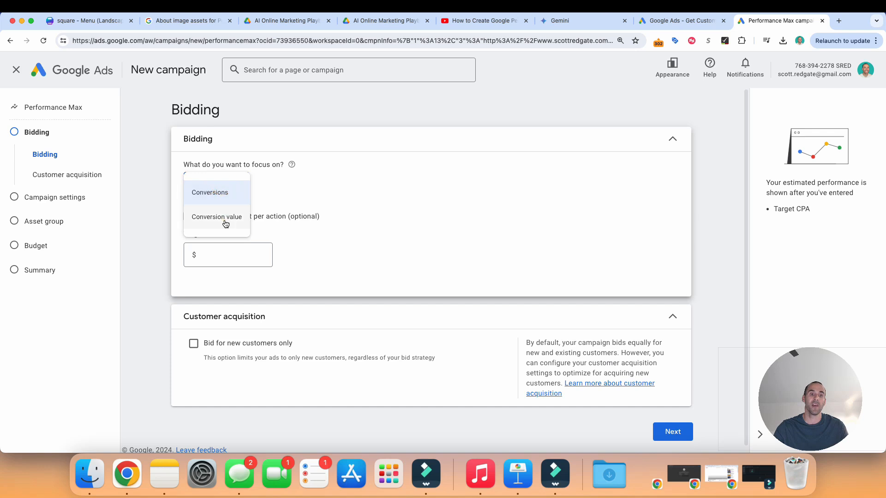
pyautogui.click(226, 222)
pyautogui.click(203, 216)
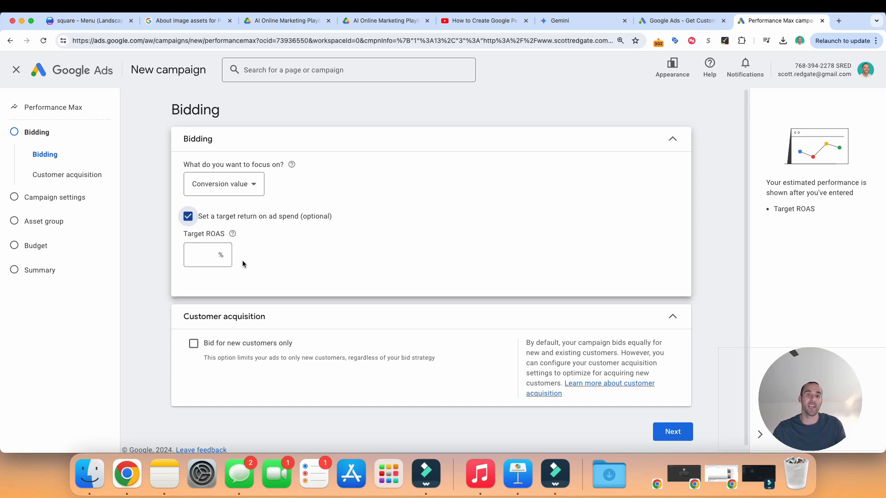
pyautogui.moveTo(205, 235); pyautogui.dragTo(227, 238)
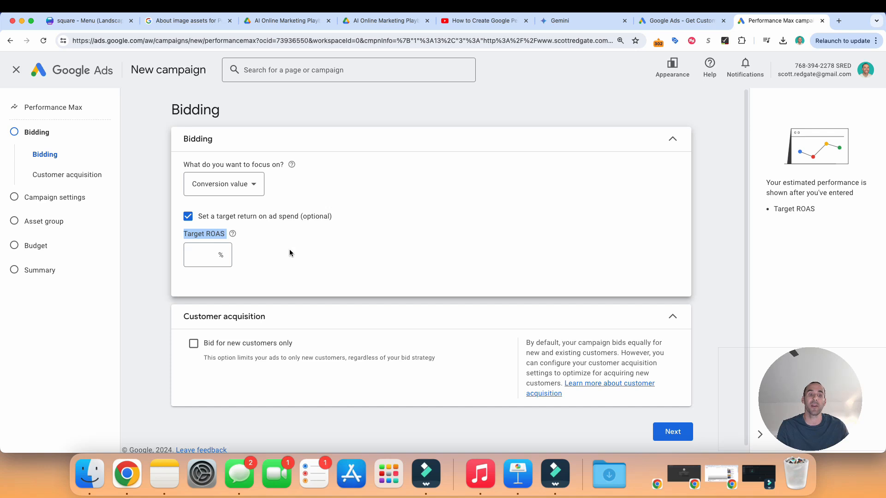
pyautogui.click(199, 254)
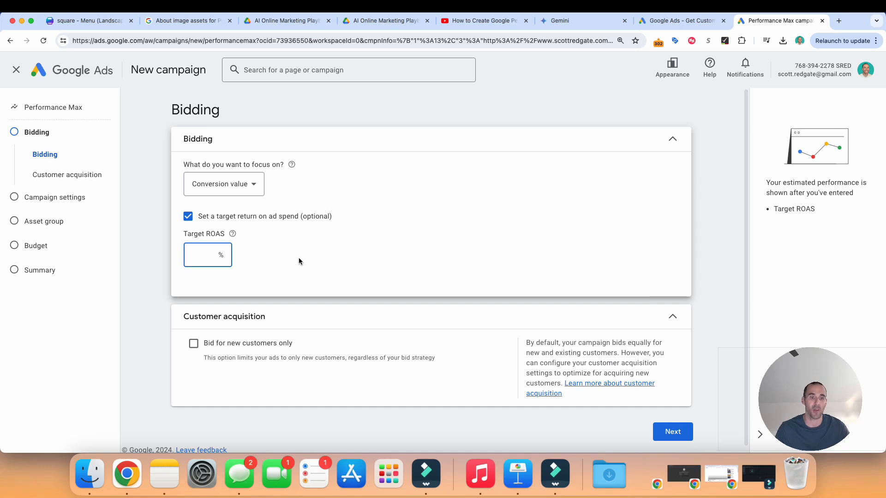
pyautogui.click(187, 216)
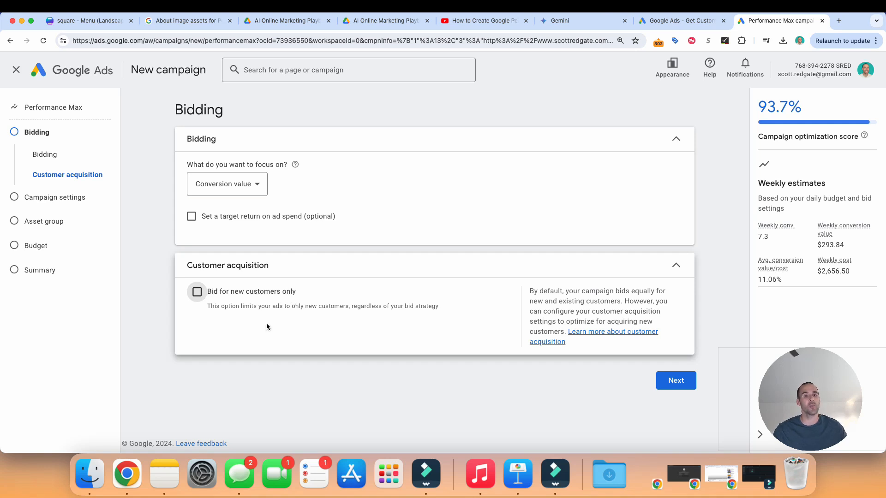
# - Turn bidding for new customers only on and back off, and continue to the campaign settings
pyautogui.click(197, 291)
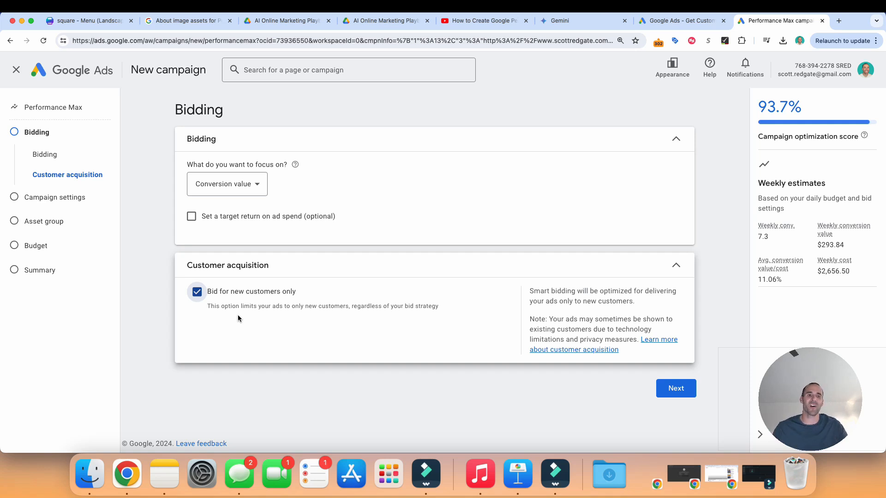
pyautogui.click(197, 292)
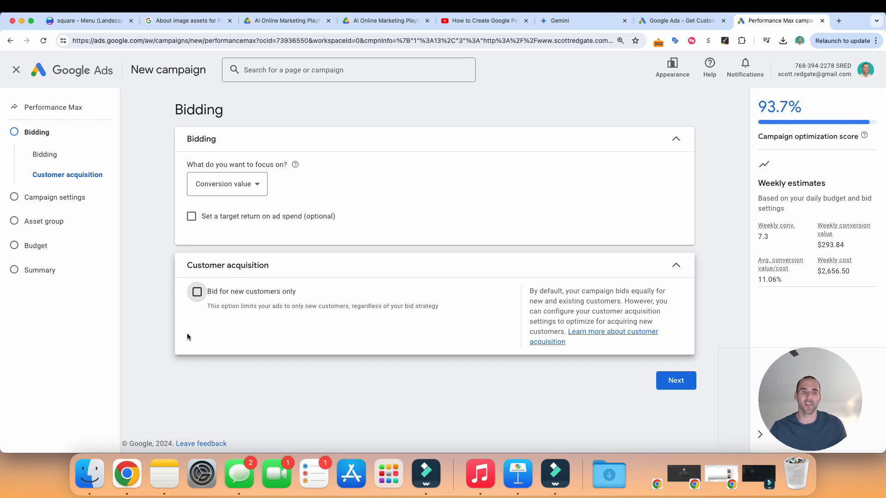
pyautogui.click(674, 382)
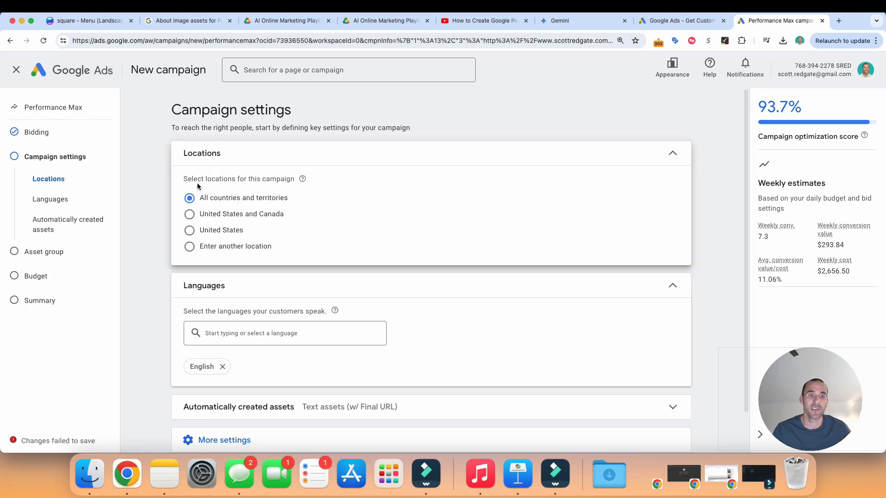
# - Target the campaign to the United States and turn off automatically created text assets
pyautogui.click(189, 231)
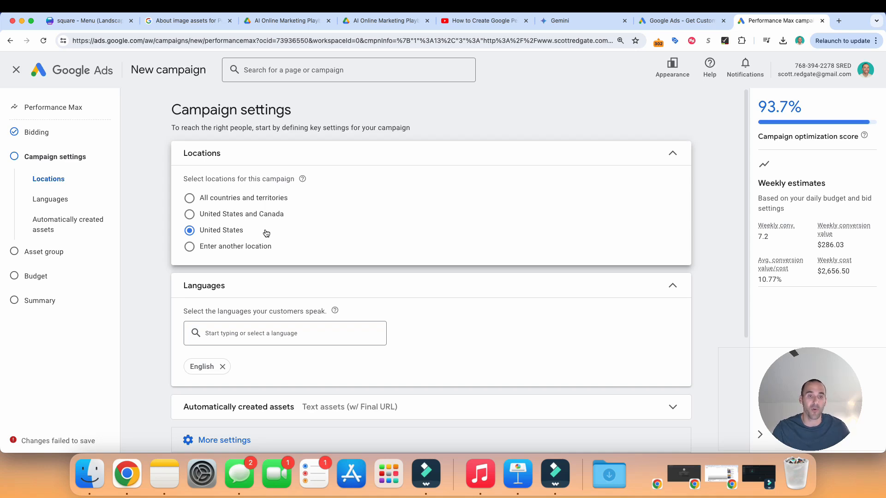
pyautogui.scroll(-1, 252, 253)
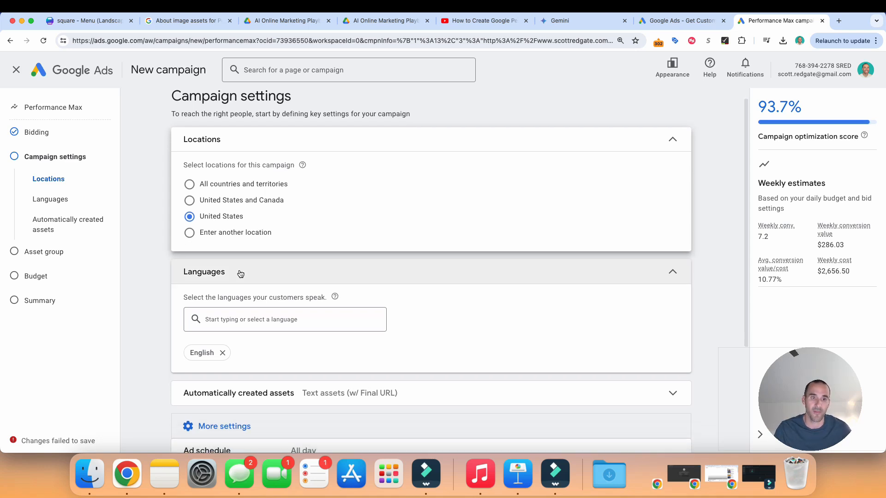
pyautogui.scroll(-3, 232, 313)
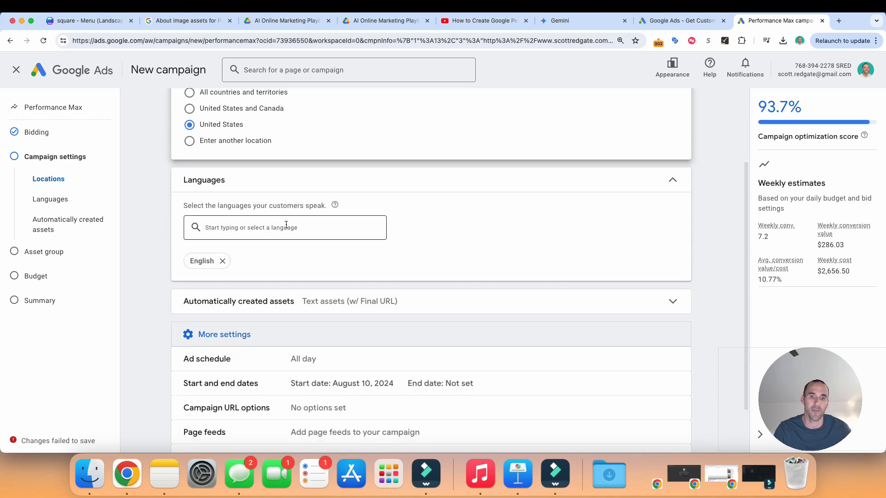
pyautogui.scroll(-2, 288, 231)
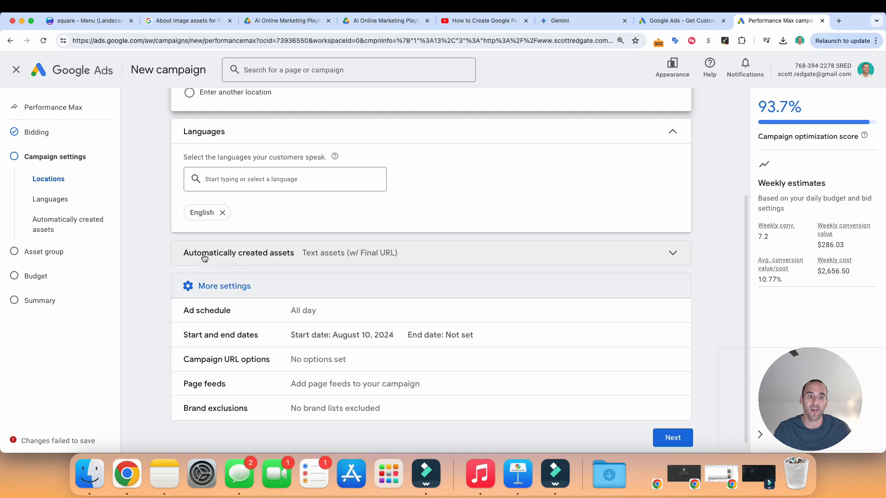
pyautogui.click(276, 262)
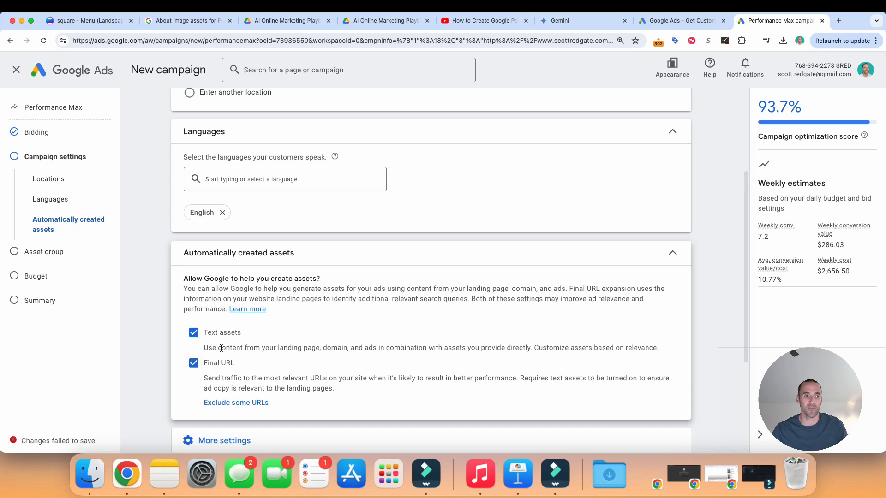
pyautogui.click(196, 337)
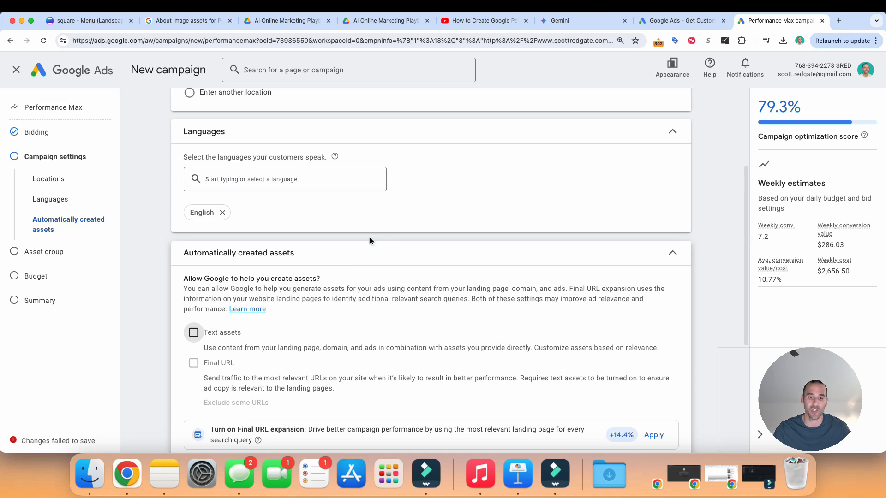
# - Review the brand exclusions and the additional campaign settings, and continue to the asset group
pyautogui.scroll(-5, 370, 241)
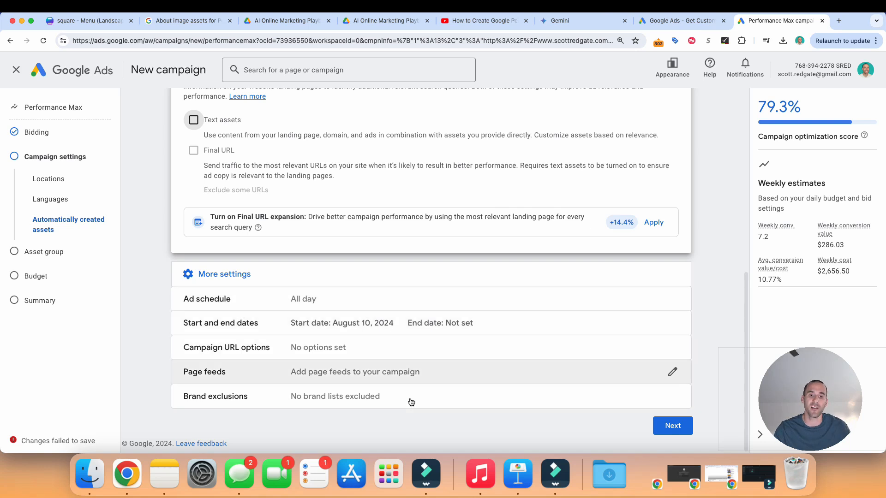
pyautogui.click(344, 404)
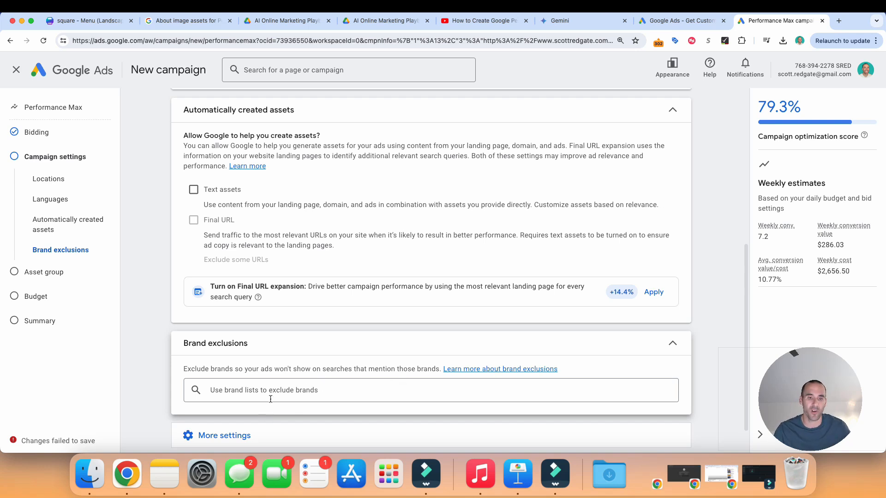
pyautogui.click(668, 349)
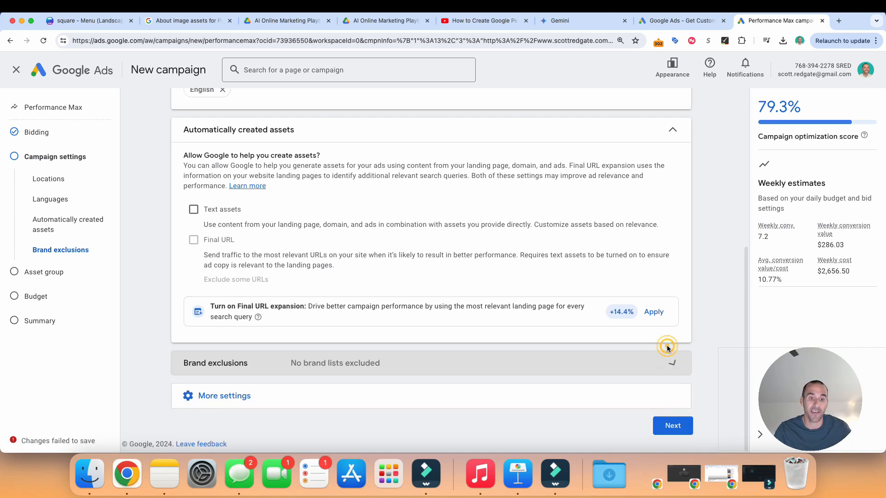
pyautogui.click(285, 403)
pyautogui.scroll(-3, 415, 402)
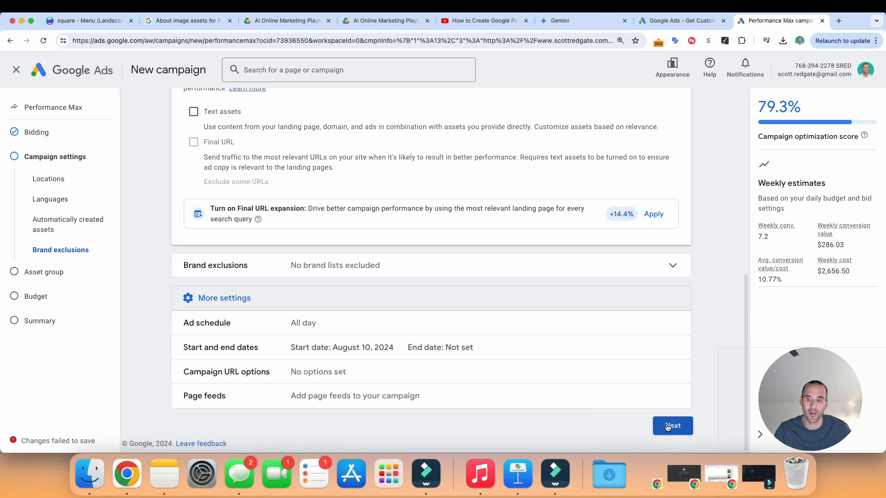
pyautogui.click(666, 425)
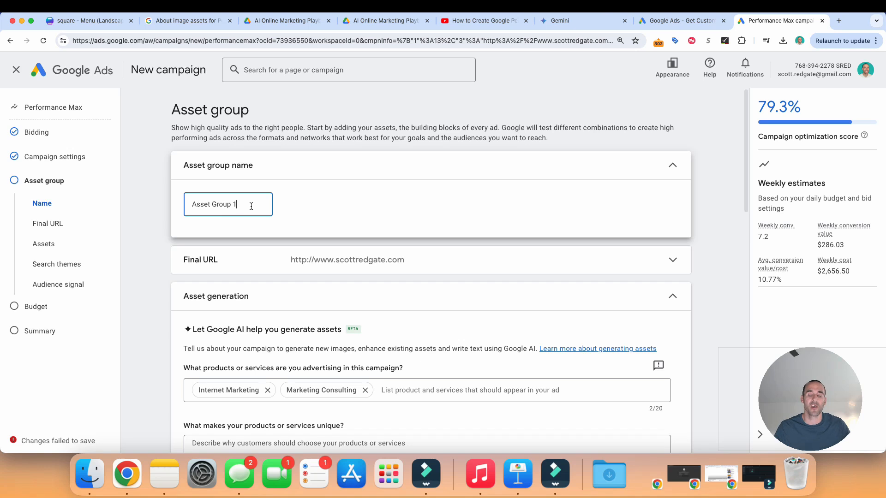
# - Name the asset group "SEO Coaching Asset Group"
pyautogui.moveTo(255, 206); pyautogui.dragTo(129, 207)
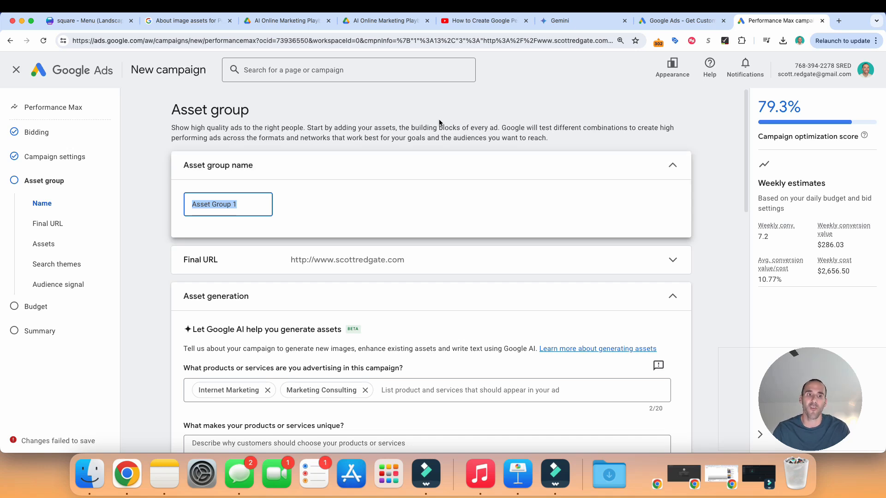
pyautogui.write('SEO C')
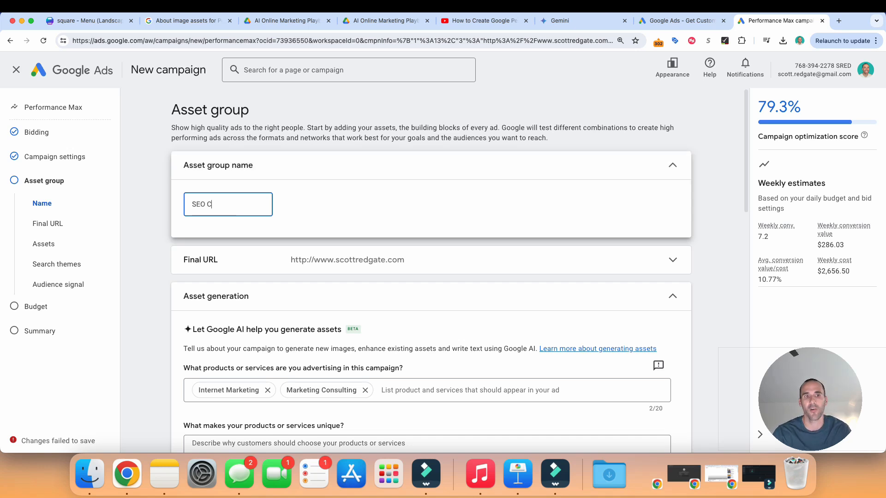
pyautogui.write('oaching As')
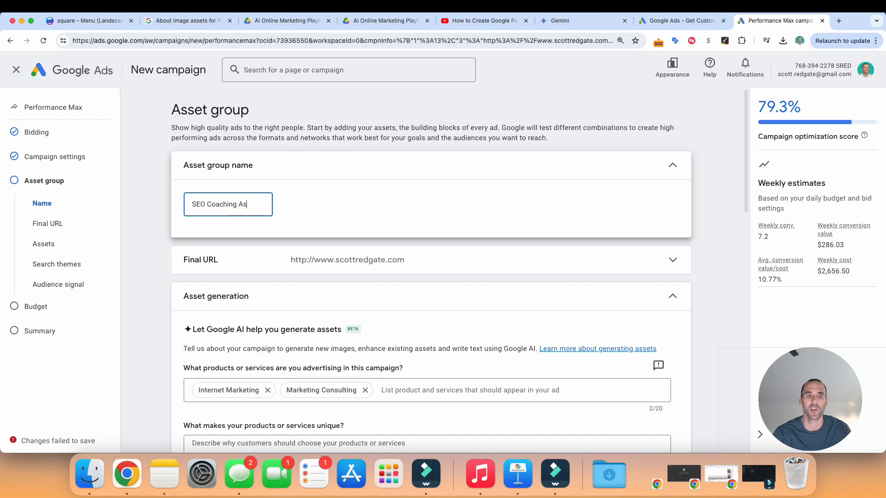
pyautogui.write('set Group')
pyautogui.hscroll(-1, 218, 207)
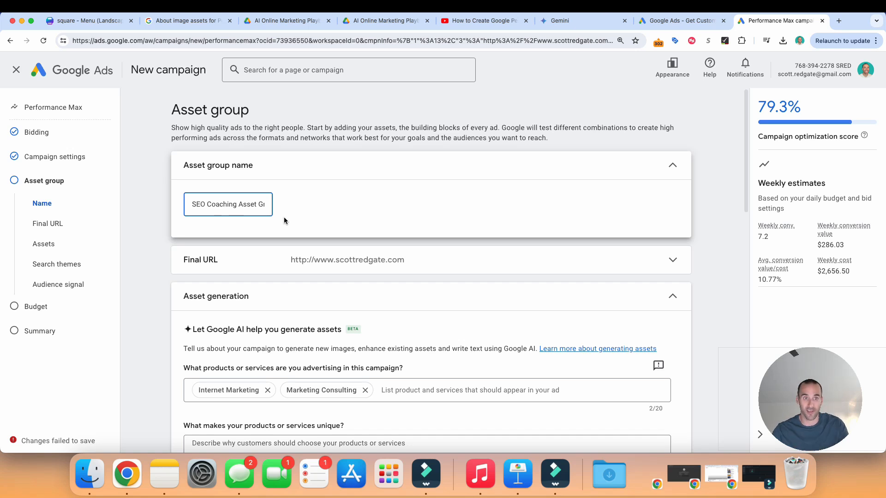
pyautogui.moveTo(215, 204); pyautogui.dragTo(276, 211)
pyautogui.click(193, 205)
pyautogui.click(350, 209)
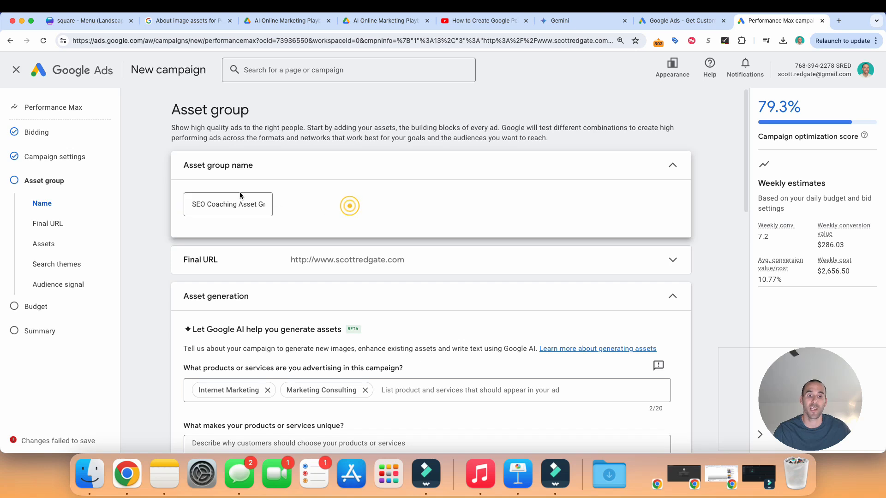
# - Check the final URL set for the asset group, leaving its section collapsed again
pyautogui.scroll(-1, 362, 214)
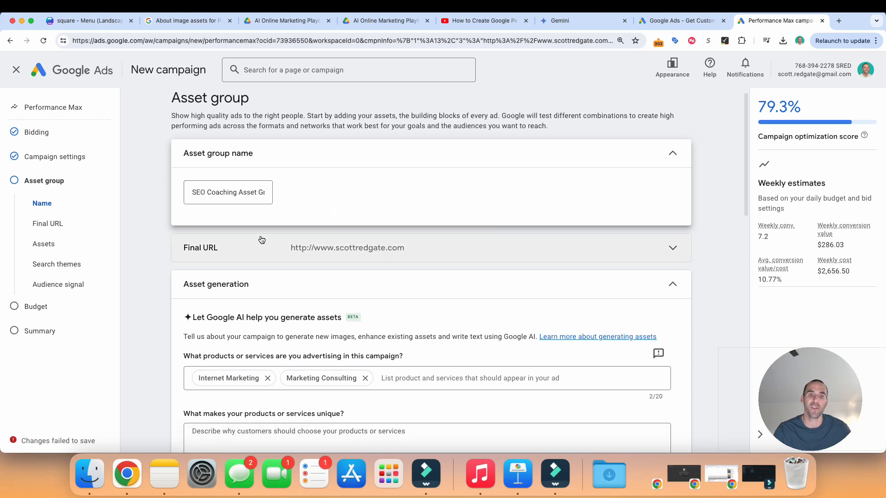
pyautogui.click(347, 252)
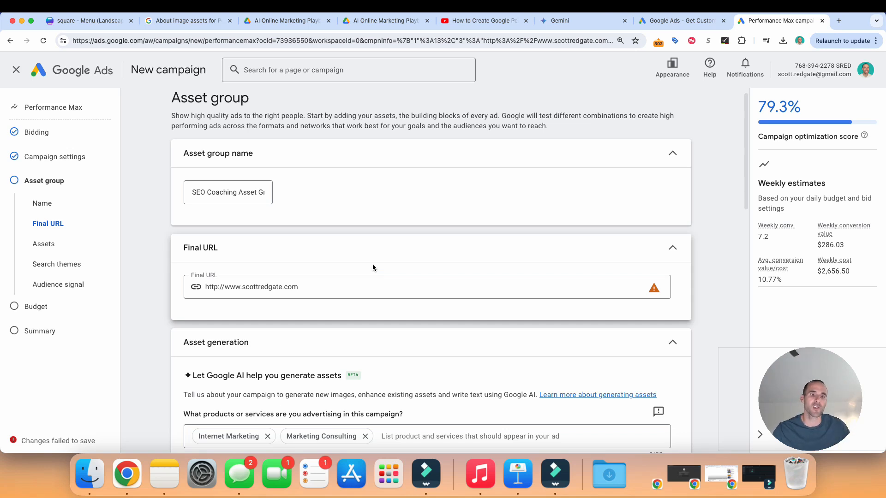
pyautogui.click(401, 254)
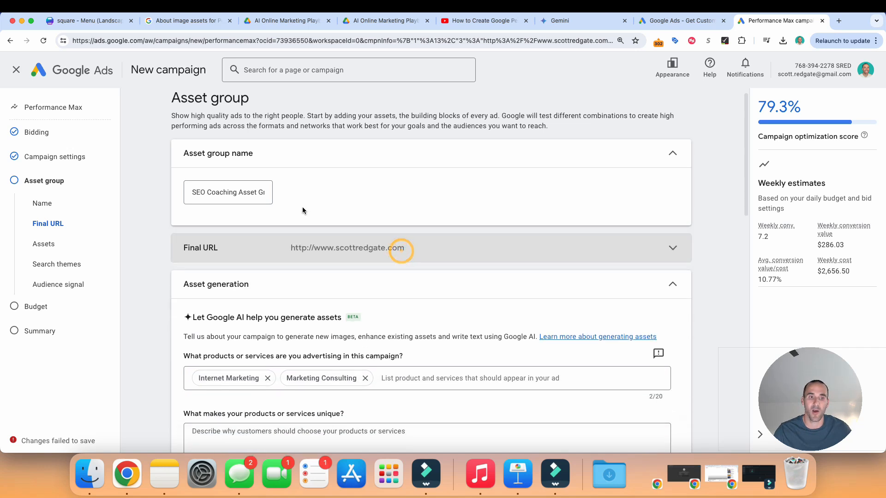
# - Replace the advertised products and services for asset generation with "SEO Coaching" and "SEO Consultant Services"
pyautogui.scroll(-2, 302, 207)
pyautogui.scroll(-2, 302, 211)
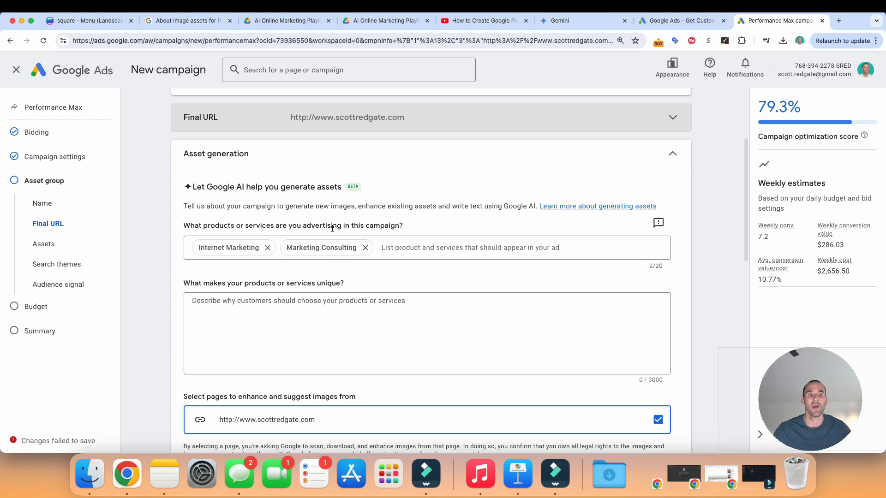
pyautogui.click(267, 247)
pyautogui.click(279, 252)
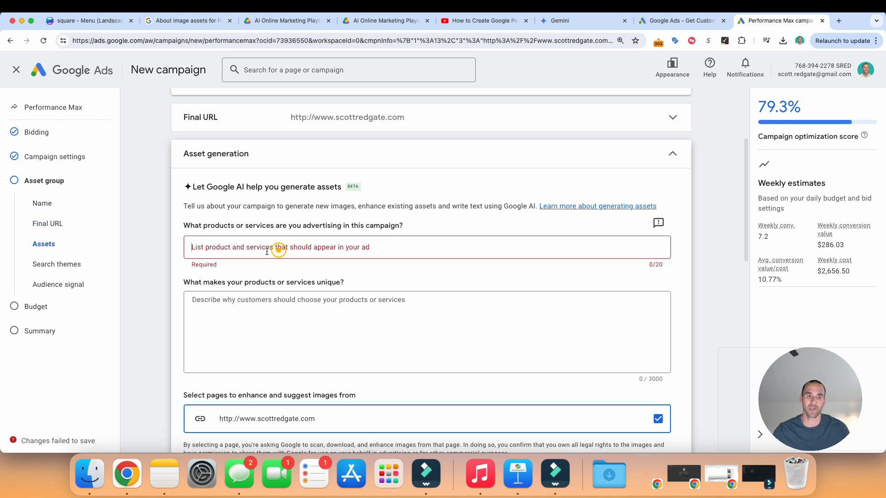
pyautogui.write('SEO Coaching')
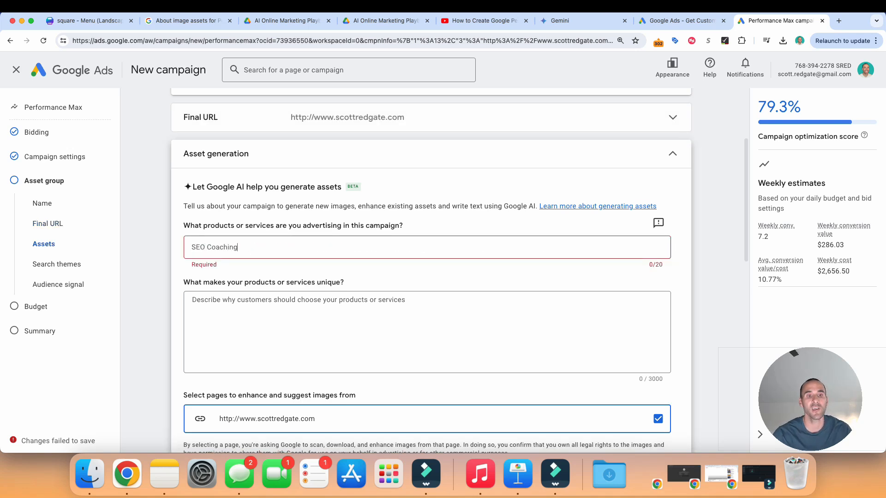
pyautogui.press('Return')
pyautogui.write('SEO Consultant Services')
pyautogui.press('Return')
# - Enter the product uniqueness as "I help businesses save money by learning to manage their own online marketing campaigns without having to hire an expensive agency."
pyautogui.click(332, 329)
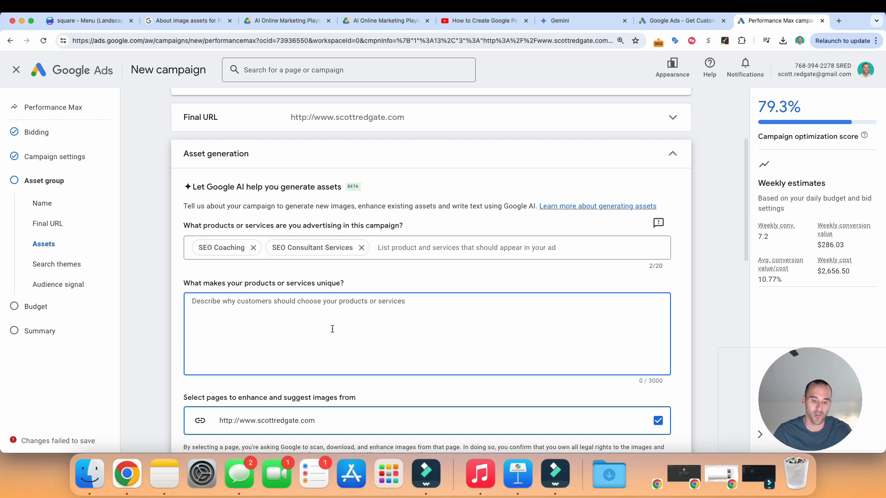
pyautogui.write('I help businesses save money by le')
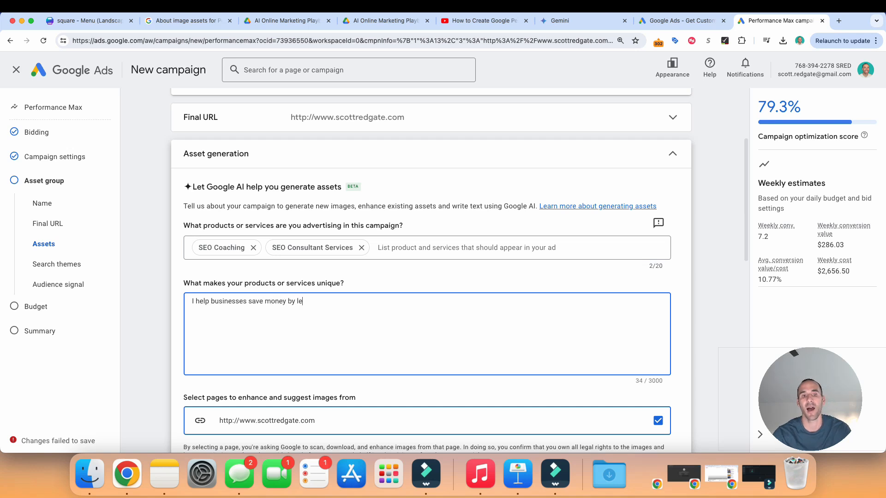
pyautogui.write('arning to manage their o')
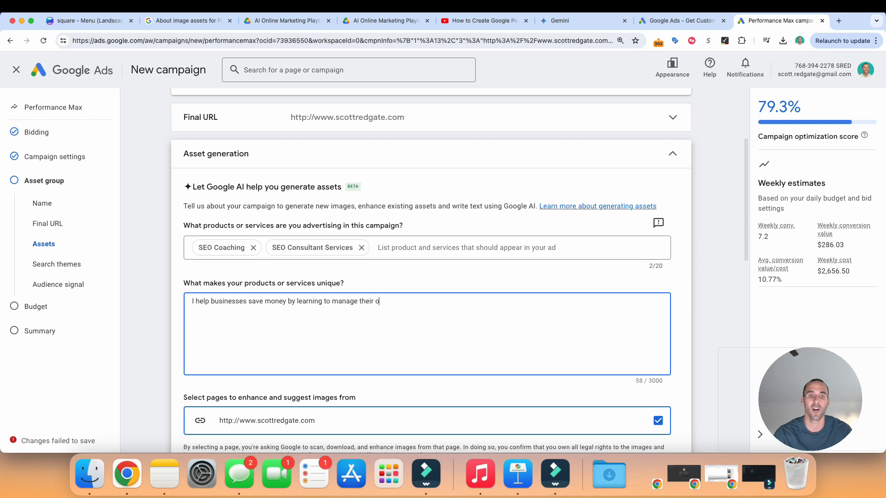
pyautogui.write('wn online marketin')
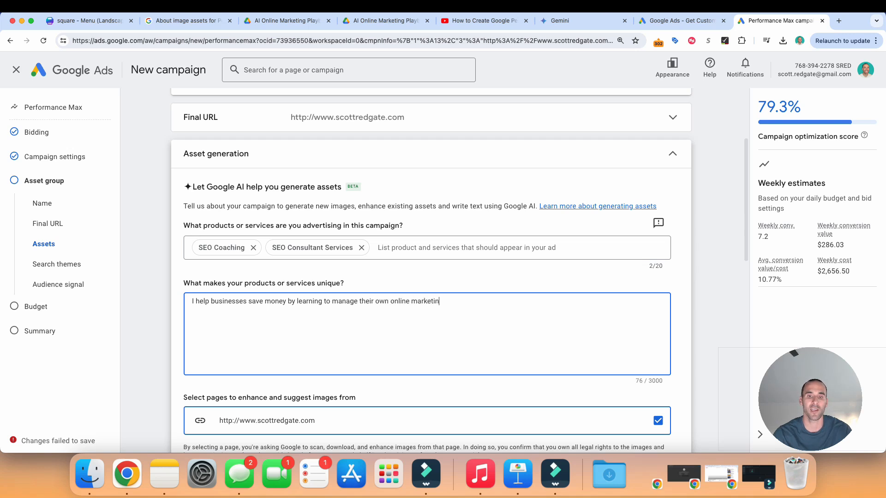
pyautogui.write('g campaigns without having to hire a')
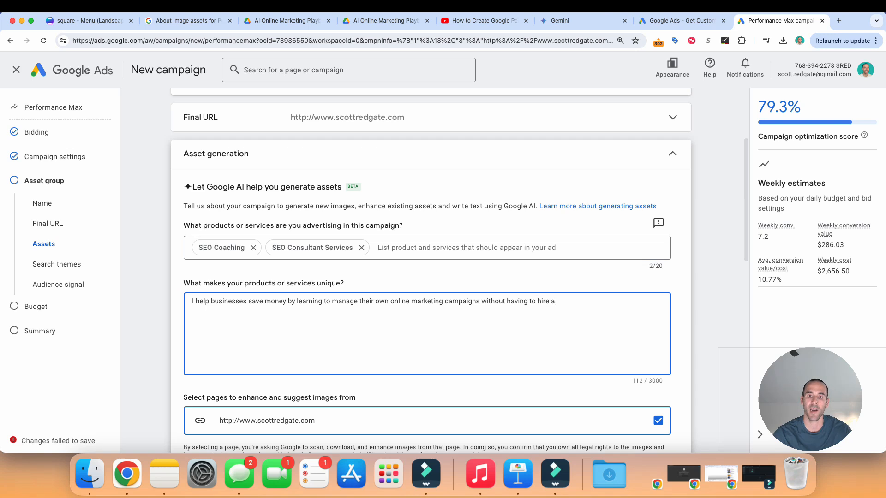
pyautogui.write('n expensive agency.')
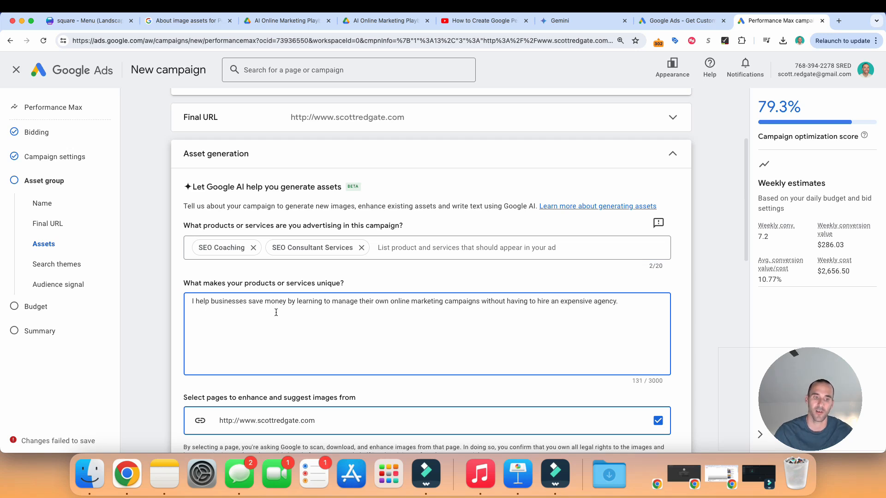
# - Generate the ad assets with Google AI, keeping the website page selected as the source for images
pyautogui.scroll(-4, 276, 312)
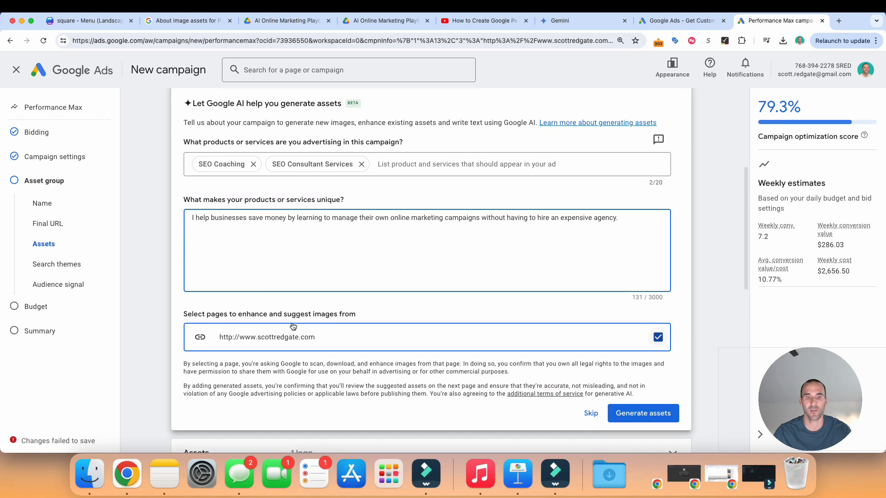
pyautogui.scroll(-1, 362, 310)
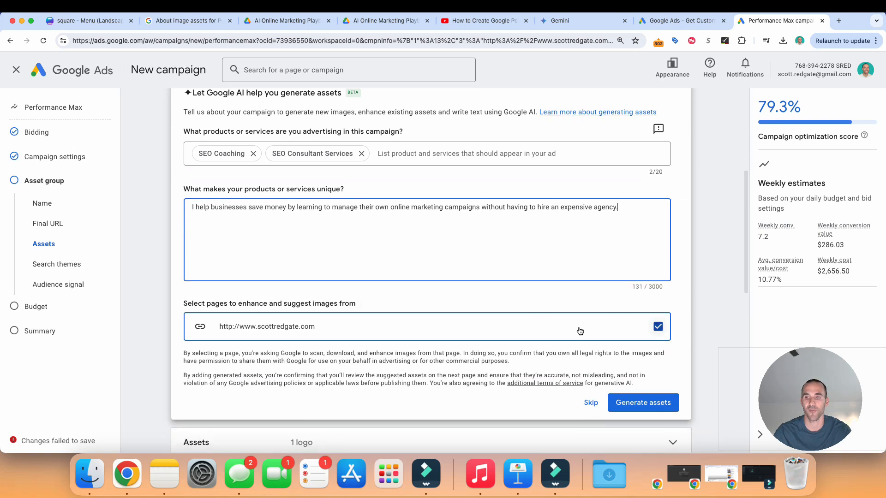
pyautogui.click(642, 411)
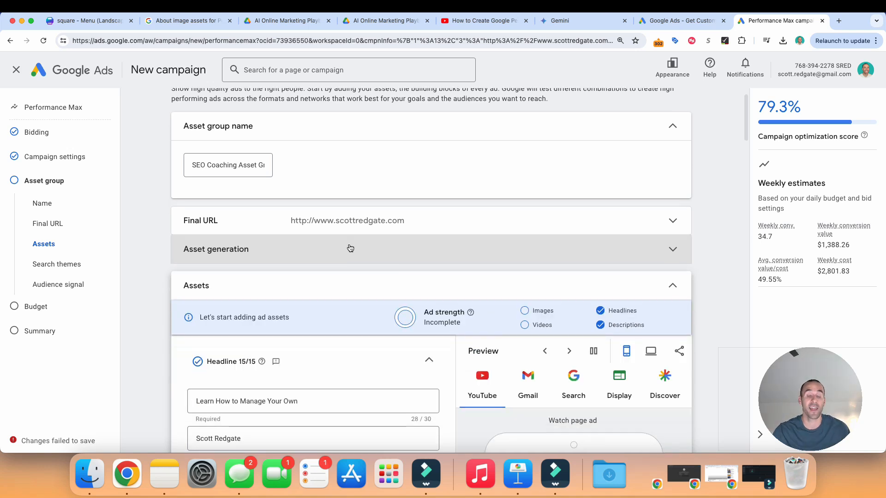
# - Clear the first two generated headlines, "Learn How to Manage Your Own" and the one with the person's name
pyautogui.scroll(-3, 349, 248)
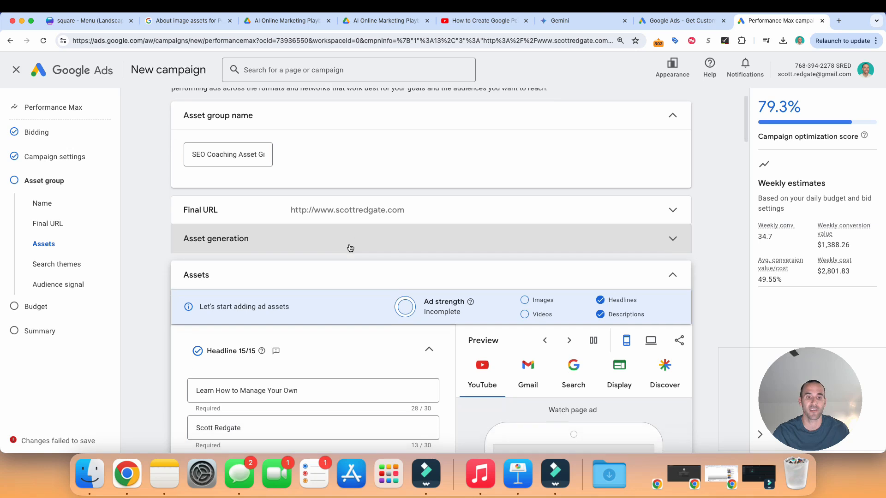
pyautogui.scroll(-3, 350, 247)
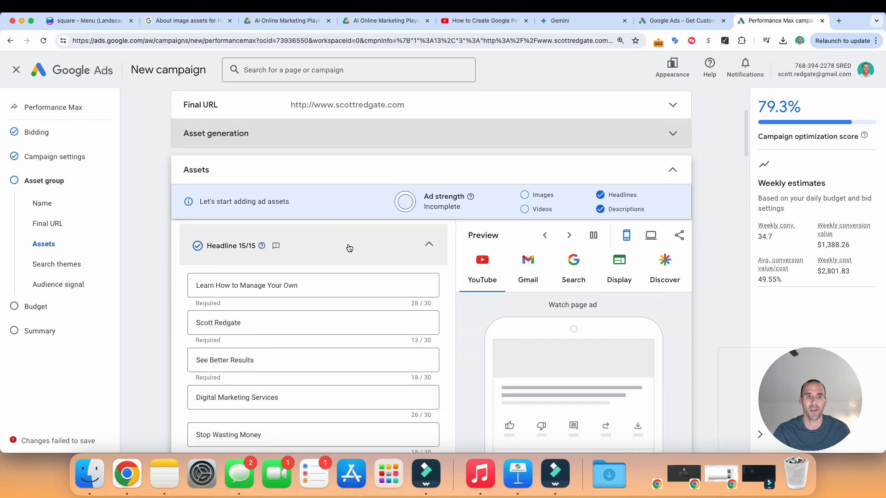
pyautogui.scroll(-1, 277, 359)
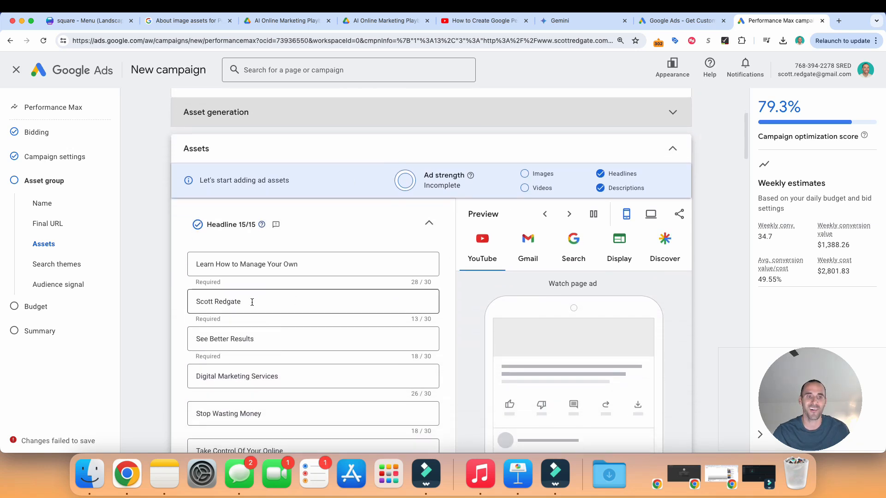
pyautogui.moveTo(195, 267); pyautogui.dragTo(336, 268)
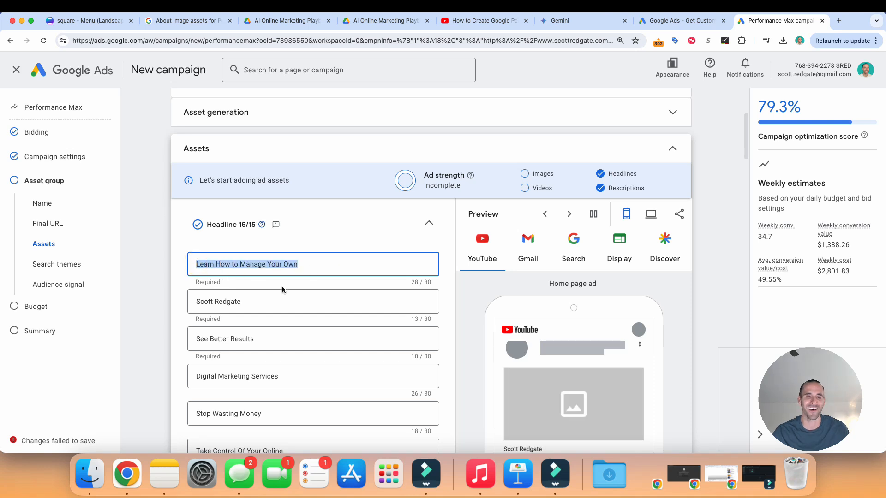
pyautogui.press('BackSpace')
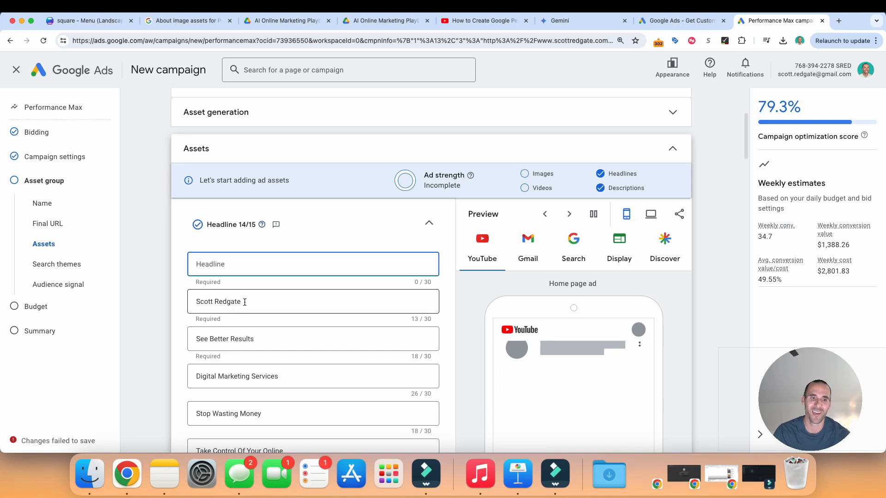
pyautogui.tripleClick(243, 301)
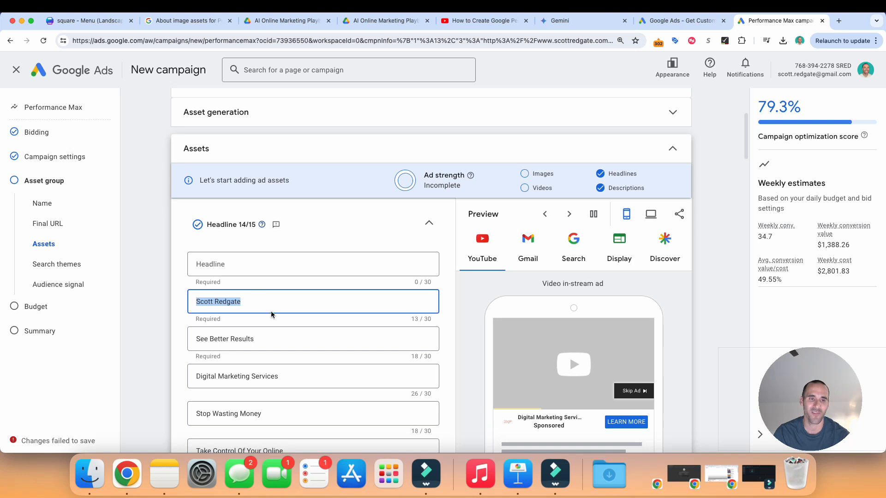
pyautogui.press('BackSpace')
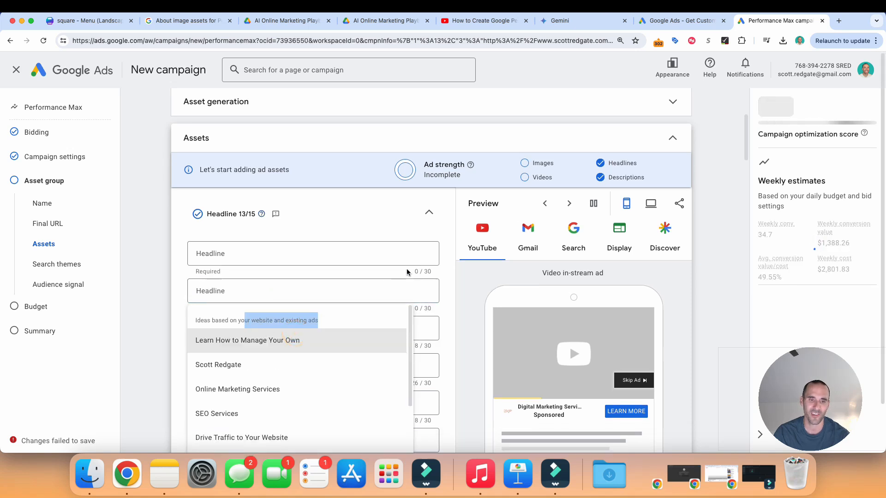
pyautogui.click(400, 229)
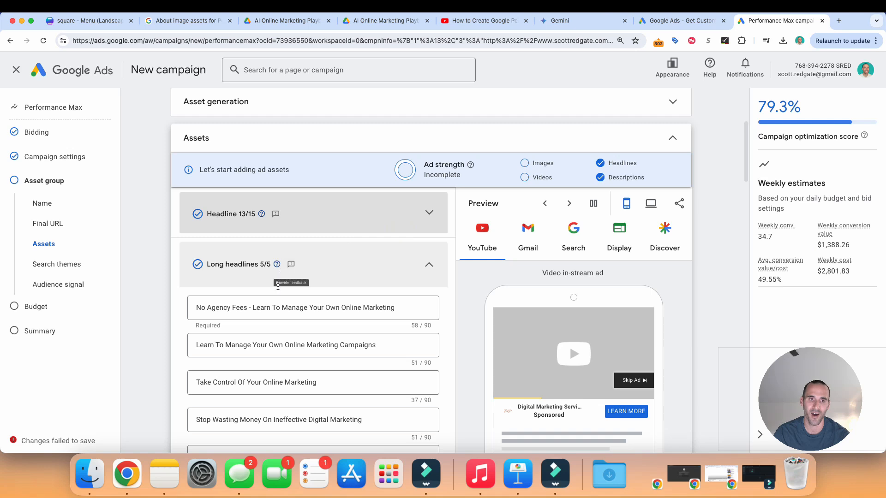
pyautogui.click(344, 223)
# - Clear the last three headlines, "Save Money On Your Marketing", "Grow Your Business Online" and "Save Time And Money"
pyautogui.scroll(-10, 251, 351)
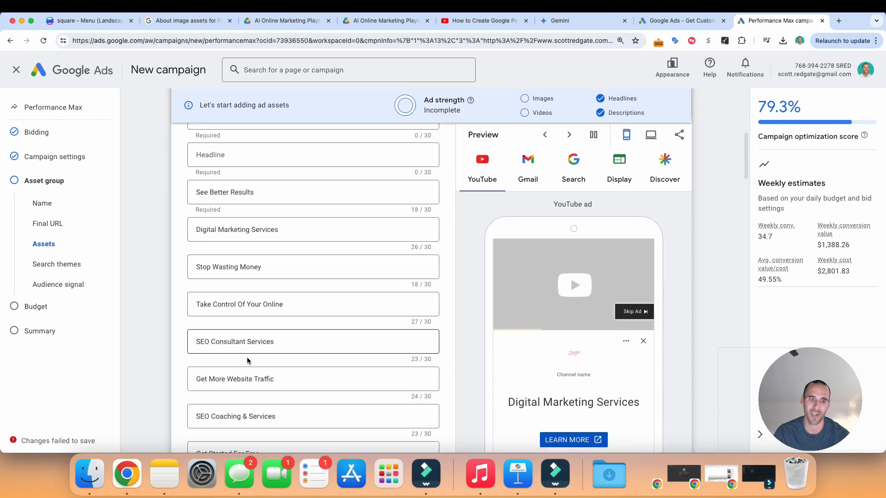
pyautogui.scroll(-2, 250, 368)
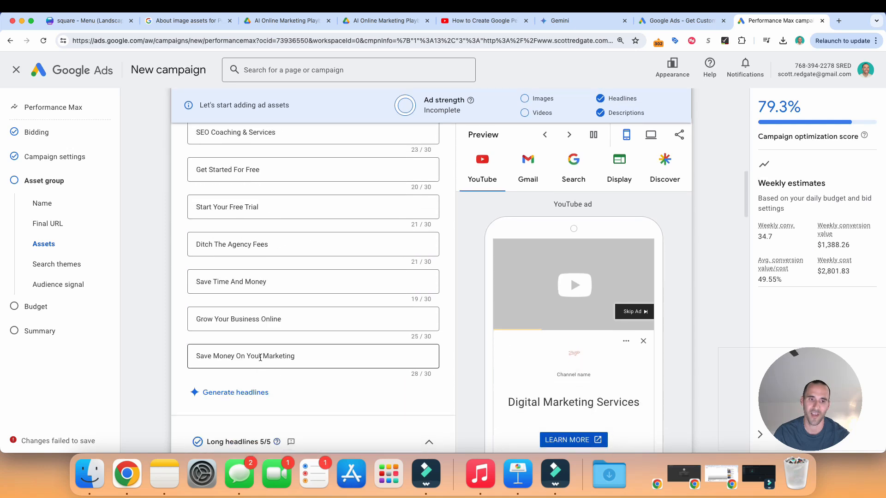
pyautogui.tripleClick(260, 356)
pyautogui.press('BackSpace')
pyautogui.tripleClick(270, 319)
pyautogui.press('BackSpace')
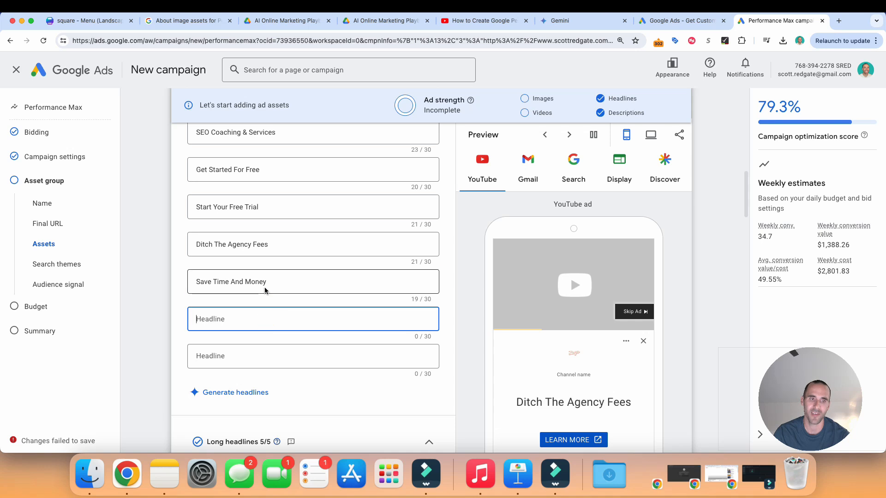
pyautogui.doubleClick(267, 282)
pyautogui.tripleClick(267, 282)
pyautogui.press('BackSpace')
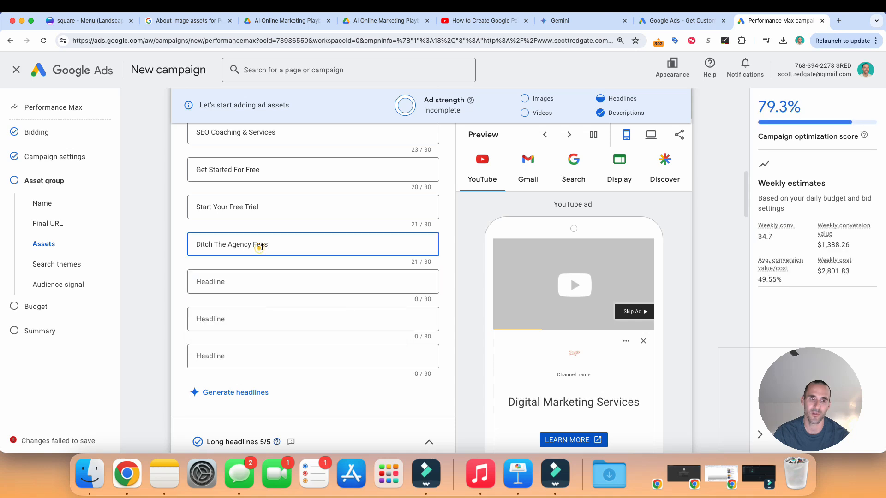
# - Clear the headlines "Ditch The Agency Fees", "Start Your Free Trial", "Get Started For Free" and "SEO Coaching & Services"
pyautogui.tripleClick(262, 245)
pyautogui.press('BackSpace')
pyautogui.doubleClick(251, 207)
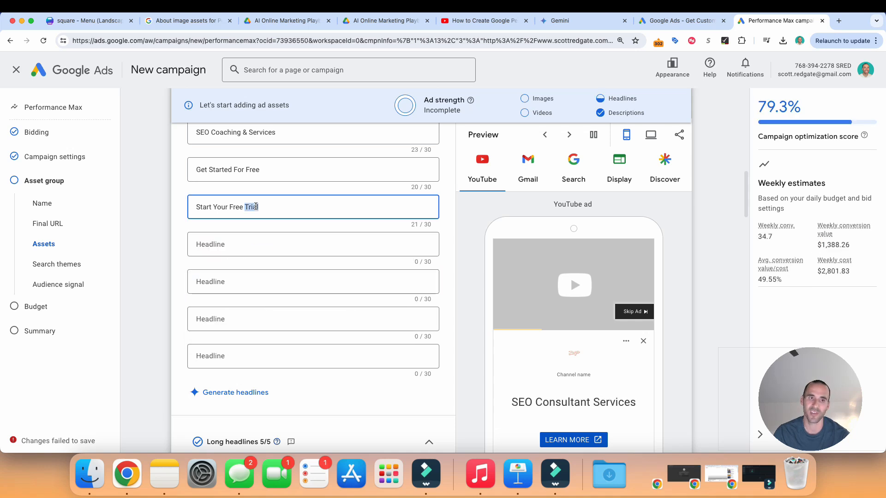
pyautogui.tripleClick(251, 207)
pyautogui.press('BackSpace')
pyautogui.scroll(1, 238, 209)
pyautogui.tripleClick(243, 192)
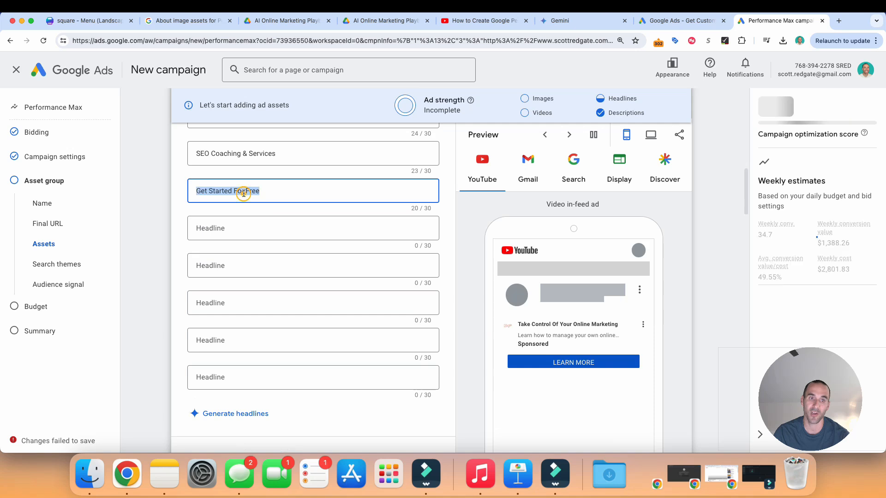
pyautogui.press('BackSpace')
pyautogui.scroll(3, 277, 251)
pyautogui.tripleClick(265, 215)
pyautogui.press('BackSpace')
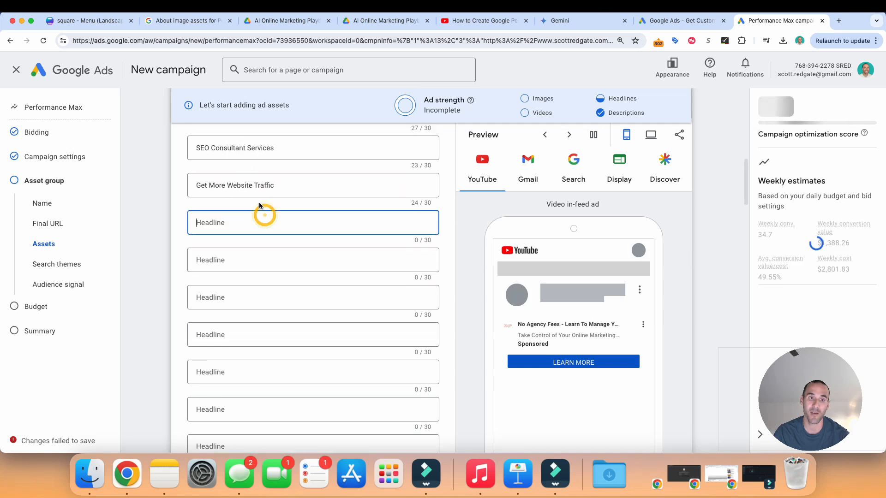
# - Clear all the remaining generated headlines, including "SEO Consultant Services" and "Get More Website Traffic", leaving every headline field empty
pyautogui.scroll(1, 263, 213)
pyautogui.click(260, 199)
pyautogui.tripleClick(261, 199)
pyautogui.press('BackSpace')
pyautogui.scroll(5, 261, 199)
pyautogui.tripleClick(234, 259)
pyautogui.press('BackSpace')
pyautogui.tripleClick(253, 229)
pyautogui.press('BackSpace')
pyautogui.tripleClick(237, 190)
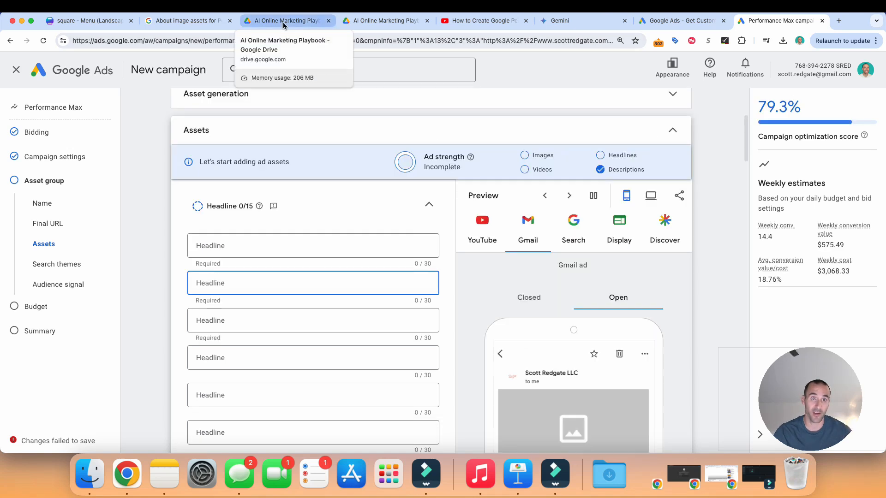
# - View the AI Online Marketing Playbook PDF, and read the PAS-framework ad prompt in the Gemini chat
pyautogui.click(284, 25)
pyautogui.click(389, 20)
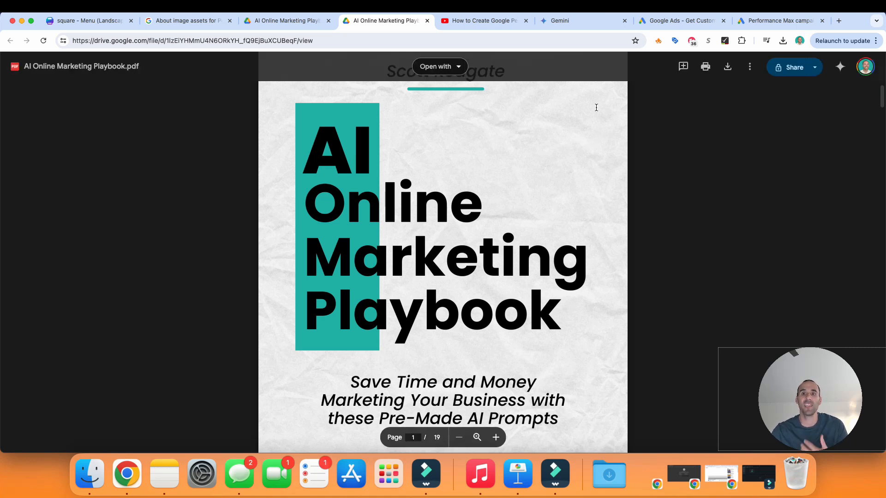
pyautogui.click(588, 24)
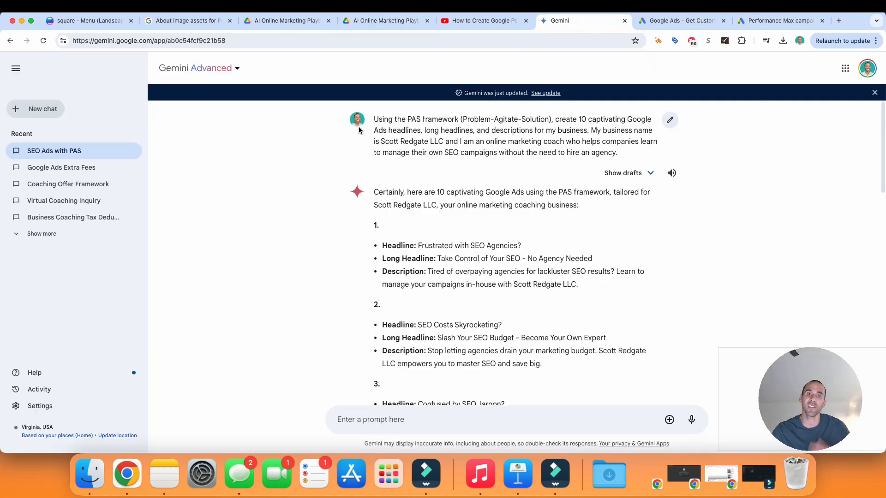
pyautogui.moveTo(375, 117); pyautogui.dragTo(521, 120)
pyautogui.click(565, 124)
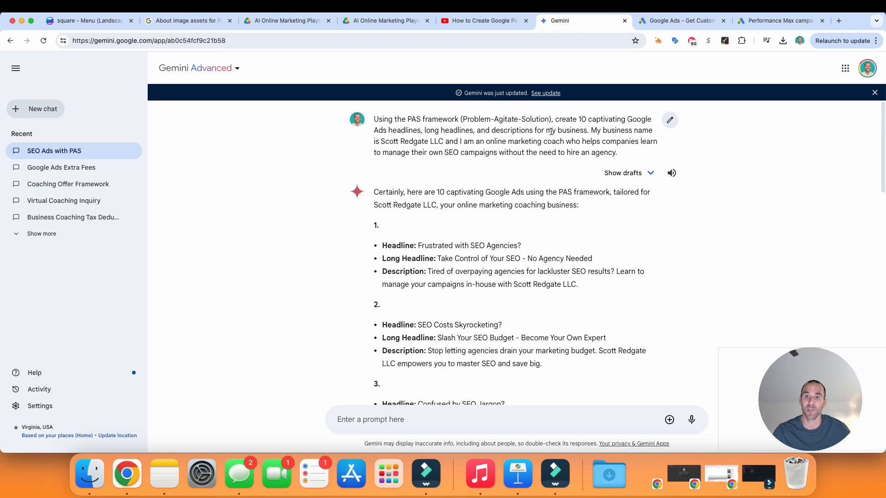
pyautogui.moveTo(375, 141); pyautogui.dragTo(628, 142)
pyautogui.click(491, 150)
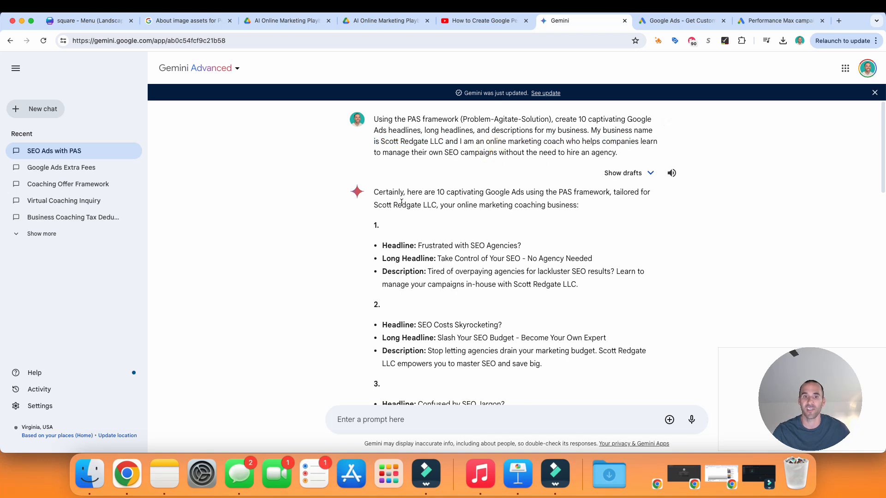
# - Examine the headline, long headline and description of the first ad in Gemini's response
pyautogui.moveTo(439, 192)
pyautogui.mouseDown()
pyautogui.moveTo(587, 193)
pyautogui.moveTo(614, 202)
pyautogui.mouseUp()
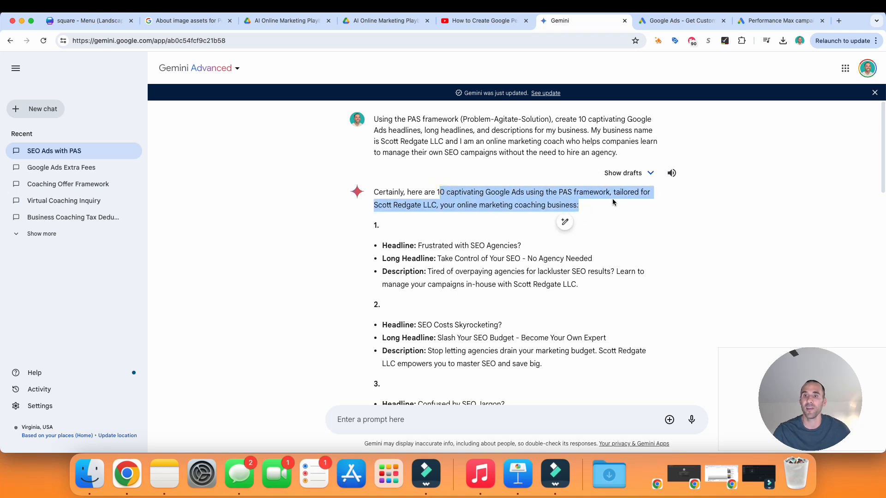
pyautogui.scroll(-1, 477, 175)
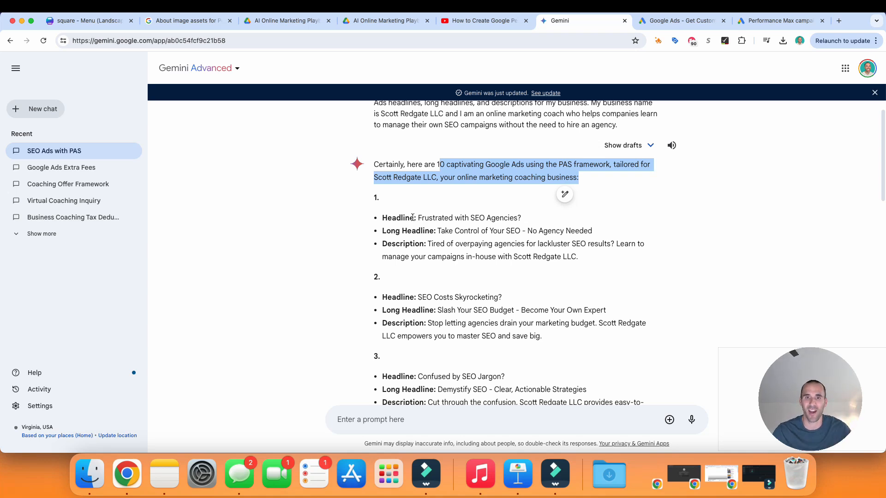
pyautogui.click(426, 230)
pyautogui.click(387, 219)
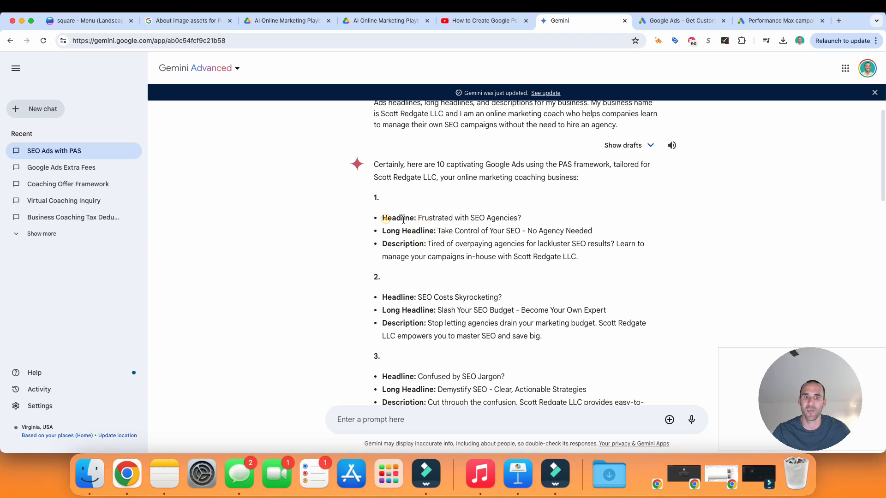
pyautogui.doubleClick(434, 218)
pyautogui.click(476, 217)
pyautogui.moveTo(538, 215); pyautogui.dragTo(426, 217)
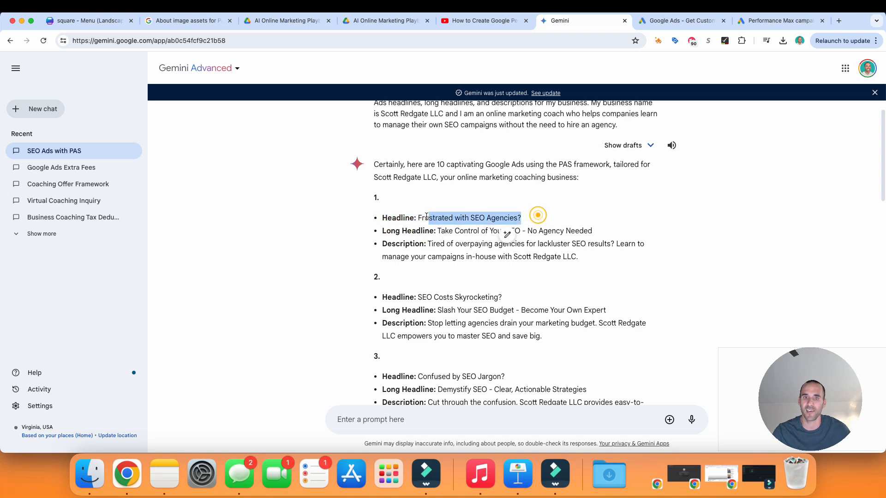
pyautogui.click(416, 229)
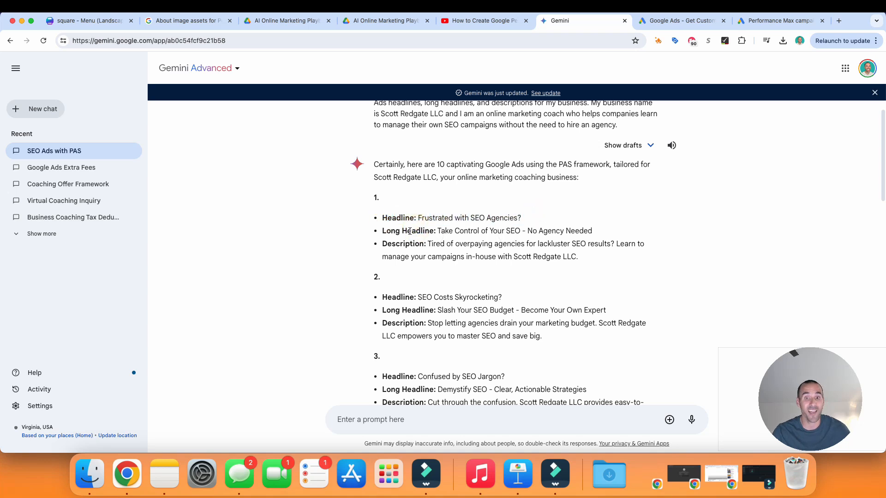
pyautogui.moveTo(441, 231); pyautogui.dragTo(519, 245)
pyautogui.click(606, 232)
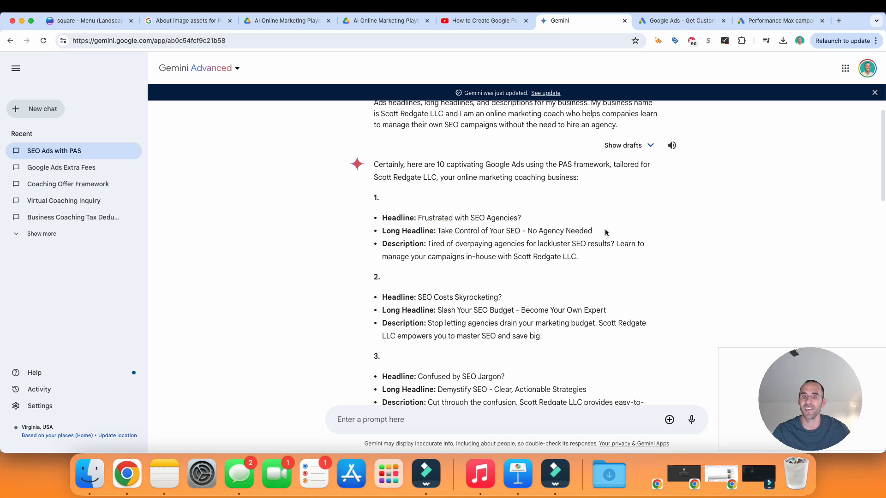
pyautogui.click(426, 246)
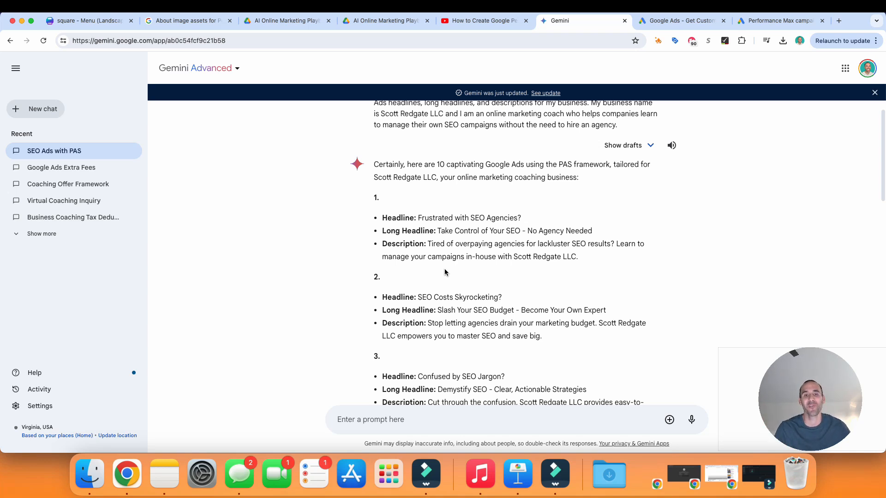
# - Copy the headline "Frustrated with SEO Agencies?" from Gemini into the first headline of the Google Ads asset group
pyautogui.moveTo(525, 218); pyautogui.dragTo(419, 217)
pyautogui.press('super+c')
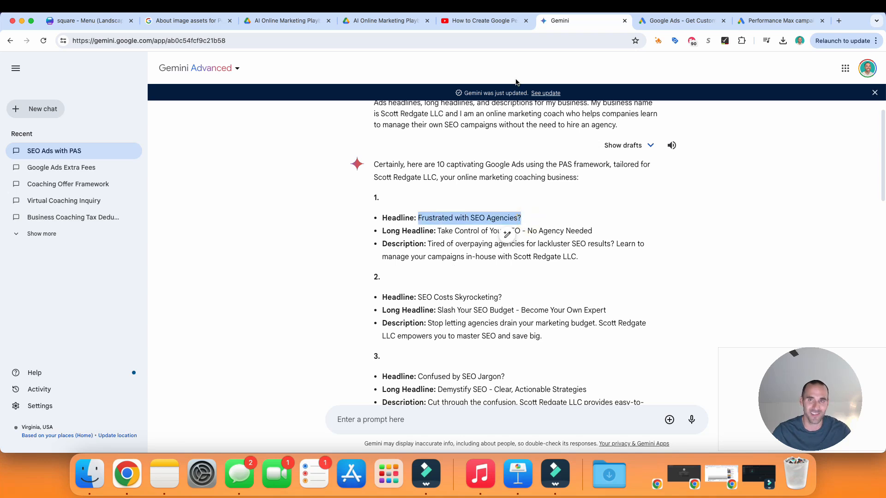
pyautogui.click(651, 22)
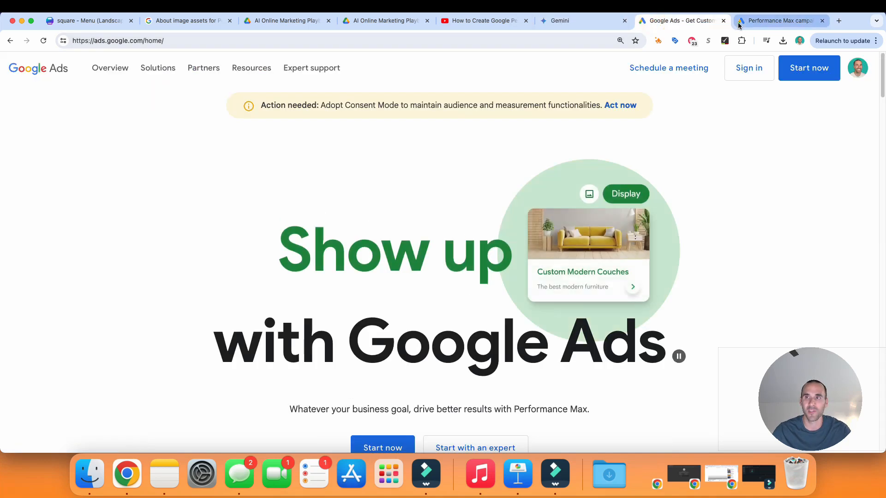
pyautogui.click(740, 25)
pyautogui.click(263, 249)
pyautogui.press('super+v')
pyautogui.click(404, 212)
pyautogui.click(404, 212)
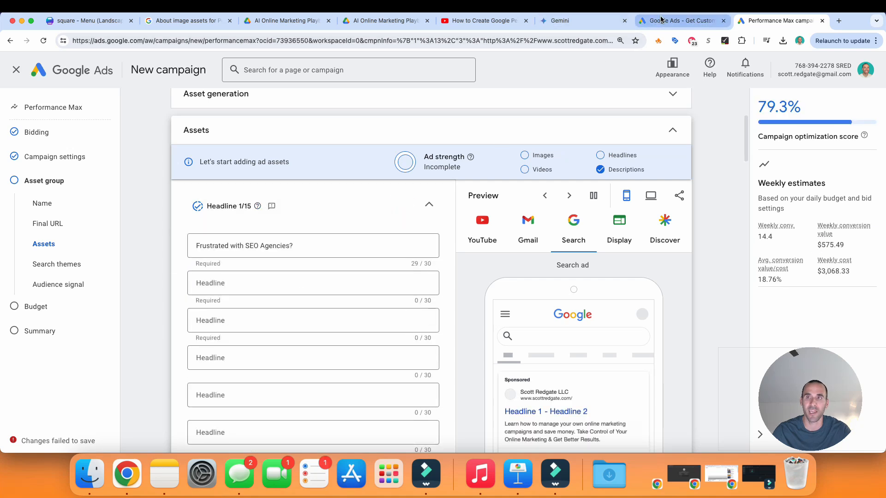
# - Return to Gemini and review the other generated ads, especially the sixth one's headlines, along with the original PAS-framework prompt
pyautogui.click(661, 19)
pyautogui.click(560, 21)
pyautogui.scroll(-2, 503, 231)
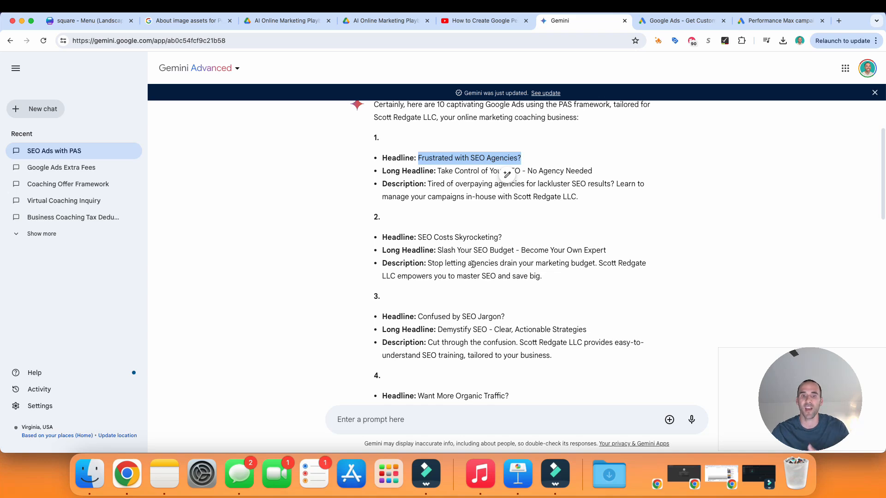
pyautogui.scroll(-10, 473, 264)
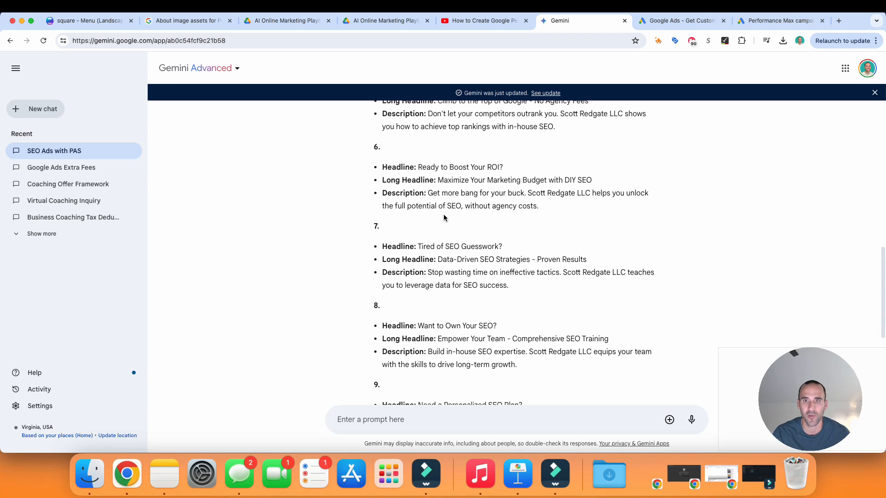
pyautogui.moveTo(392, 168); pyautogui.dragTo(502, 169)
pyautogui.click(502, 169)
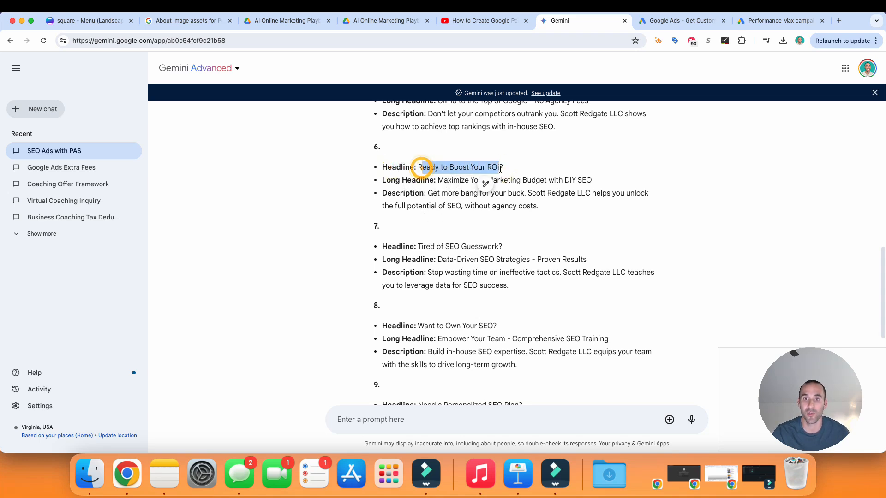
pyautogui.click(536, 165)
pyautogui.moveTo(438, 180); pyautogui.dragTo(595, 181)
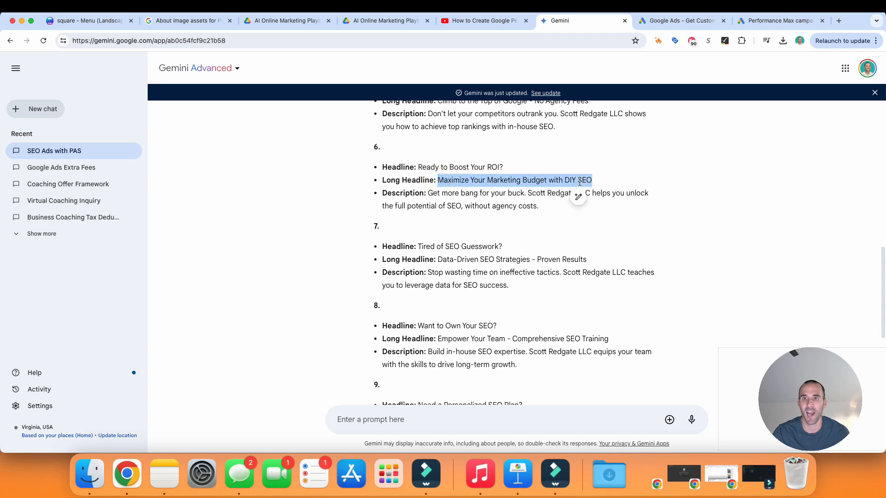
pyautogui.click(481, 204)
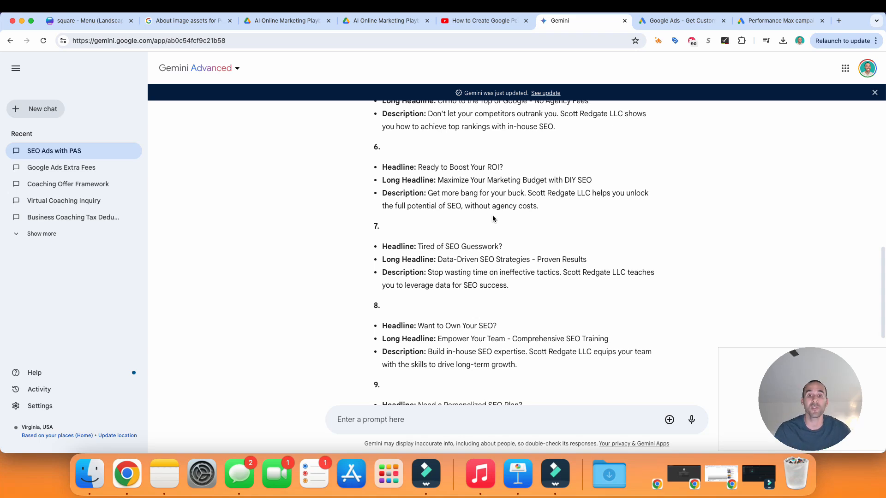
pyautogui.scroll(10, 508, 240)
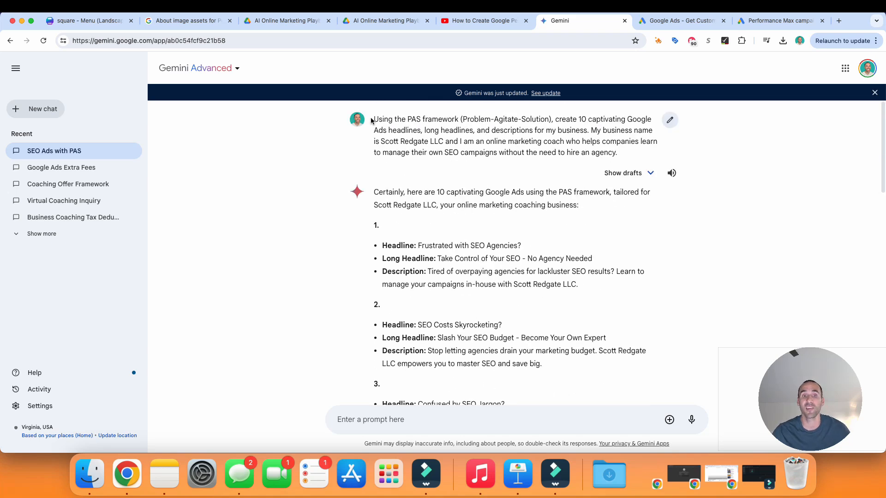
pyautogui.moveTo(372, 120); pyautogui.dragTo(623, 152)
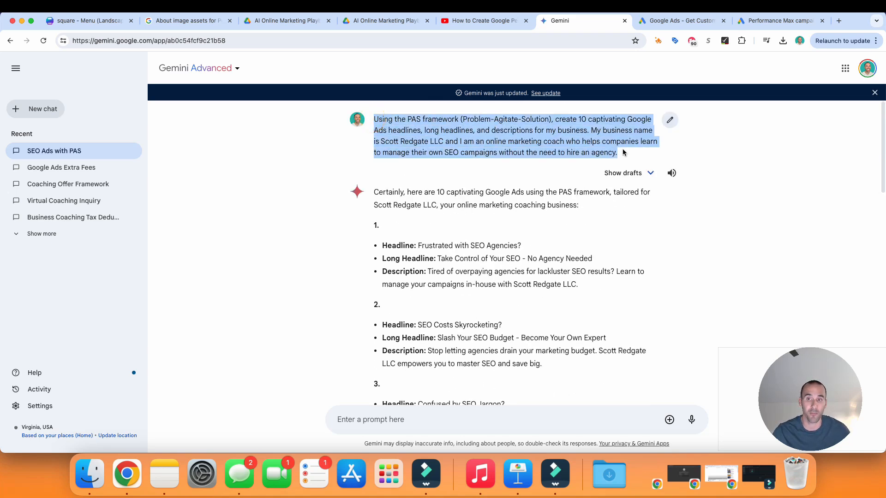
pyautogui.scroll(-5, 554, 186)
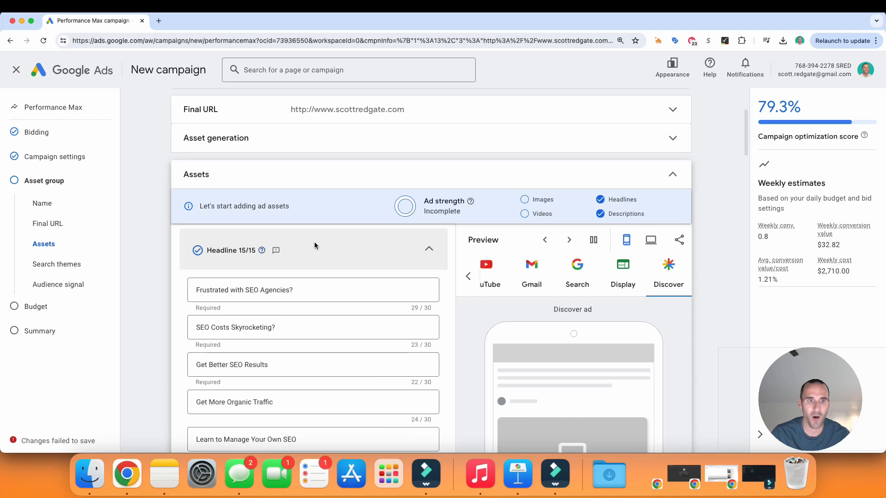
# - Review the filled-in headlines, long headlines and descriptions in the Google Ads asset group
pyautogui.scroll(1, 312, 241)
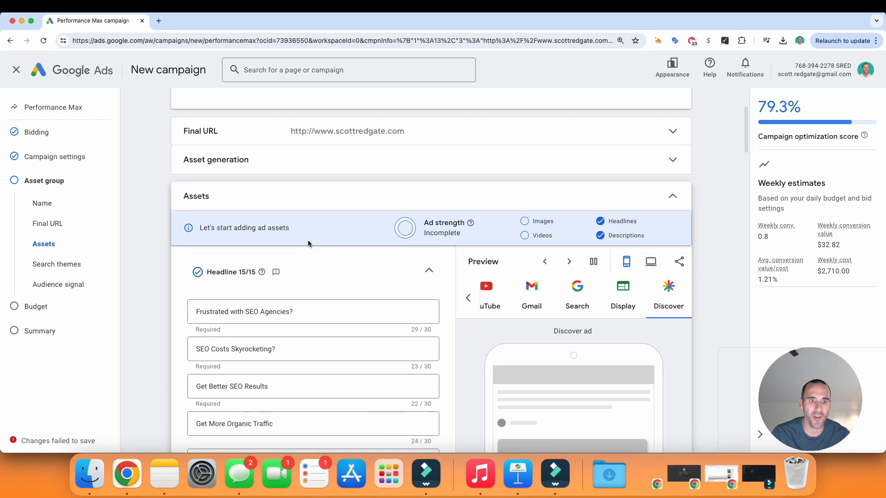
pyautogui.scroll(-10, 308, 240)
pyautogui.scroll(-2, 306, 242)
pyautogui.scroll(-3, 304, 238)
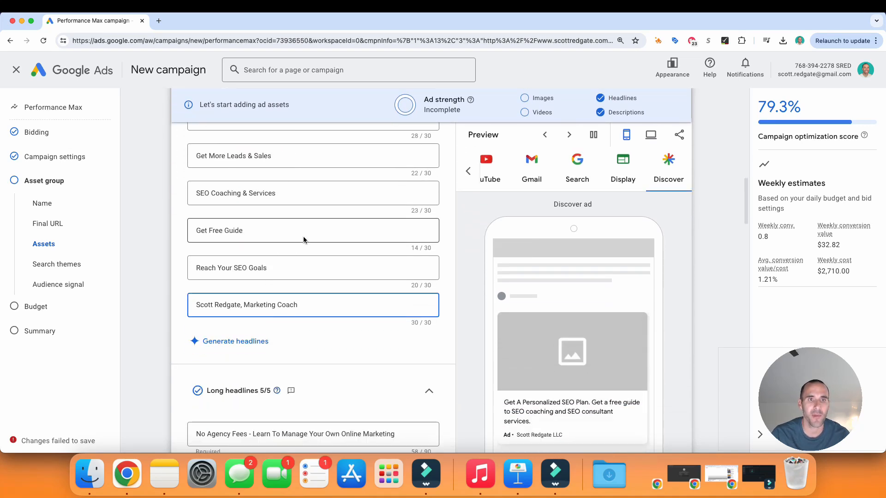
pyautogui.scroll(3, 309, 254)
pyautogui.scroll(-1, 323, 265)
pyautogui.scroll(15, 318, 268)
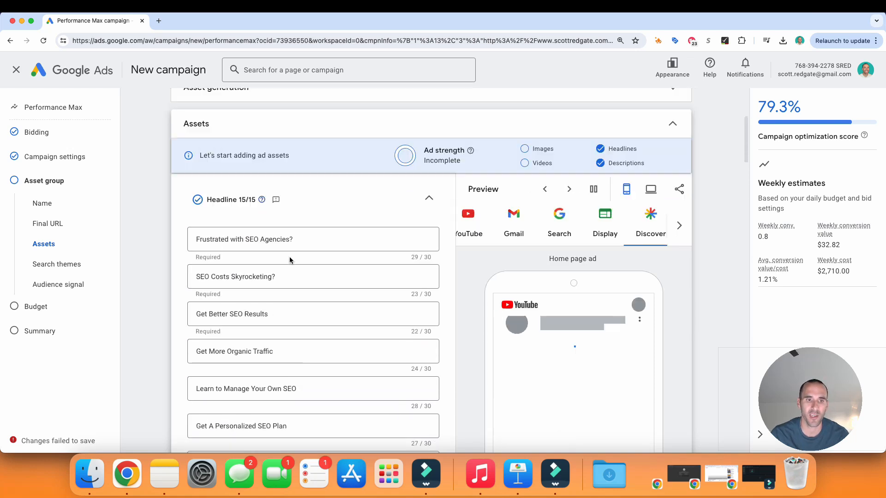
pyautogui.scroll(-9, 295, 258)
pyautogui.scroll(-15, 302, 240)
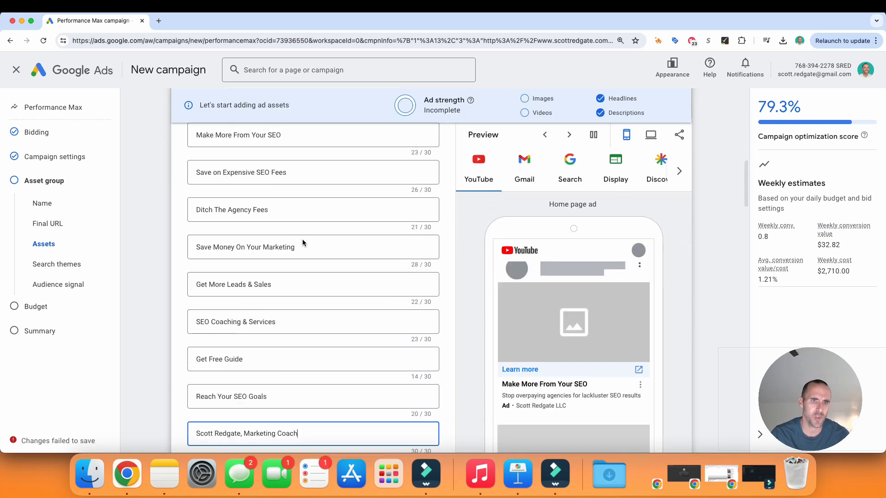
pyautogui.scroll(-8, 303, 240)
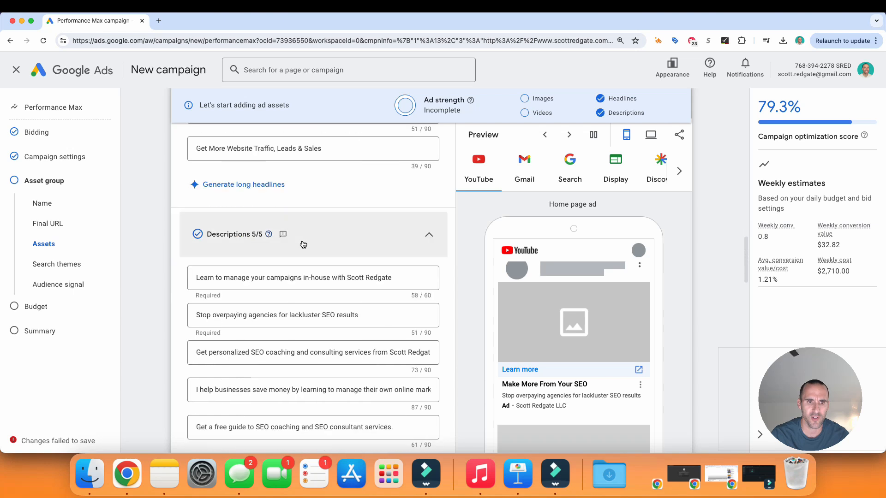
pyautogui.scroll(-2, 416, 244)
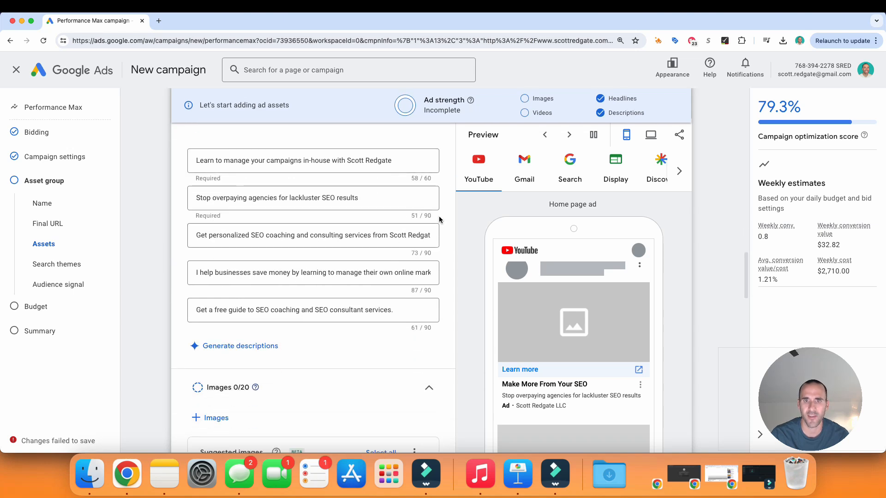
# - Recheck the full headline list, from "Frustrated with SEO Agencies?" down to the marketing coach headline
pyautogui.scroll(15, 396, 224)
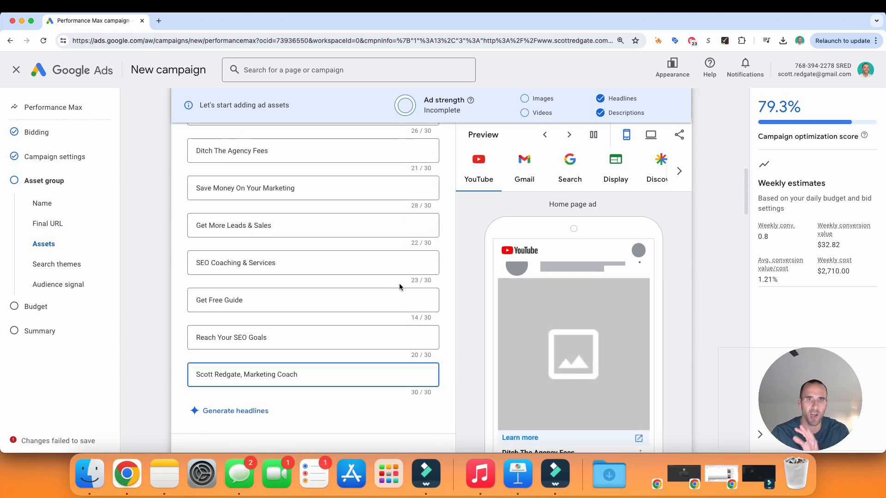
pyautogui.scroll(3, 404, 283)
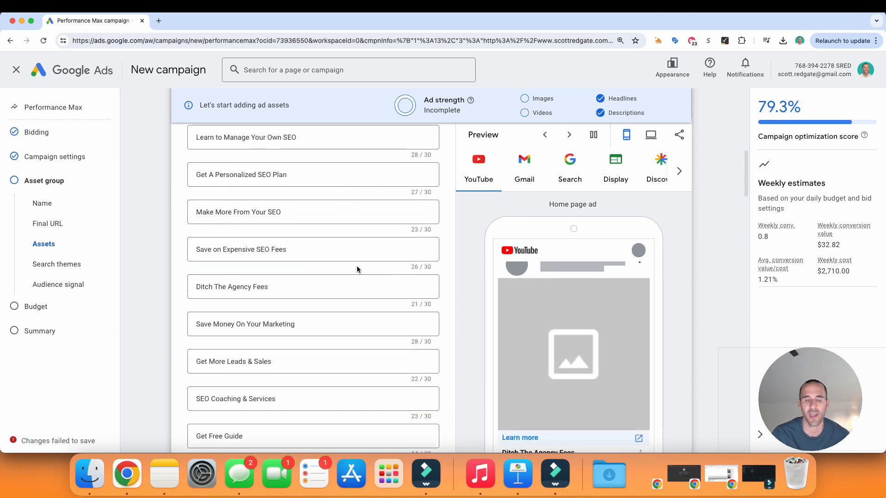
pyautogui.scroll(-4, 314, 242)
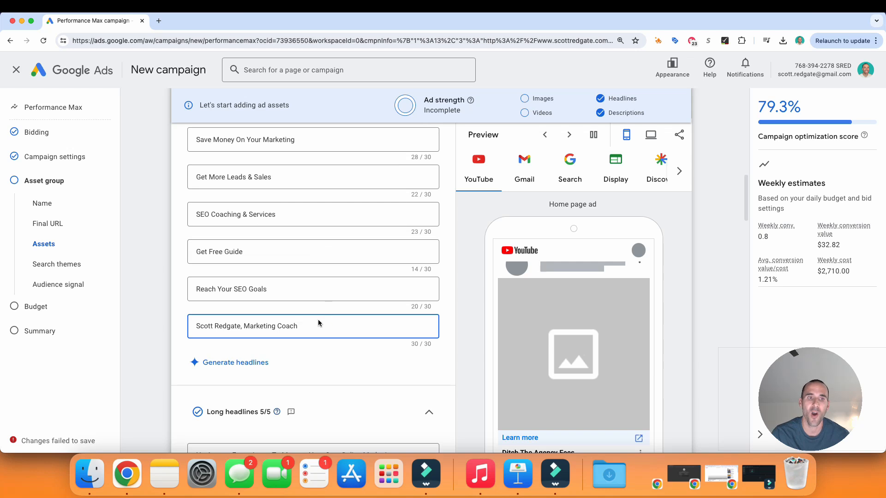
pyautogui.scroll(5, 318, 319)
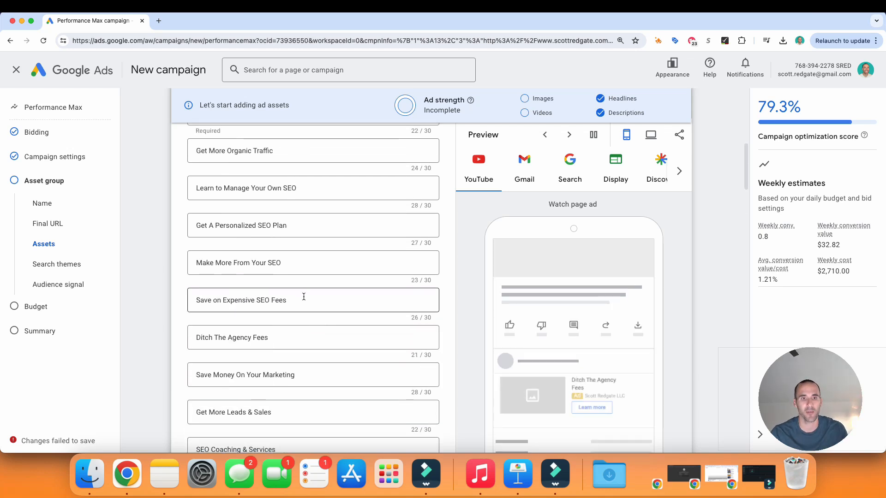
pyautogui.scroll(4, 309, 305)
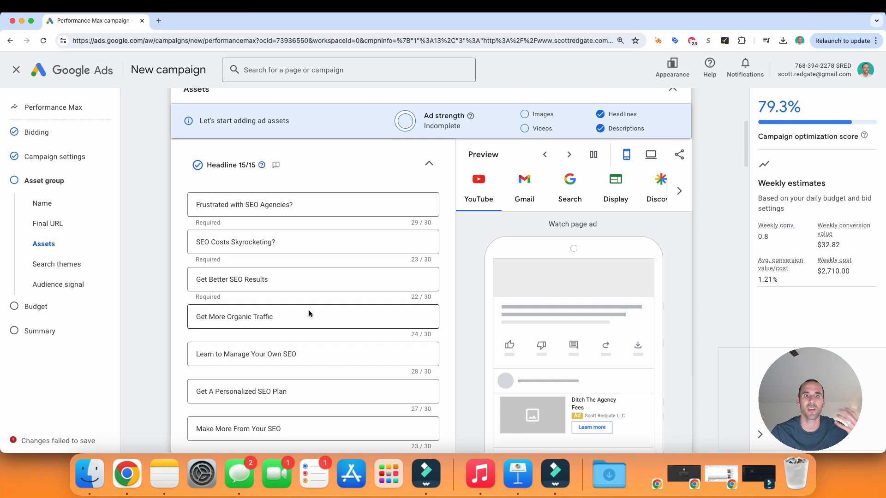
pyautogui.scroll(-7, 309, 310)
pyautogui.scroll(-4, 309, 310)
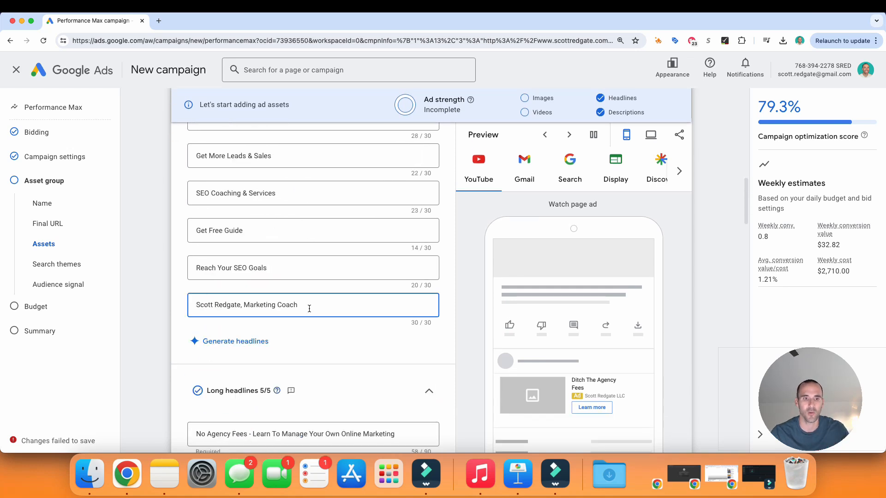
# - Review the asset group's headlines, long headlines and descriptions once more from start to finish
pyautogui.scroll(15, 305, 299)
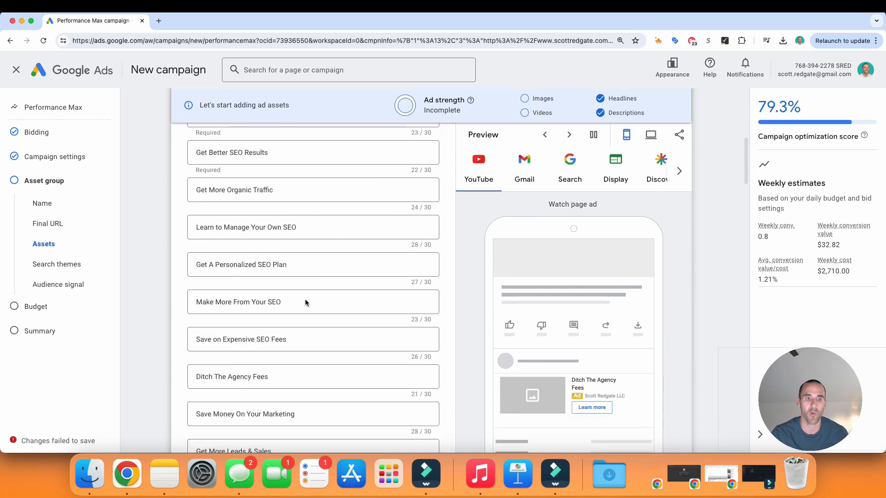
pyautogui.scroll(-4, 309, 291)
pyautogui.scroll(-4, 306, 291)
pyautogui.scroll(7, 307, 290)
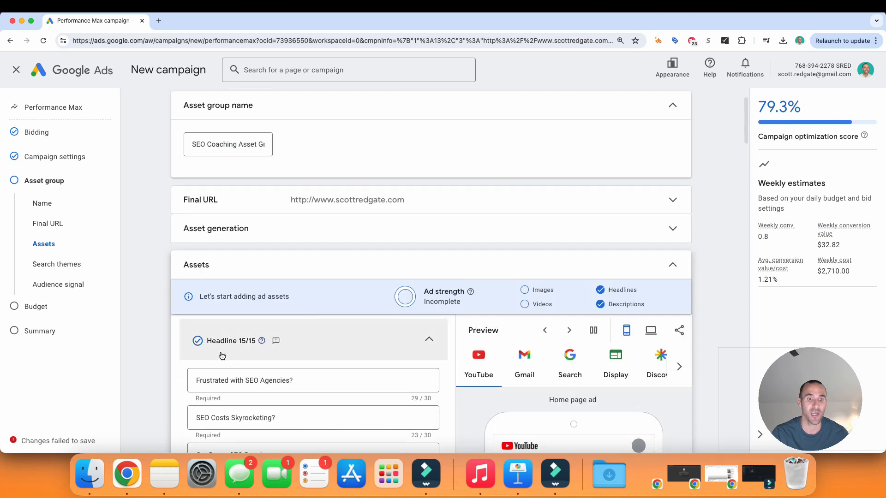
pyautogui.scroll(-13, 256, 353)
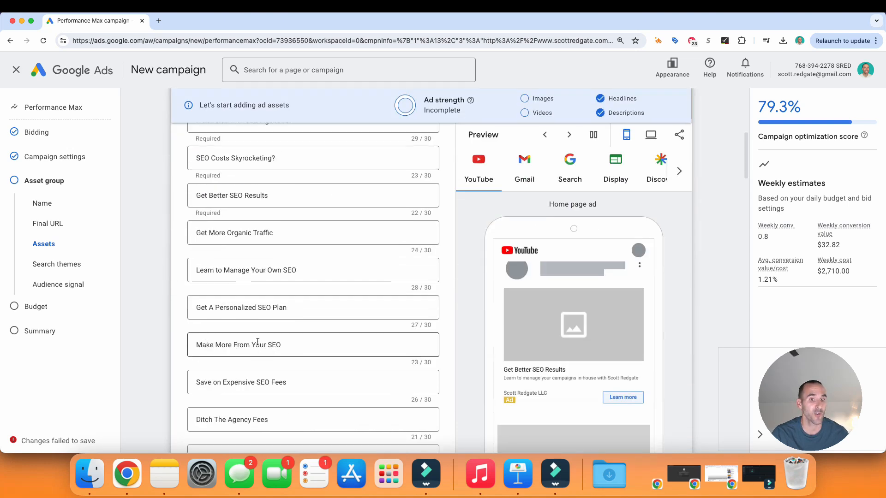
pyautogui.scroll(-5, 389, 353)
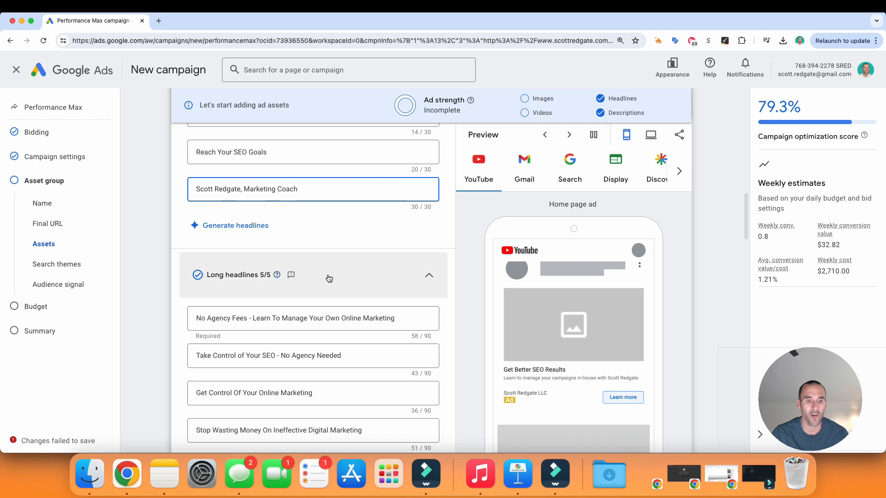
pyautogui.scroll(-9, 328, 273)
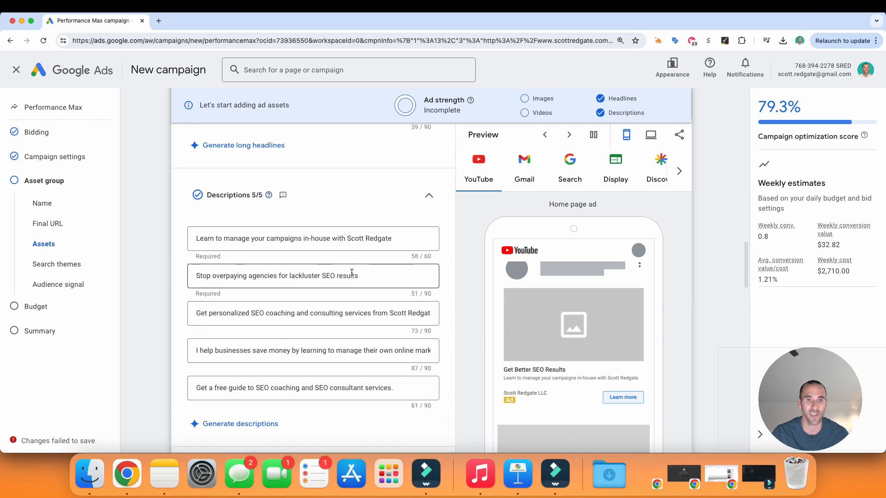
# - Go to the asset group's images section and consult the Google Ads Help examples of images with and without text overlays
pyautogui.scroll(-4, 351, 273)
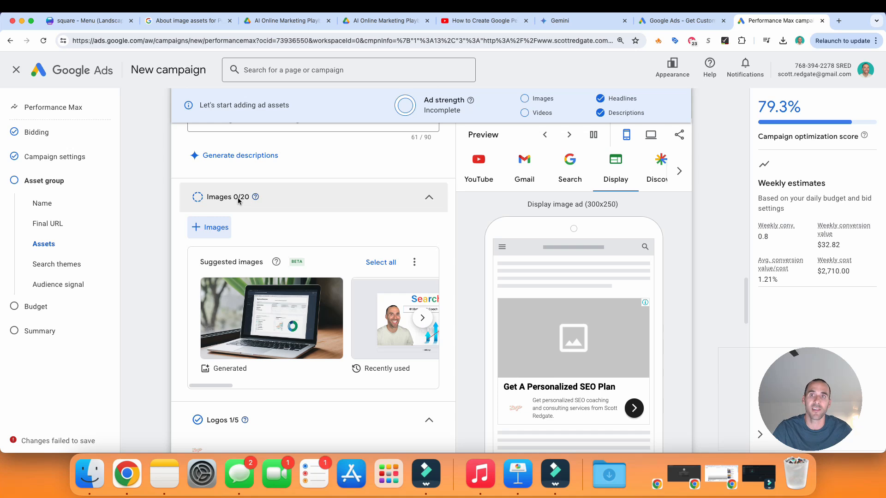
pyautogui.click(196, 20)
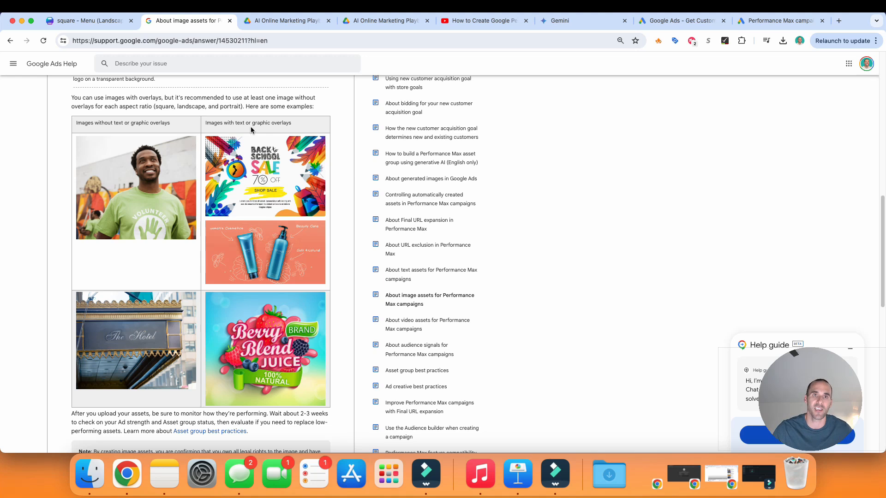
pyautogui.click(476, 21)
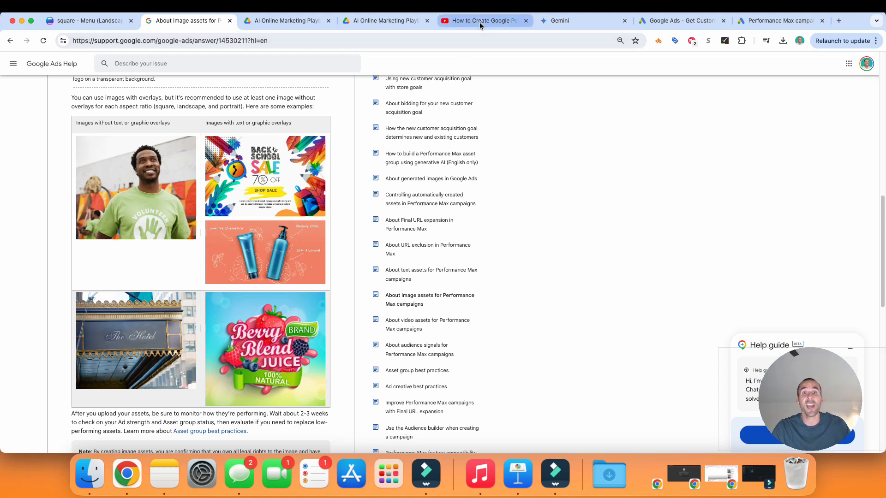
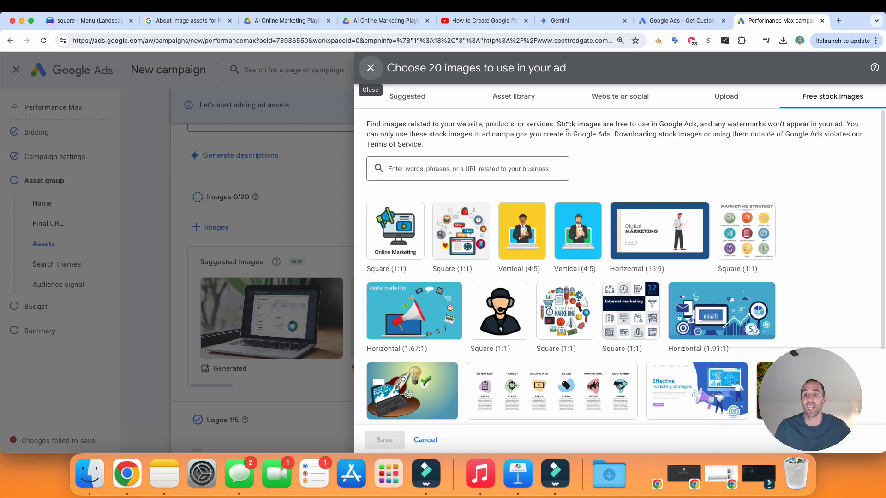
# - Upload the square "Search" screenshot from Documents and 3.png from the square folder as asset group images
pyautogui.click(720, 98)
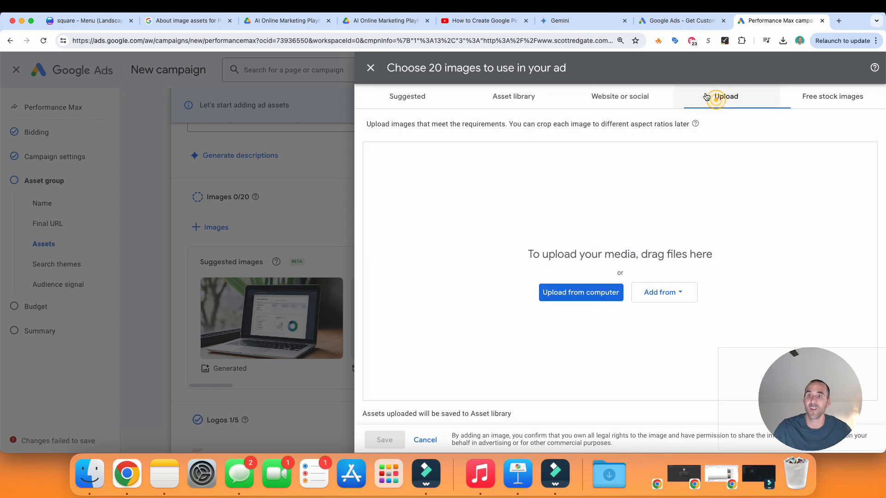
pyautogui.click(570, 298)
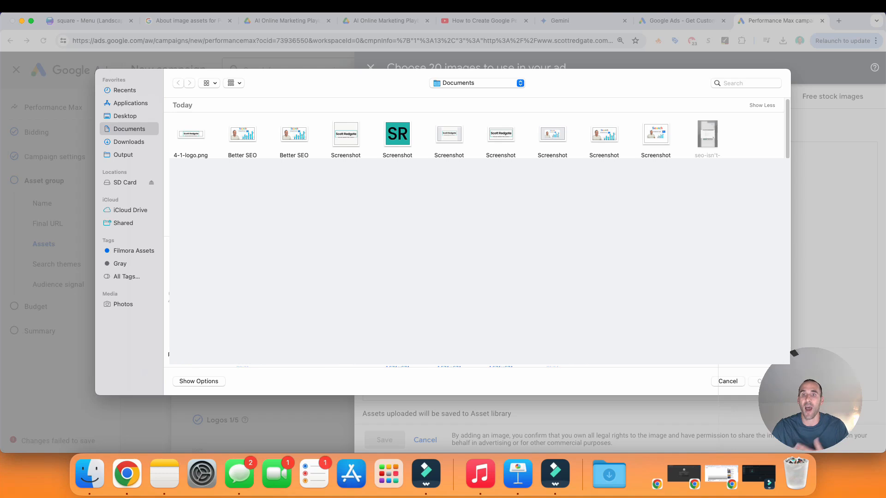
pyautogui.doubleClick(659, 137)
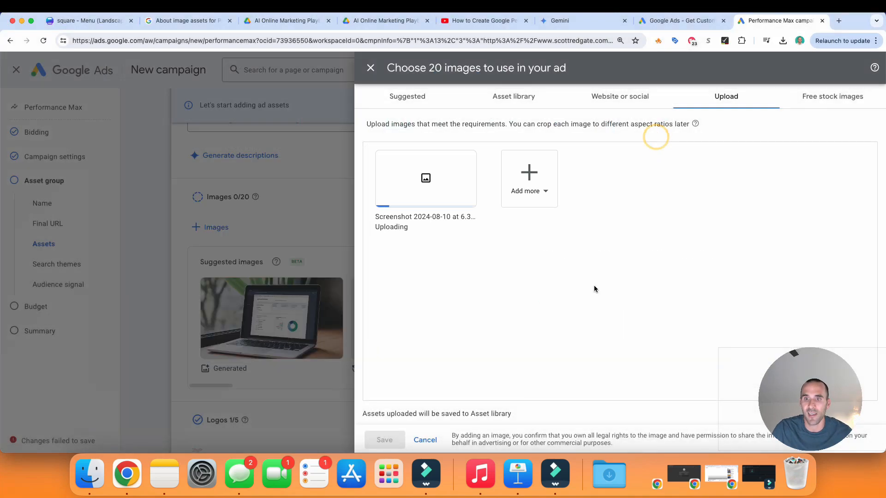
pyautogui.click(534, 189)
pyautogui.click(535, 212)
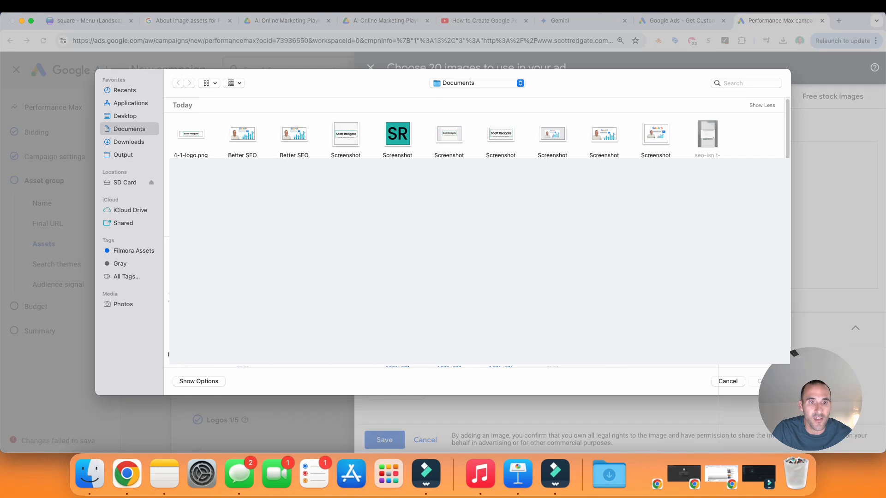
pyautogui.doubleClick(191, 193)
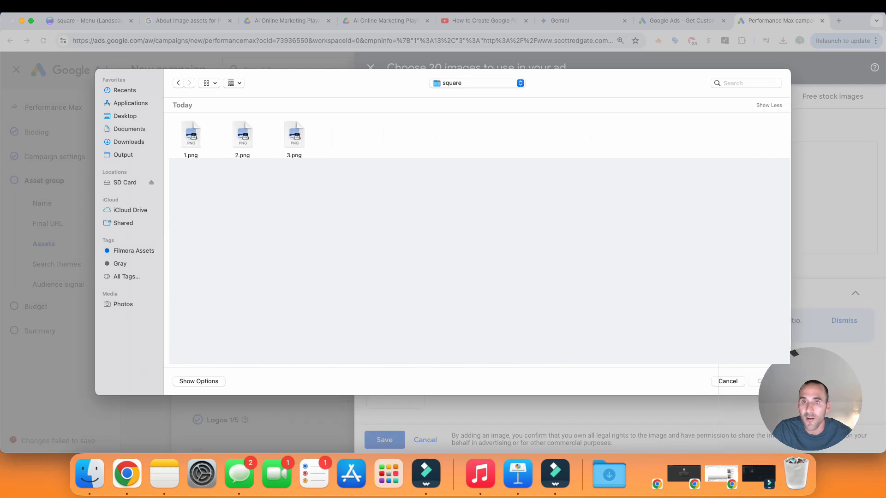
pyautogui.doubleClick(291, 140)
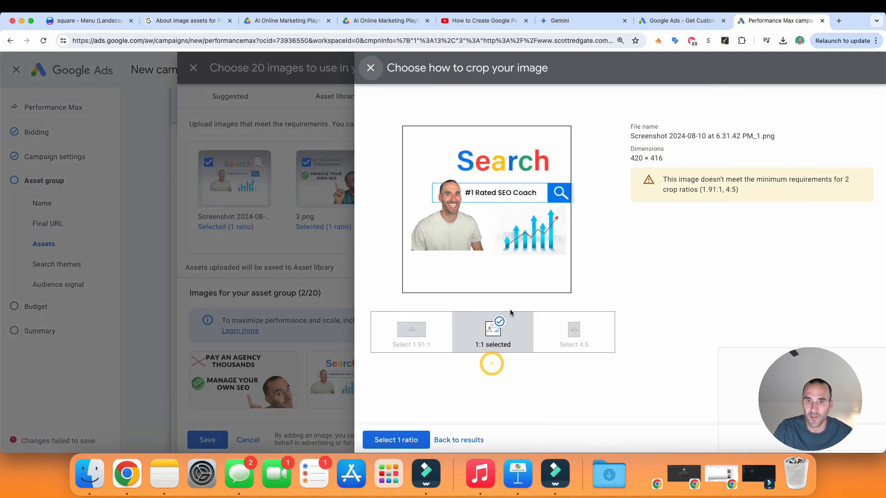
# - Reposition the 1:1 crop around the "#1 Rated SEO Coach" image, accept the ratio, and save both images to the asset group
pyautogui.moveTo(541, 250); pyautogui.dragTo(524, 253)
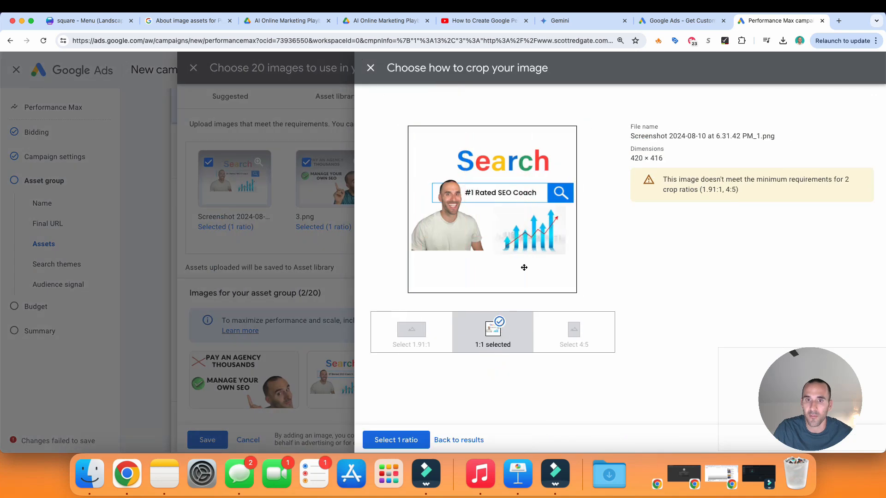
pyautogui.click(397, 439)
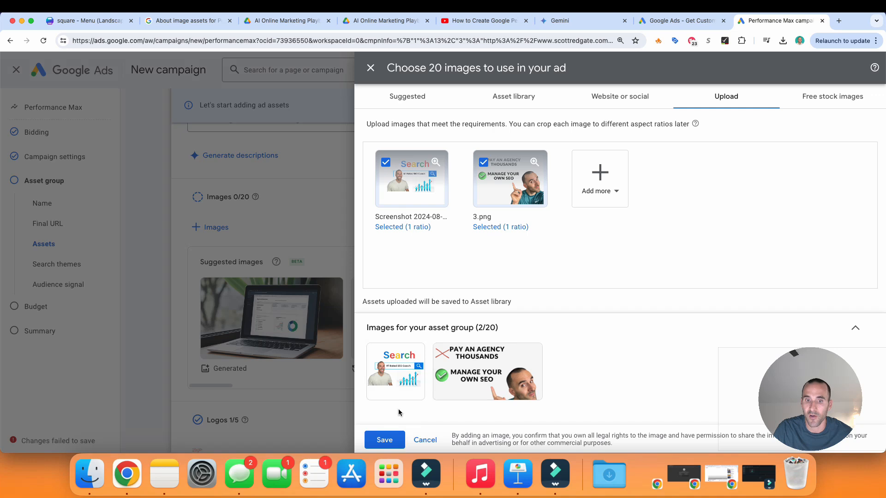
pyautogui.click(381, 443)
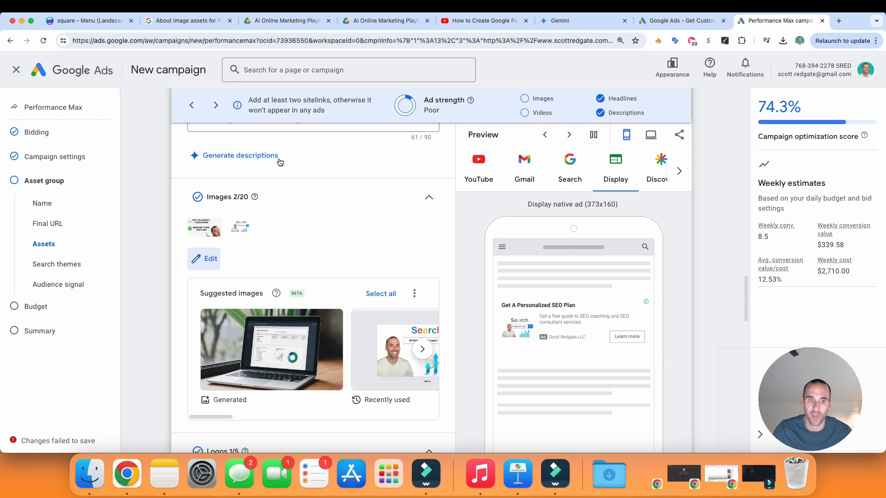
# - Edit the asset group's logos and save three uploaded ones: the square name logo, the square SR logo and 4-1-logo.png
pyautogui.scroll(-1, 258, 304)
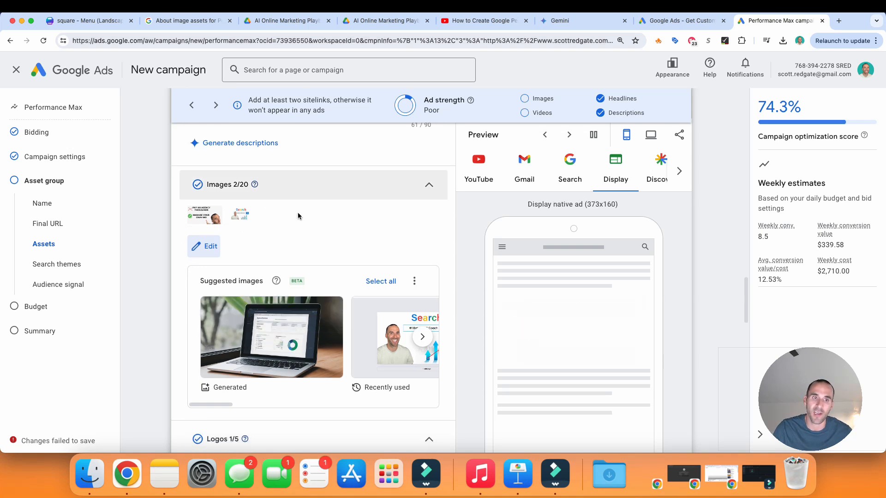
pyautogui.scroll(-4, 297, 212)
pyautogui.click(206, 318)
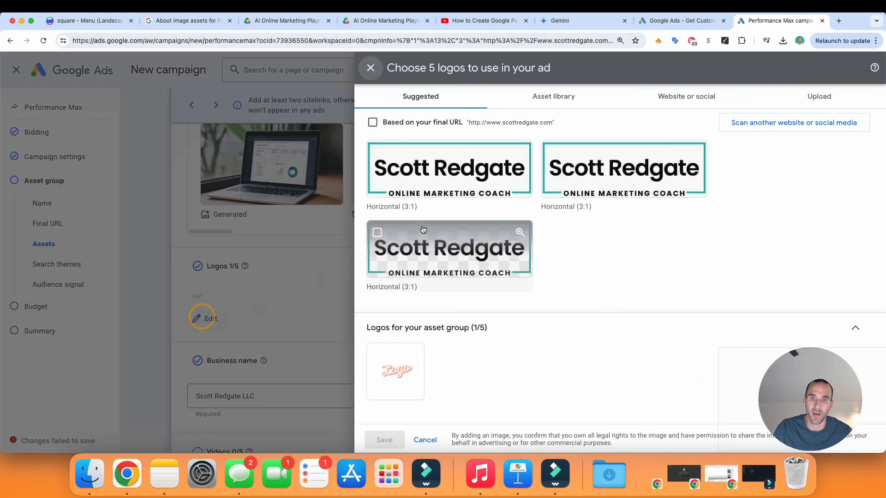
pyautogui.click(376, 157)
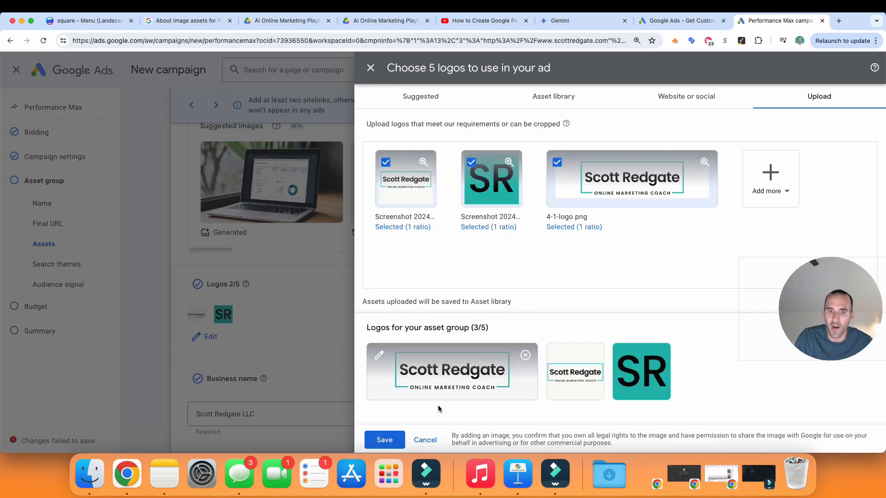
pyautogui.click(384, 440)
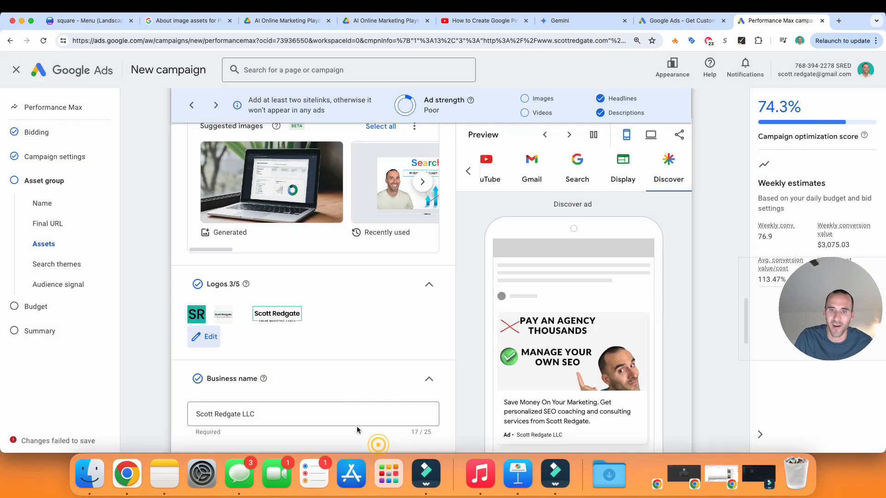
# - Look back over the asset group's images, descriptions, long headlines and headlines, ending at the business name
pyautogui.scroll(2, 300, 346)
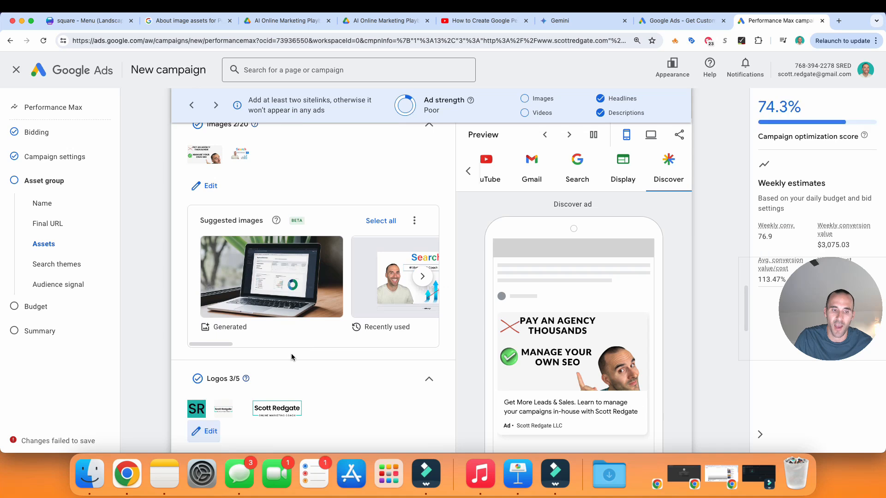
pyautogui.scroll(3, 301, 351)
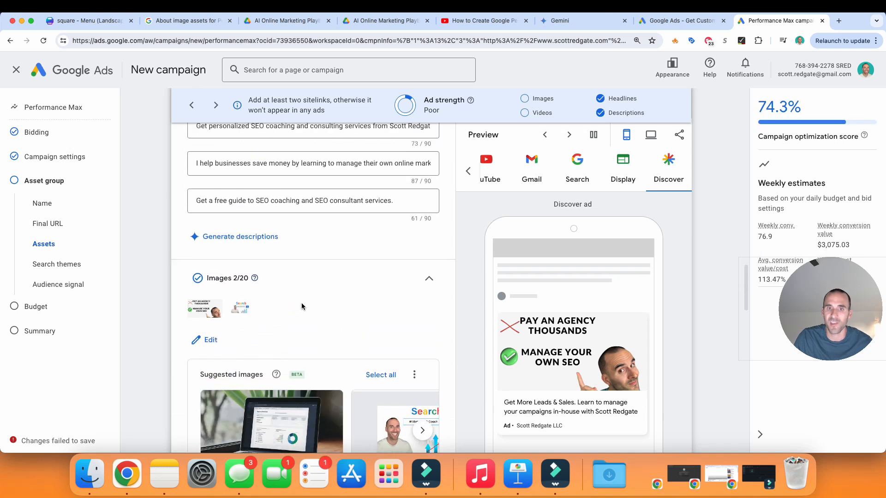
pyautogui.scroll(4, 301, 303)
pyautogui.scroll(10, 302, 305)
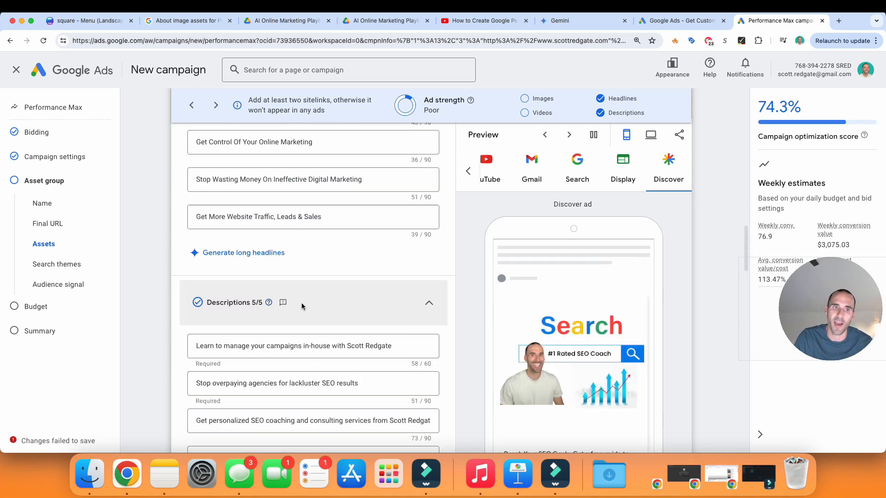
pyautogui.scroll(15, 301, 305)
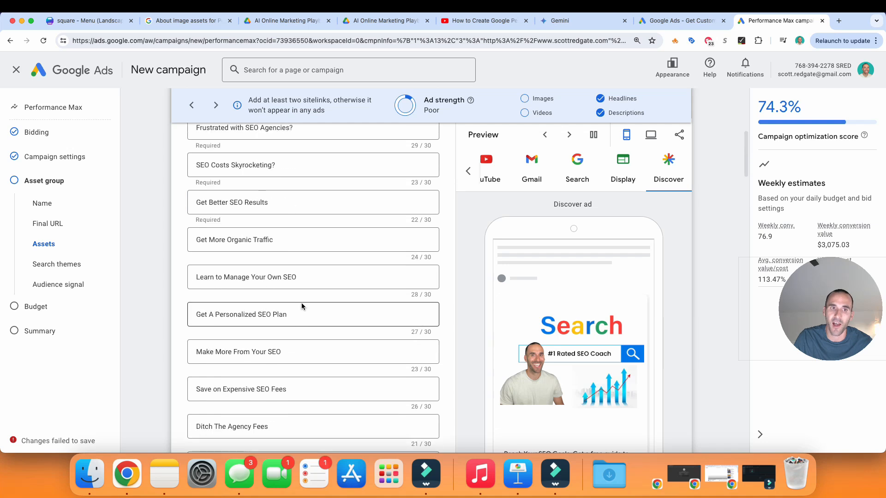
pyautogui.scroll(-15, 301, 305)
pyautogui.scroll(-20, 302, 304)
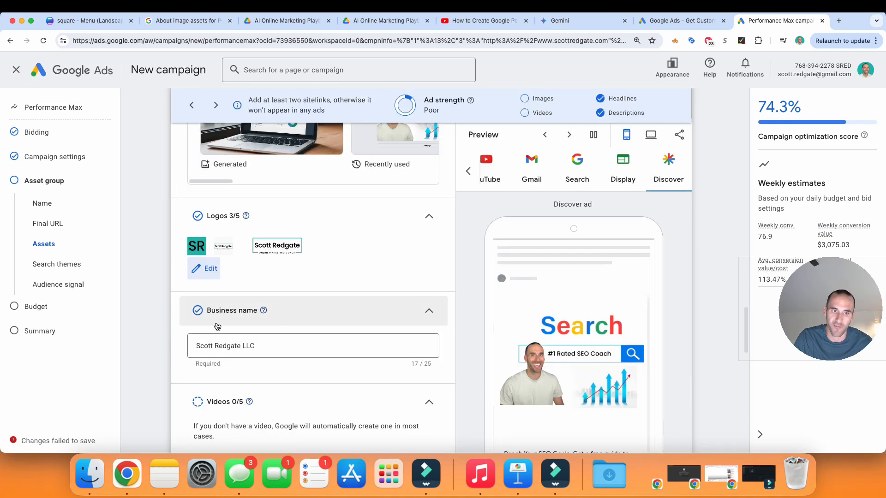
# - Remove "LLC" from the end of the business name
pyautogui.click(228, 347)
pyautogui.tripleClick(271, 350)
pyautogui.click(253, 353)
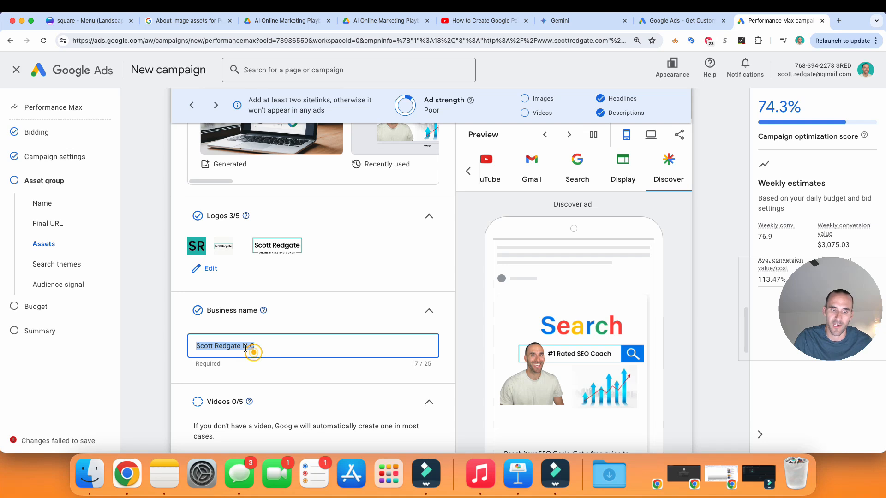
pyautogui.click(245, 347)
pyautogui.moveTo(239, 348); pyautogui.dragTo(330, 356)
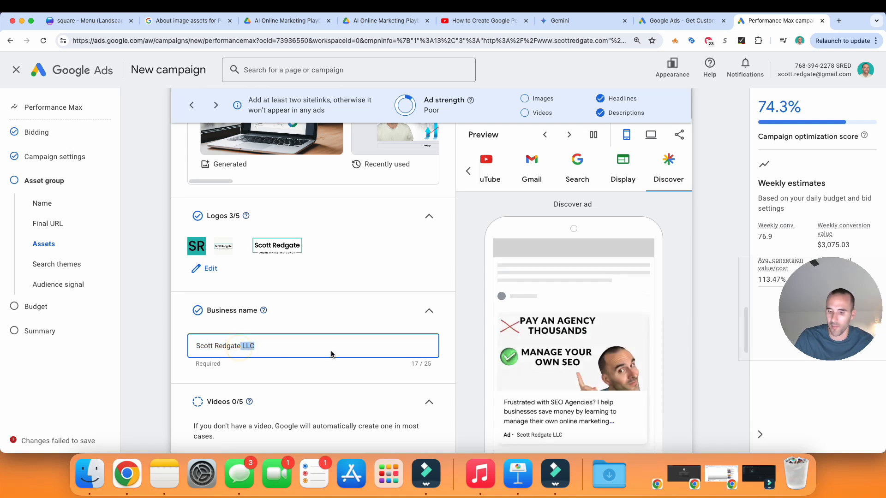
pyautogui.press('BackSpace')
pyautogui.scroll(-1, 322, 266)
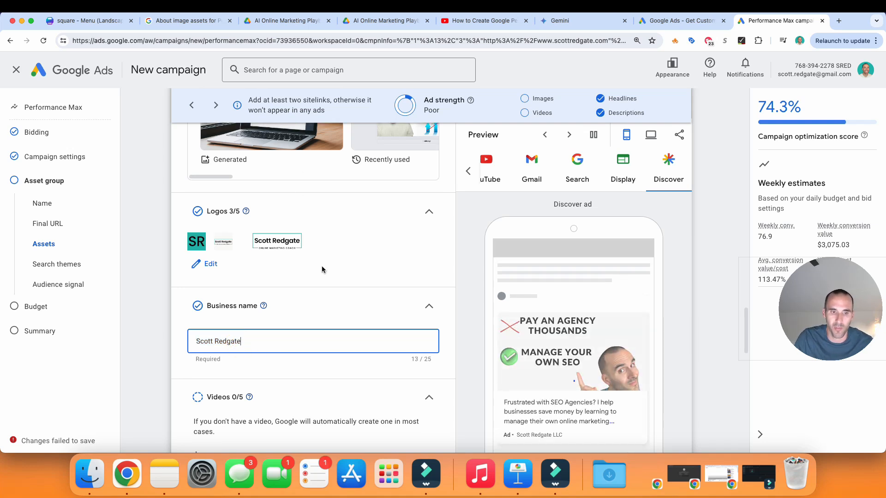
# - Add the "DIY Online Marketing" video from the asset library to the asset group's videos and save it
pyautogui.scroll(-2, 322, 266)
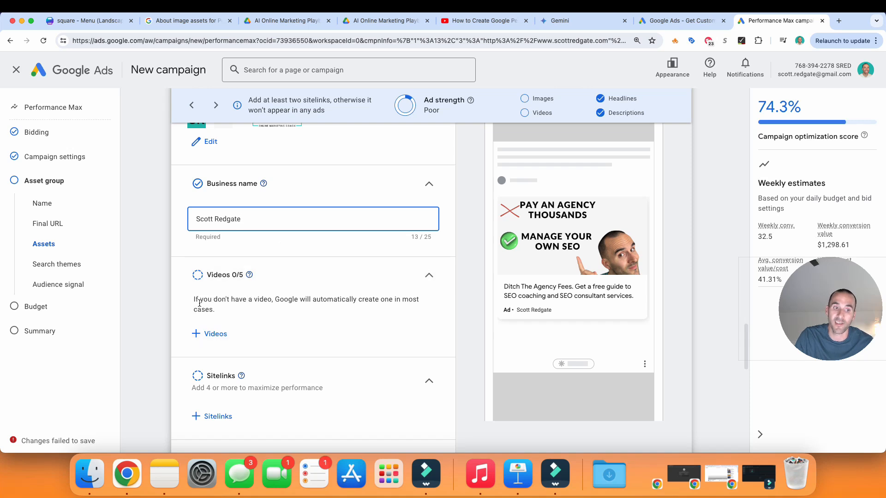
pyautogui.moveTo(276, 300); pyautogui.dragTo(408, 309)
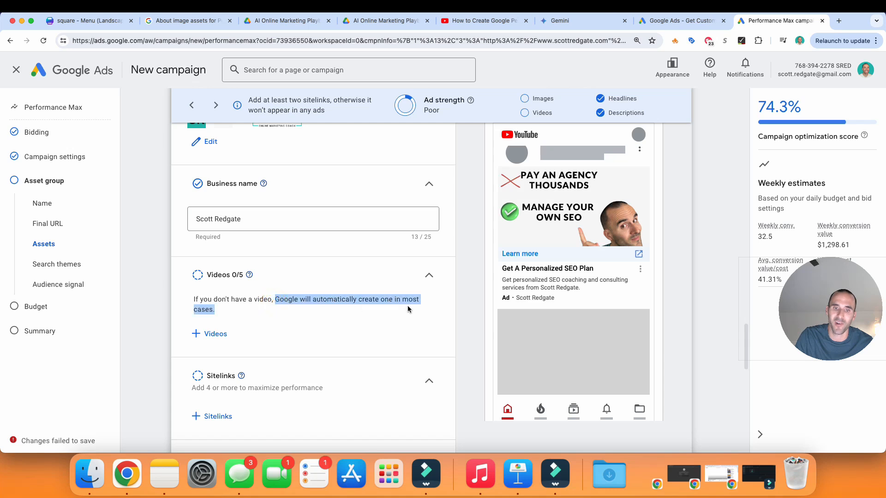
pyautogui.click(219, 338)
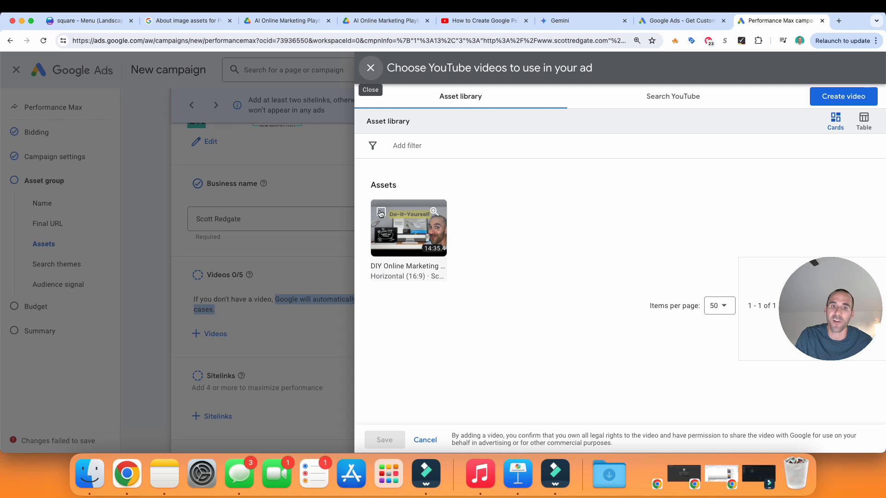
pyautogui.click(380, 213)
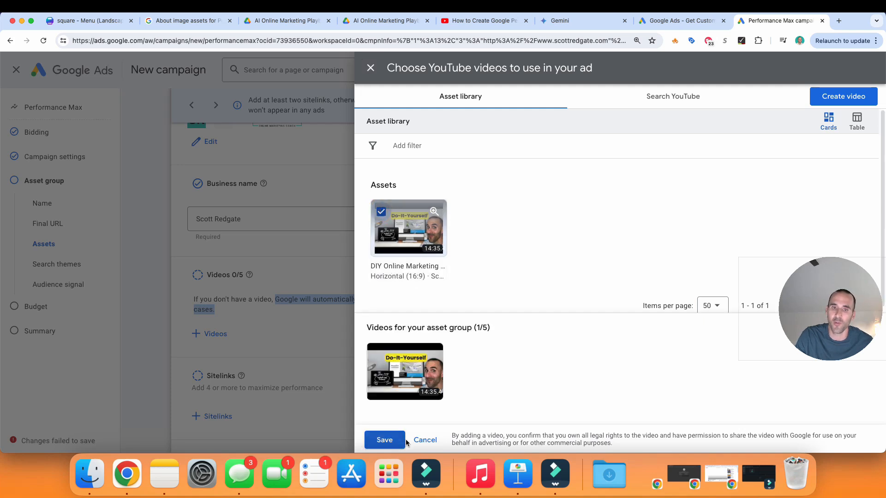
pyautogui.click(385, 447)
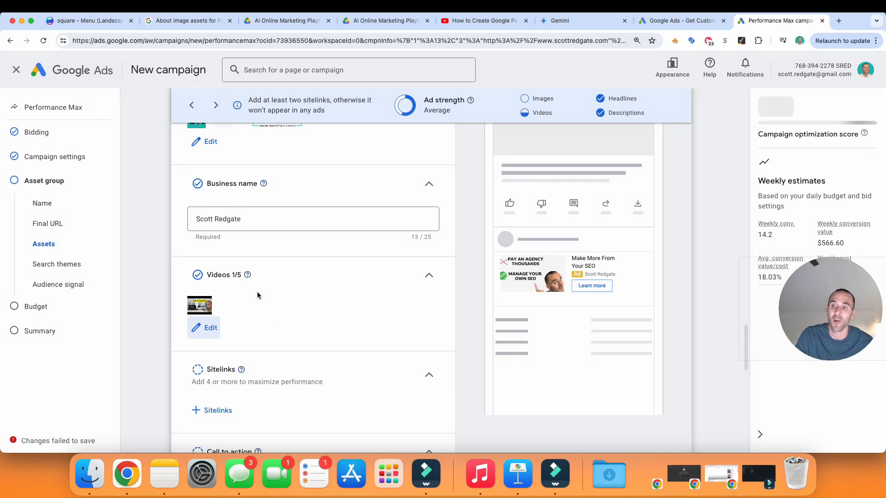
pyautogui.moveTo(823, 310); pyautogui.dragTo(821, 386)
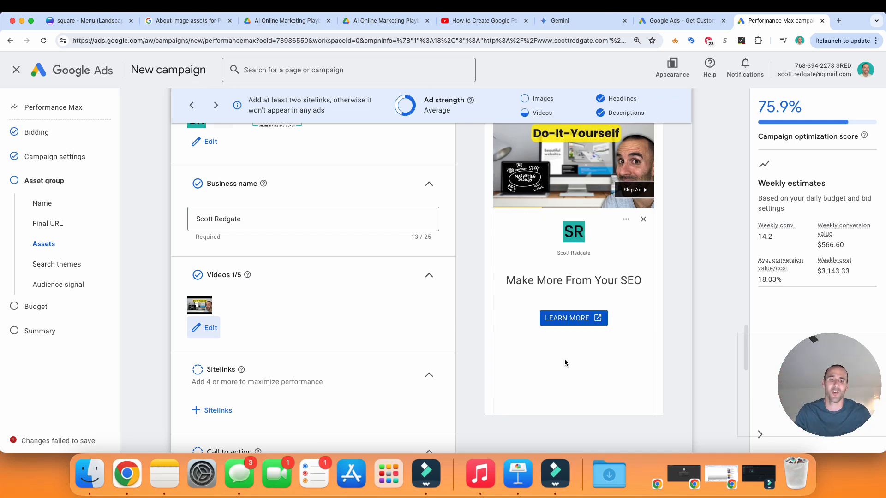
# - Examine the text, description line and final URL fields of the suggested Free Guide sitelink, and leave without adding any sitelinks
pyautogui.scroll(-2, 564, 362)
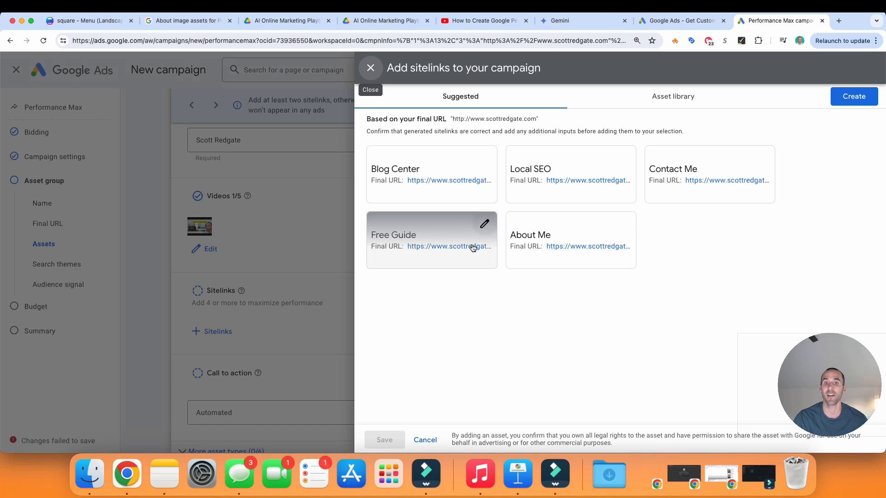
pyautogui.click(483, 225)
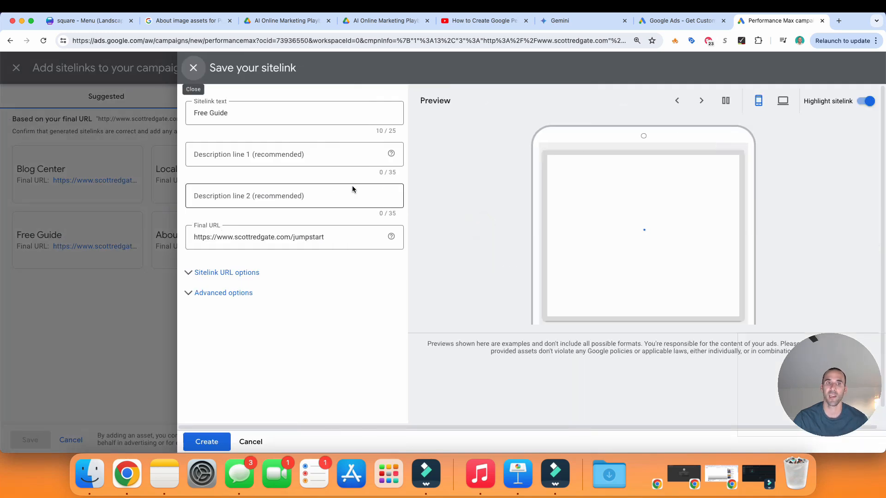
pyautogui.tripleClick(249, 115)
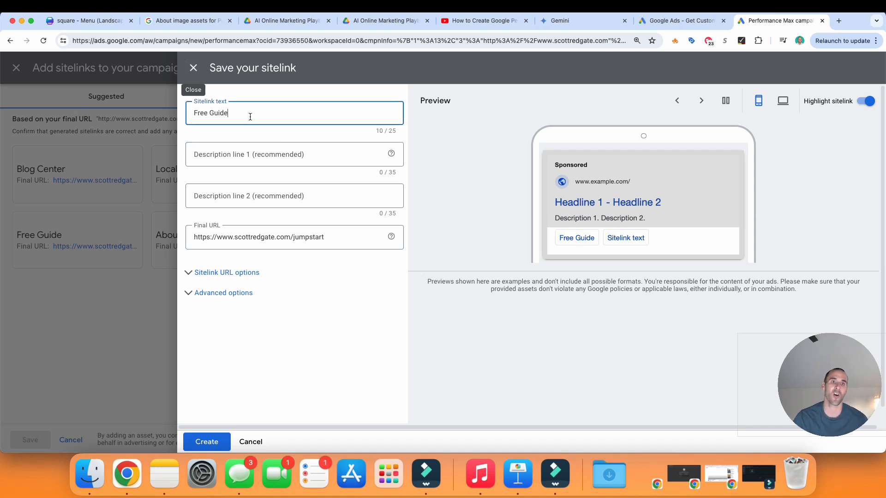
pyautogui.moveTo(214, 237); pyautogui.dragTo(327, 238)
pyautogui.click(275, 154)
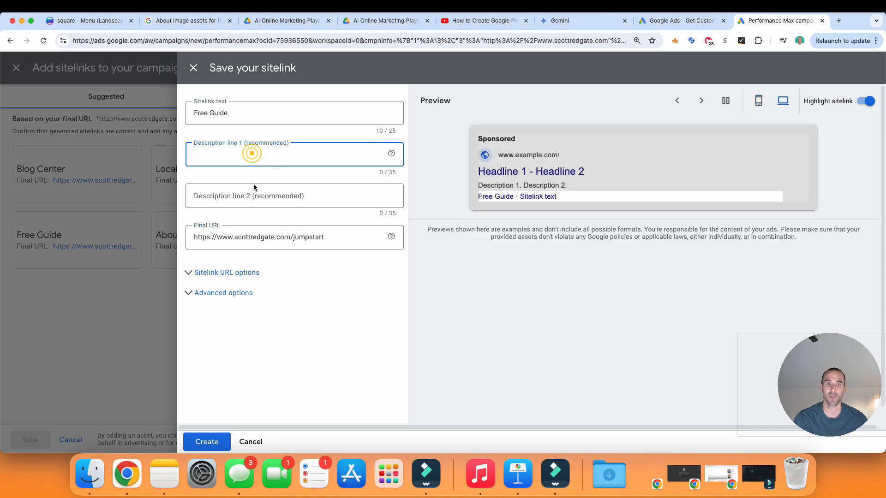
pyautogui.click(251, 198)
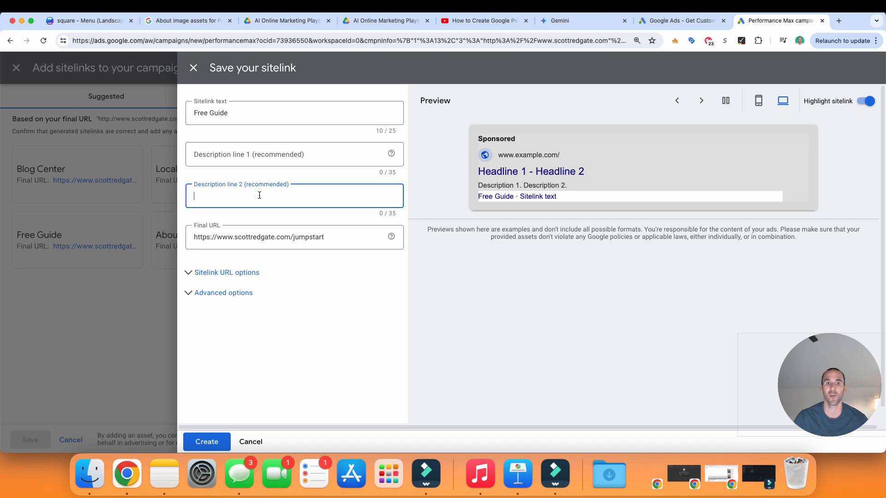
pyautogui.click(194, 70)
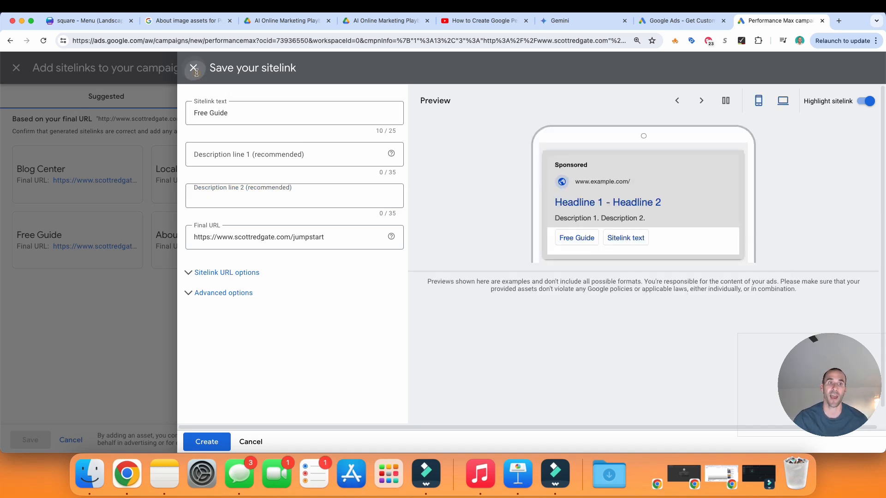
pyautogui.click(371, 68)
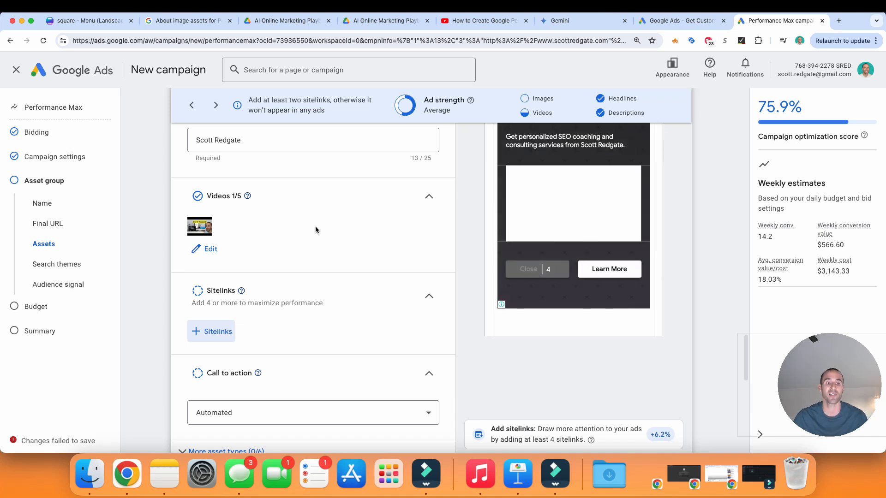
# - Set the asset group's call to action to Learn more
pyautogui.scroll(-3, 290, 212)
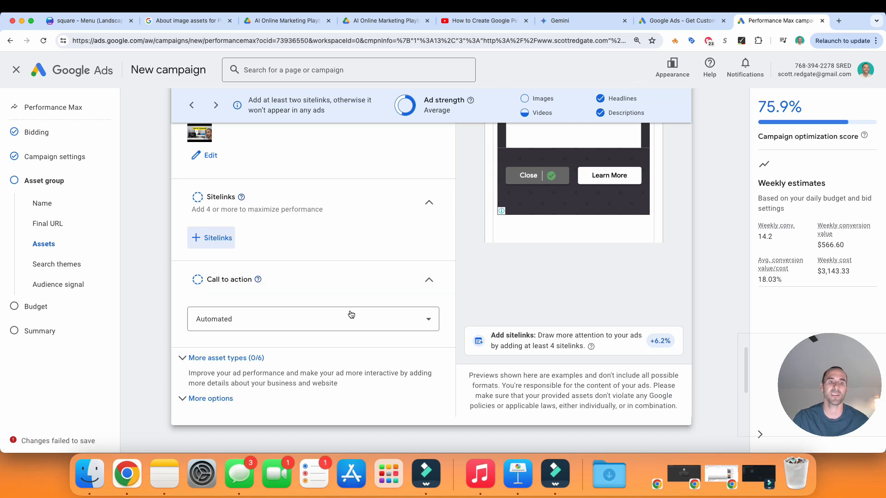
pyautogui.click(256, 327)
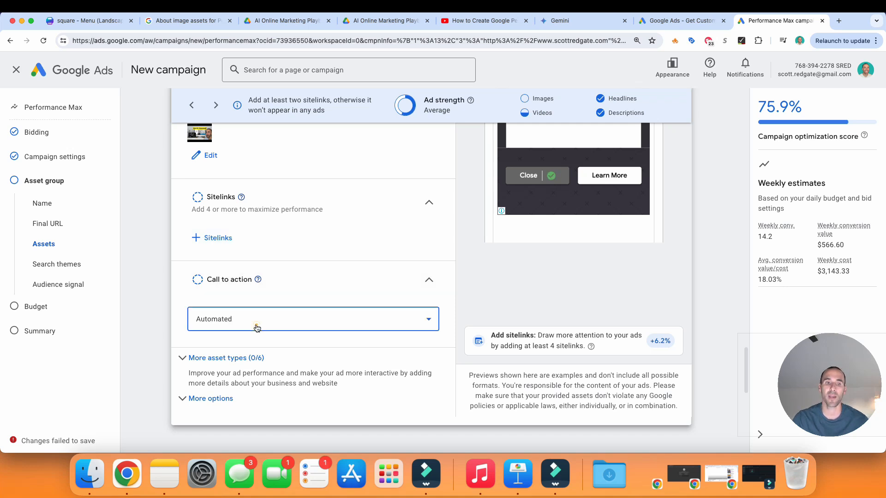
pyautogui.scroll(-2, 282, 178)
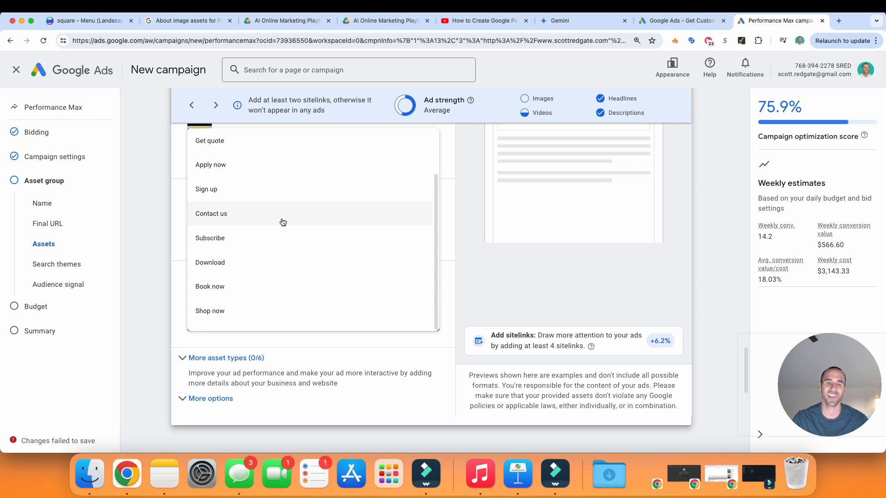
pyautogui.scroll(2, 286, 270)
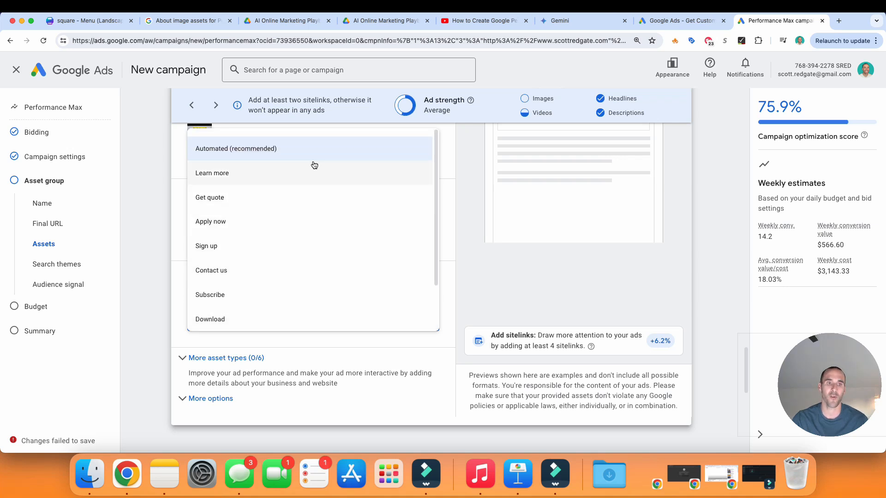
pyautogui.scroll(-2, 277, 193)
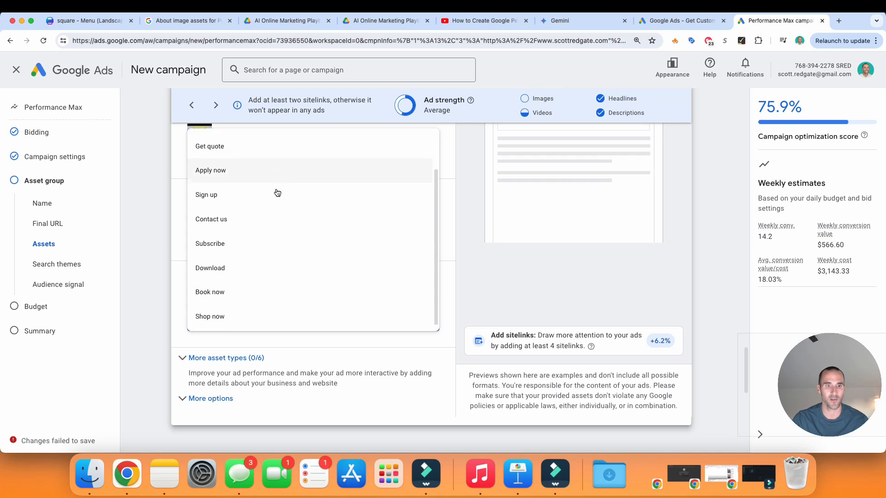
pyautogui.scroll(2, 277, 192)
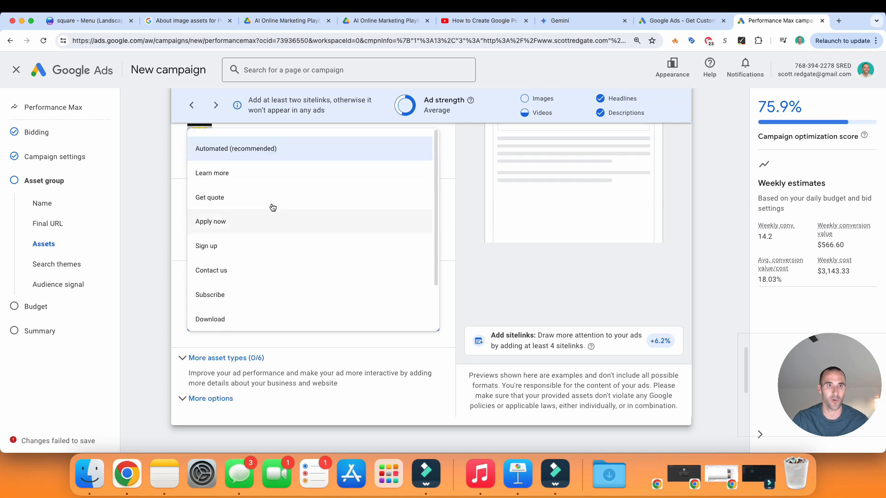
pyautogui.click(265, 177)
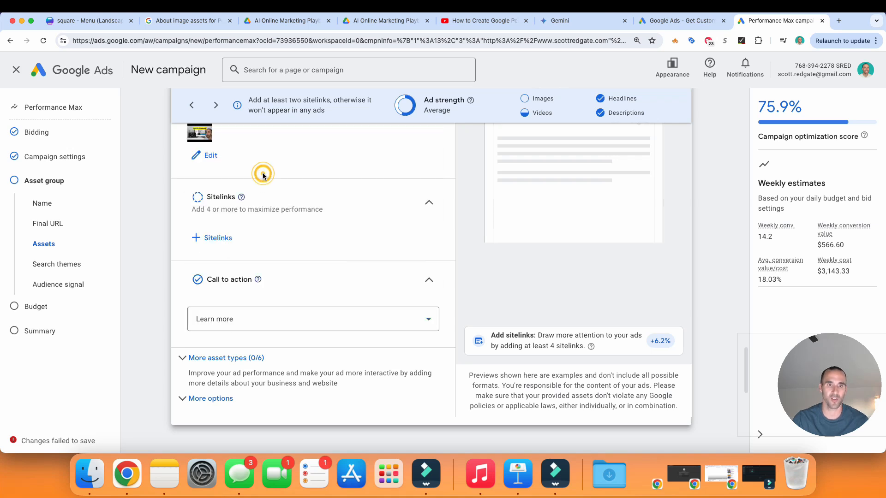
# - Set the call to action back to the recommended Automated option
pyautogui.click(268, 317)
pyautogui.scroll(-2, 287, 282)
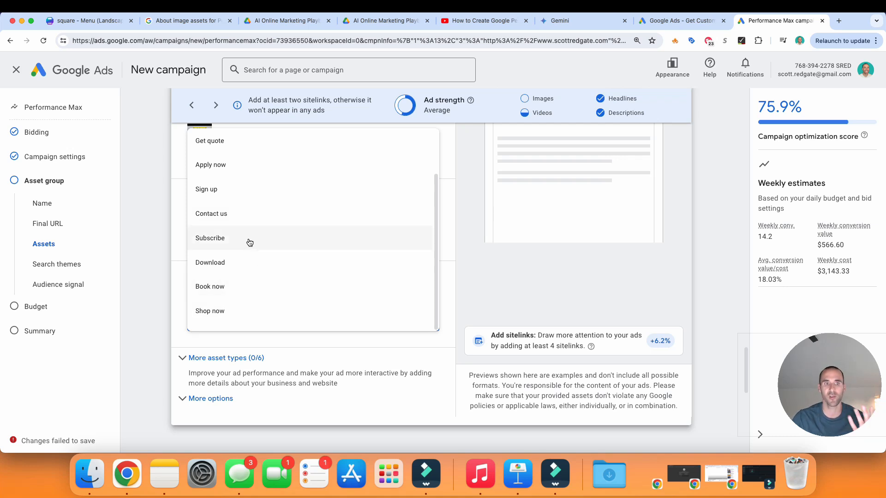
pyautogui.scroll(2, 250, 243)
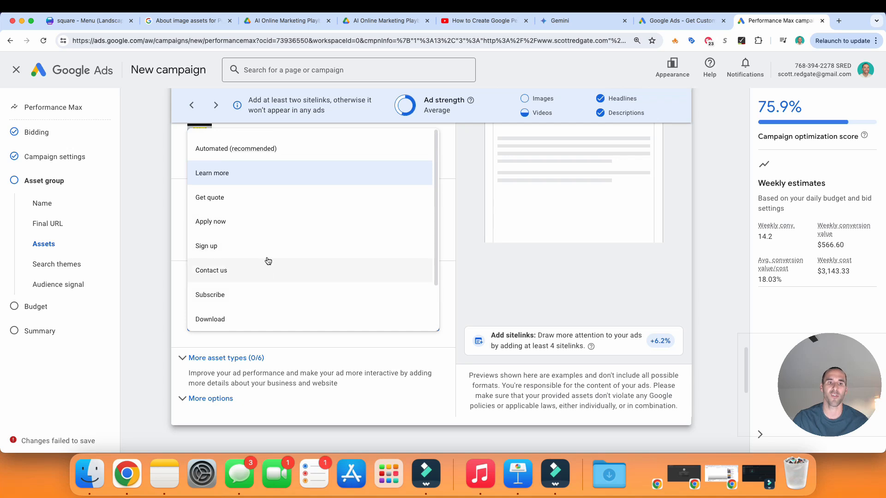
pyautogui.press('Escape')
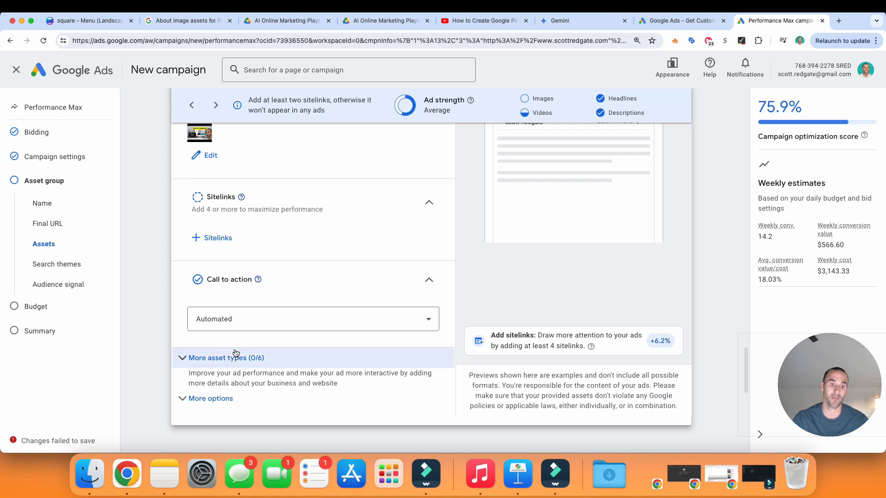
# - Expand the additional asset types and look through promotions, prices, calls, callouts, structured snippets and lead forms
pyautogui.scroll(-2, 231, 323)
pyautogui.click(227, 318)
pyautogui.scroll(-2, 296, 300)
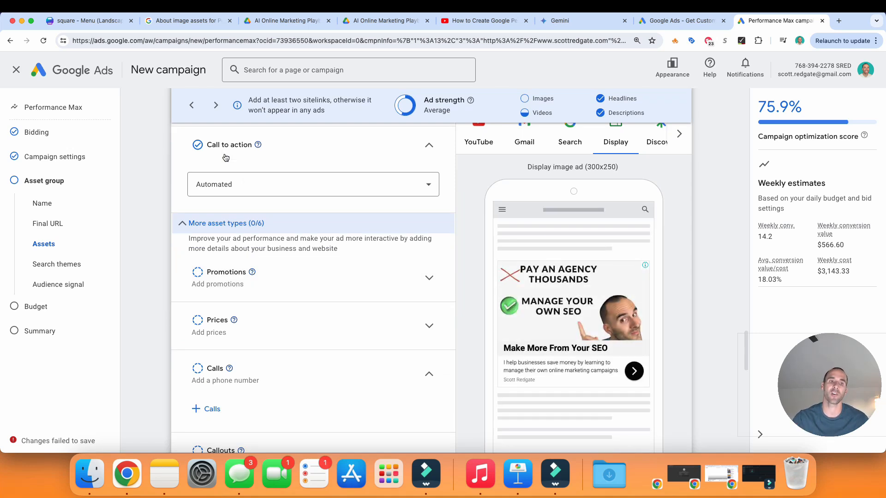
pyautogui.scroll(-1, 257, 225)
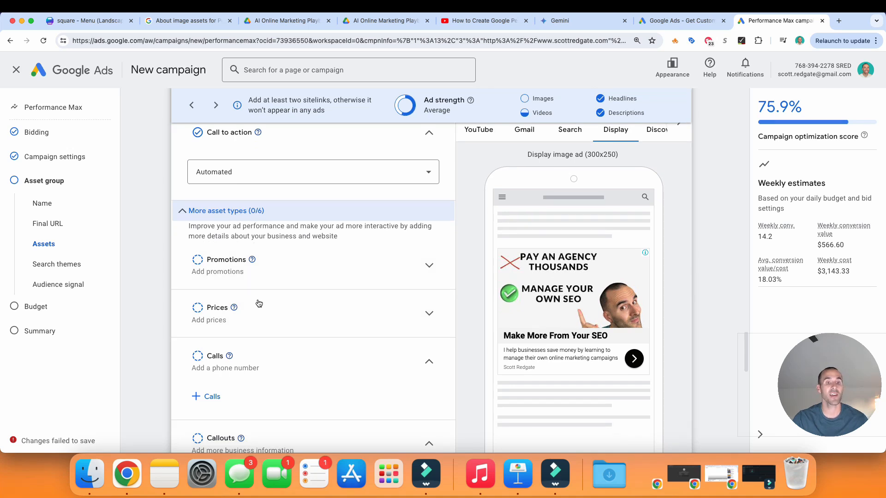
pyautogui.scroll(-3, 303, 315)
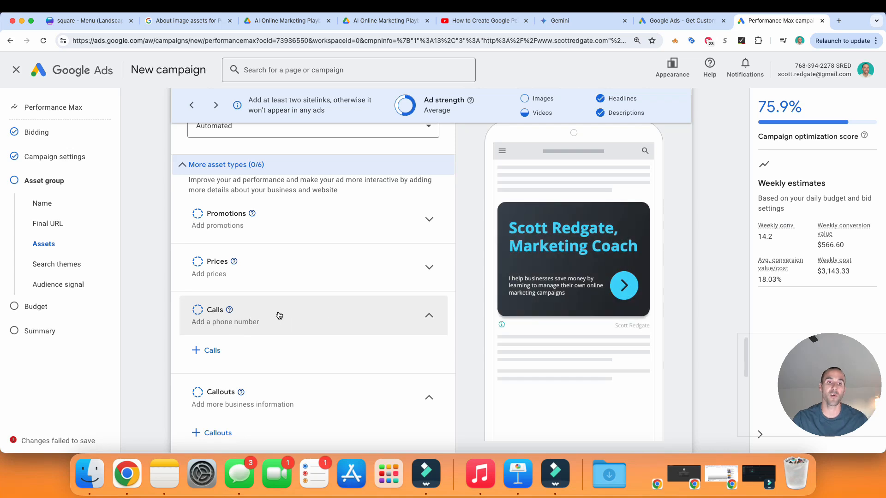
pyautogui.scroll(-3, 272, 312)
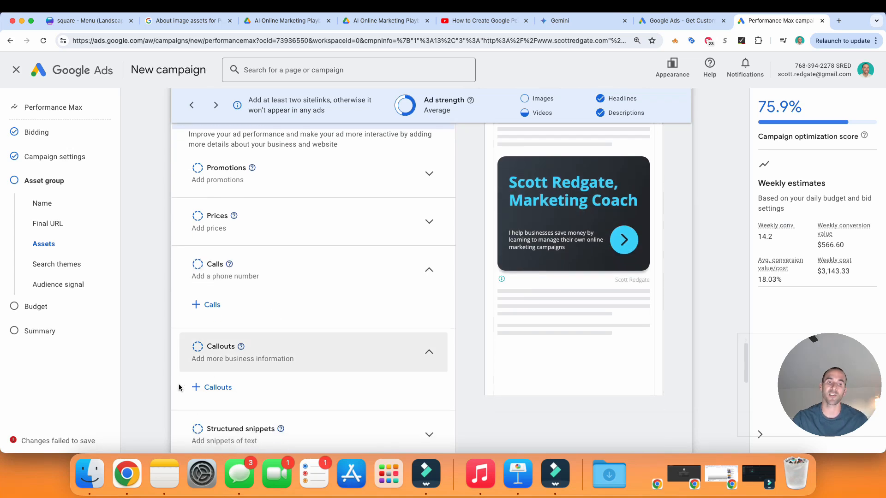
pyautogui.scroll(-3, 309, 312)
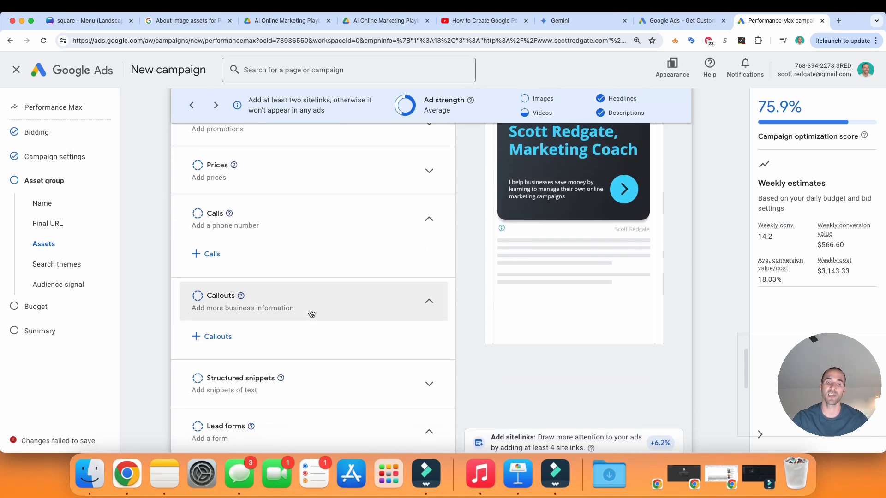
pyautogui.scroll(-3, 275, 337)
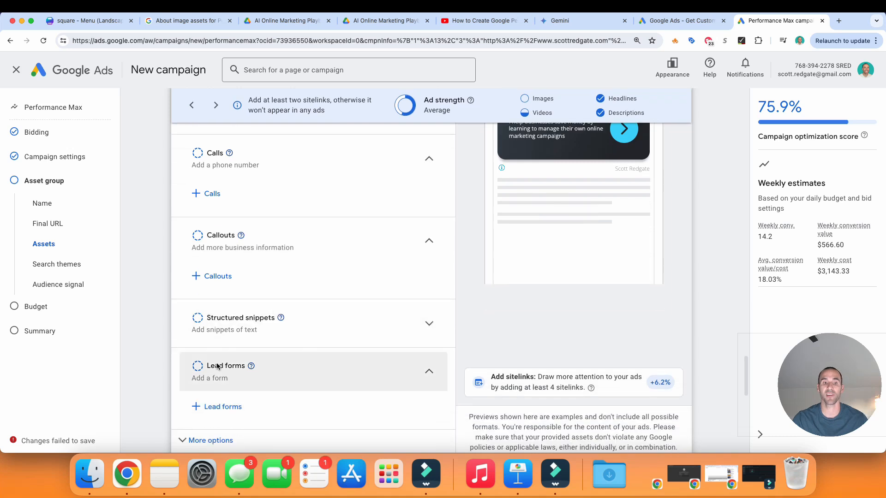
pyautogui.scroll(15, 220, 371)
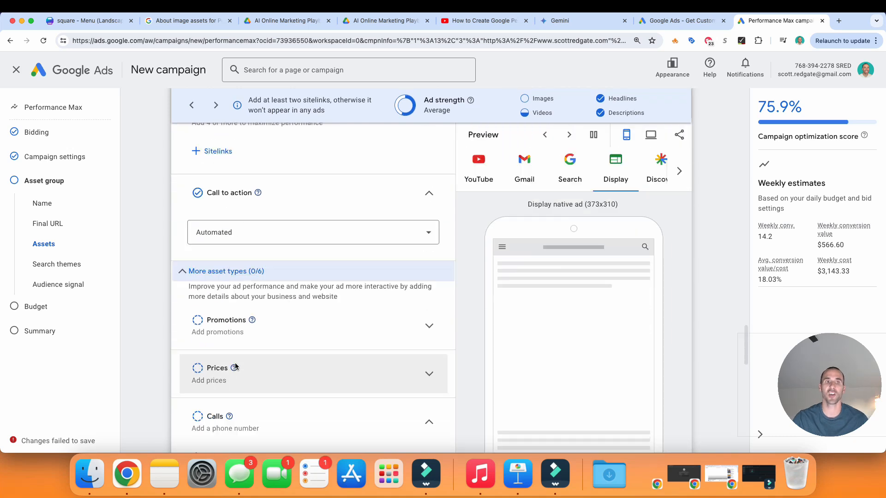
pyautogui.scroll(-15, 338, 320)
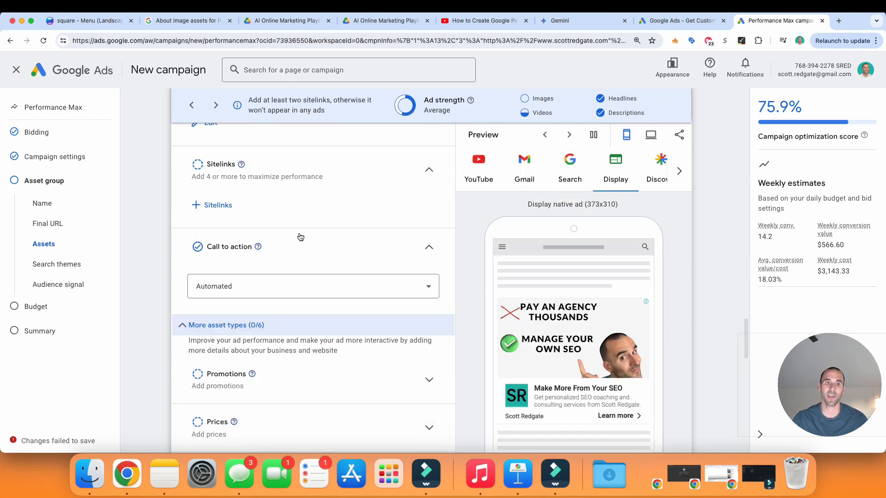
pyautogui.scroll(-4, 323, 385)
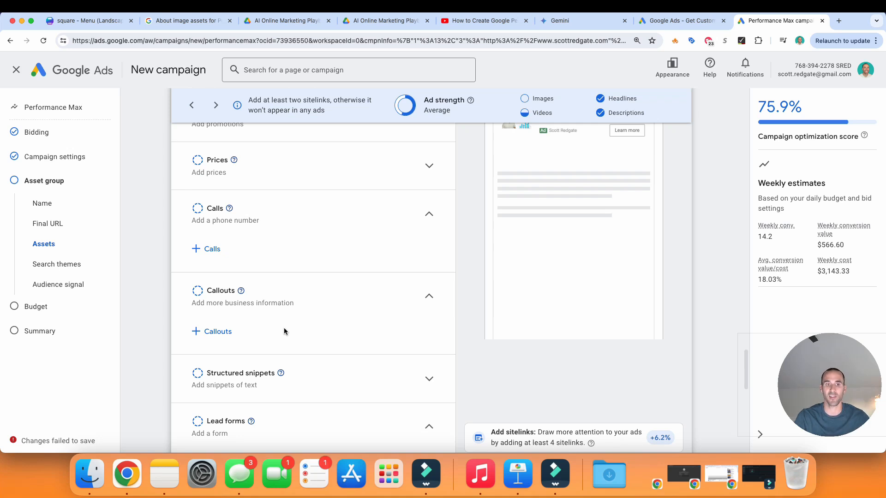
# - Draft two campaign callouts, "Top Rated SEO Coach" and "Technical SEO Specialist", and discard them without saving
pyautogui.click(219, 342)
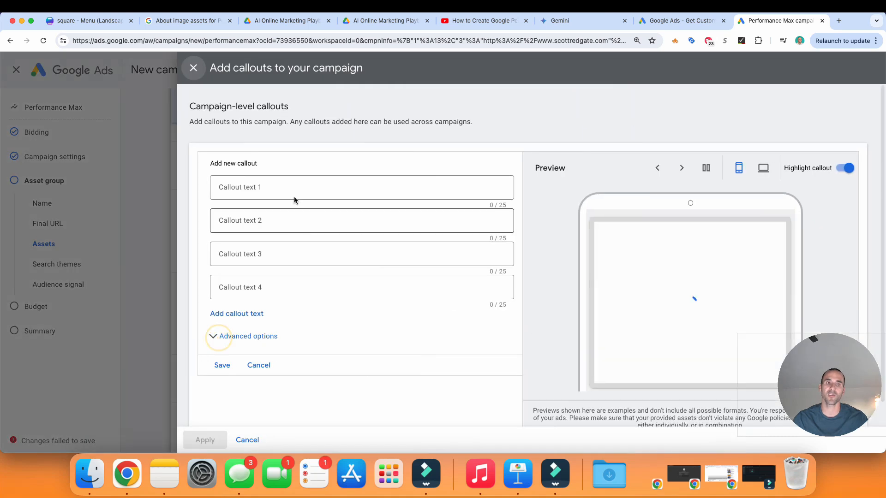
pyautogui.click(297, 184)
pyautogui.write('Top Rated')
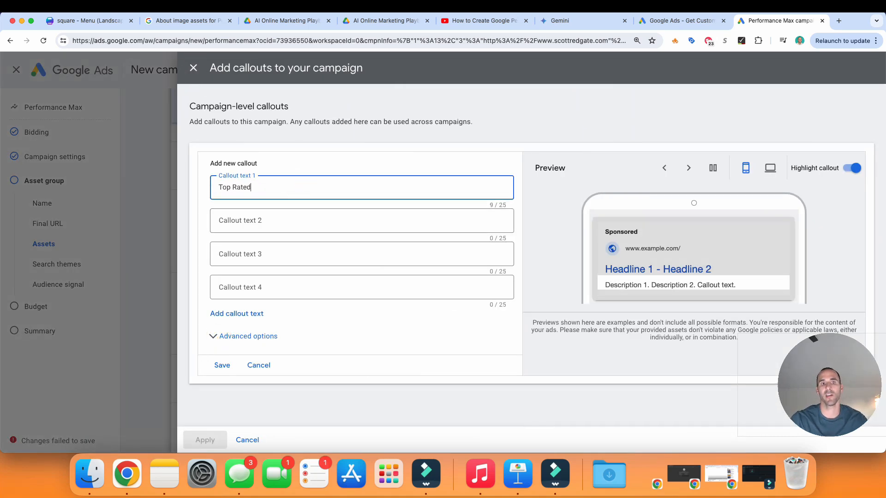
pyautogui.write(' SEO Coach')
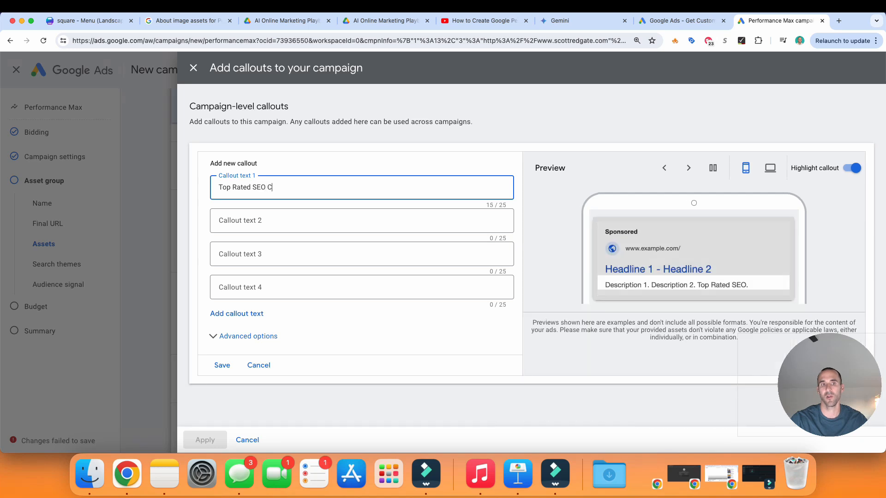
pyautogui.press('Tab')
pyautogui.write('Tec')
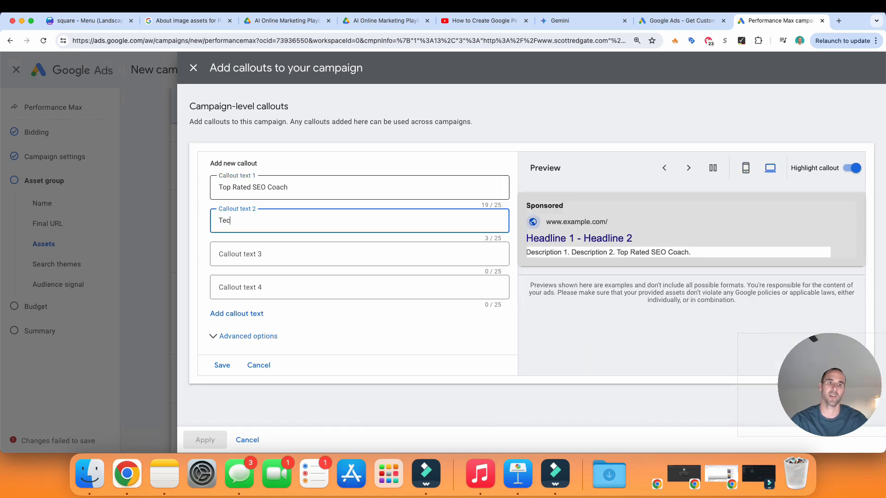
pyautogui.write('hnical SEO Specialist')
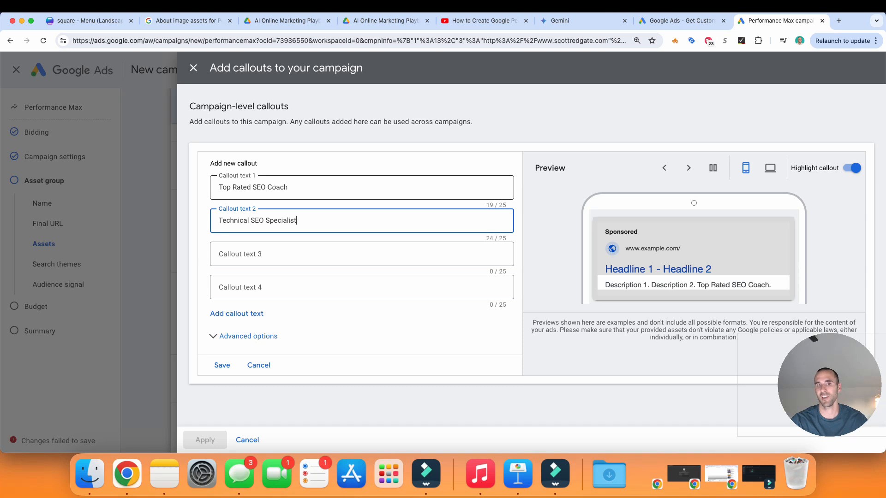
pyautogui.press('Tab')
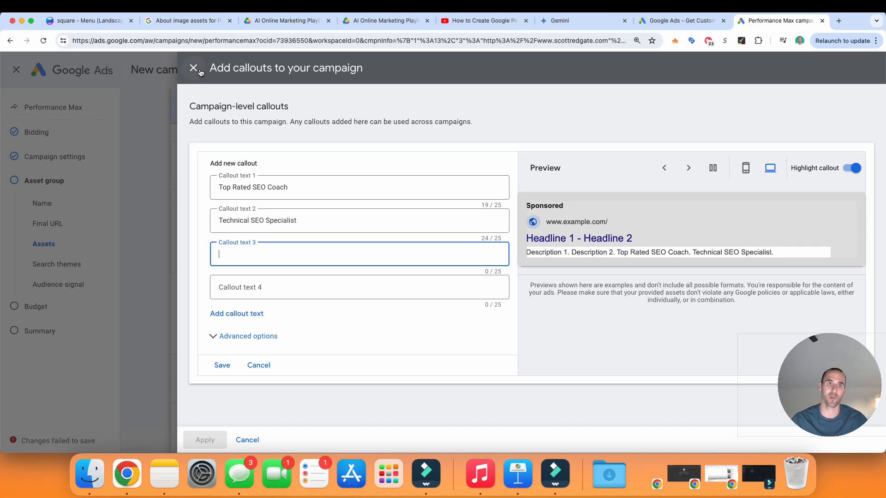
pyautogui.click(259, 365)
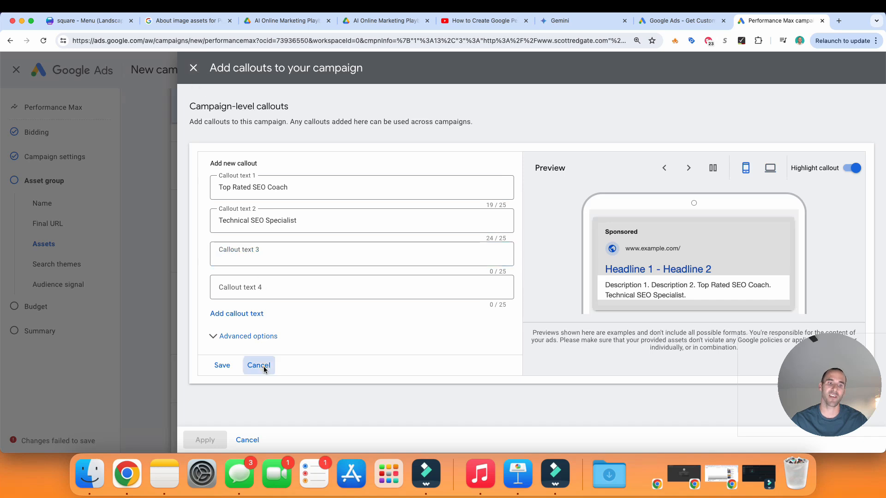
pyautogui.click(190, 72)
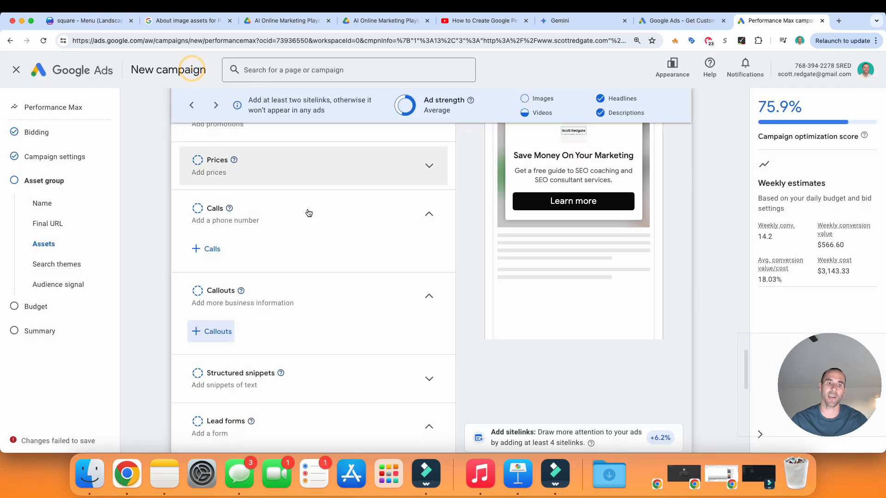
# - Set the first part of the asset group's display path to "seo-coach"
pyautogui.scroll(-1, 304, 331)
pyautogui.scroll(-4, 402, 251)
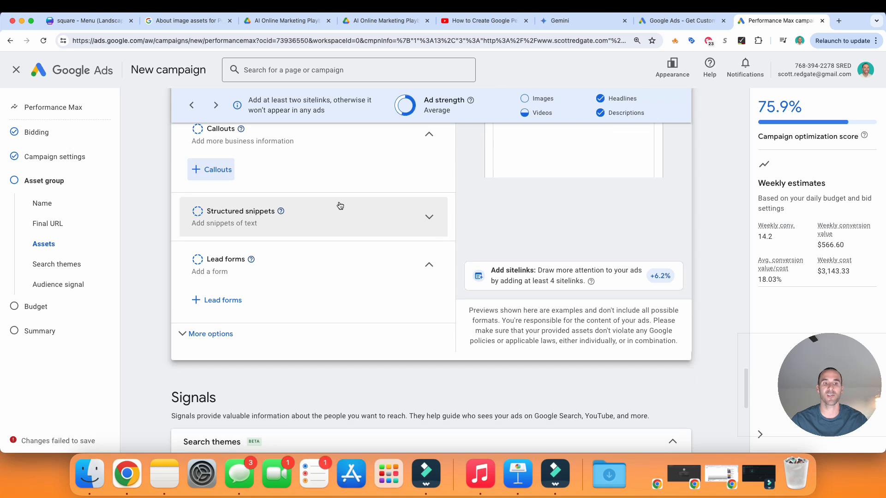
pyautogui.scroll(-2, 332, 209)
pyautogui.click(201, 282)
pyautogui.scroll(-2, 277, 249)
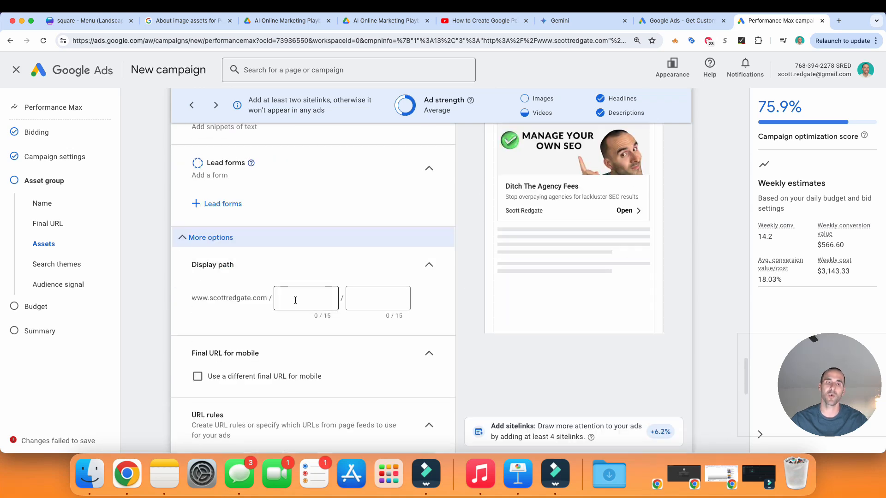
pyautogui.moveTo(191, 298); pyautogui.dragTo(266, 296)
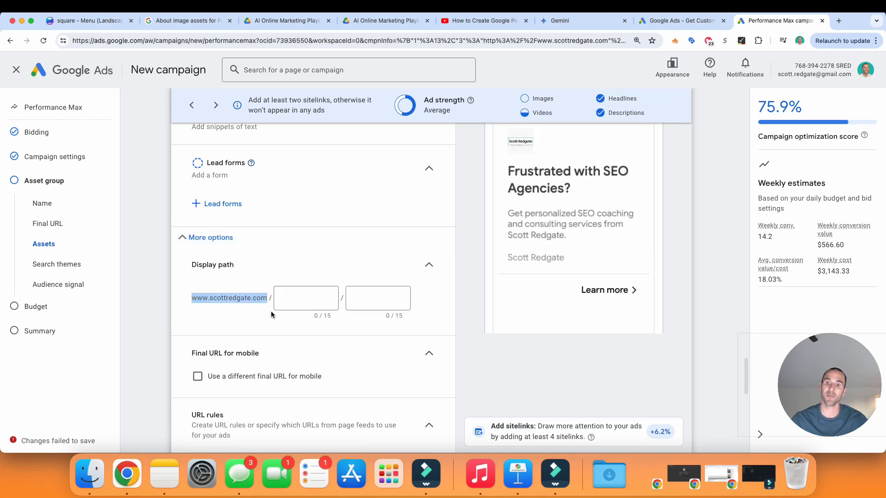
pyautogui.scroll(3, 618, 328)
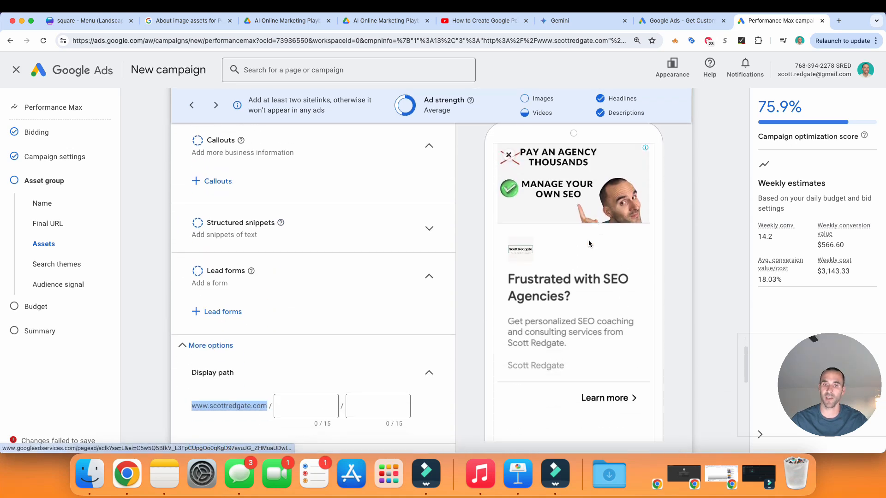
pyautogui.click(298, 404)
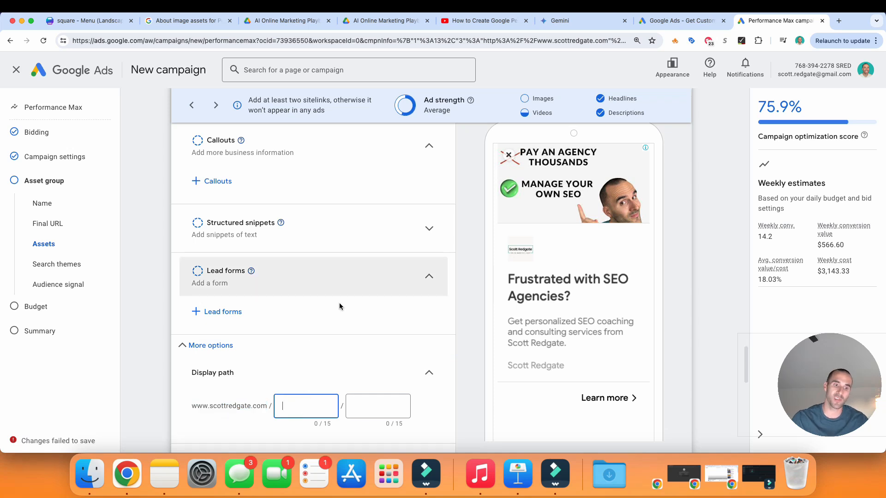
pyautogui.moveTo(207, 407); pyautogui.dragTo(237, 406)
pyautogui.click(307, 408)
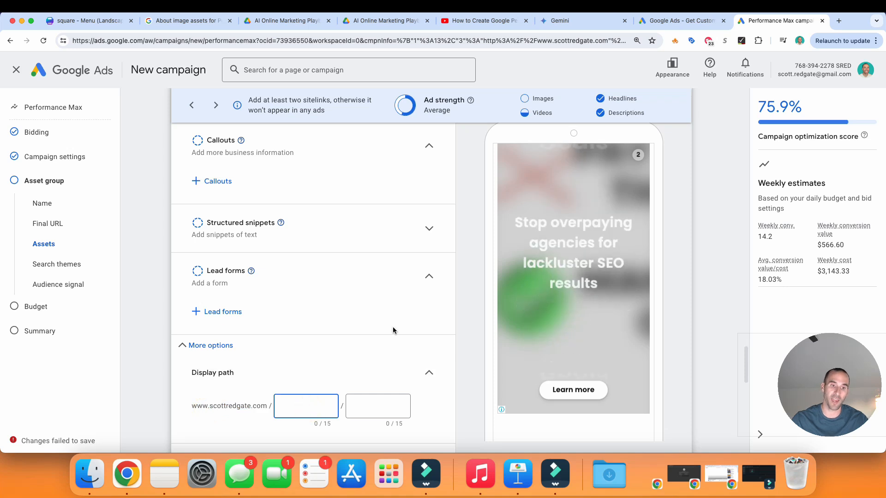
pyautogui.write('seo')
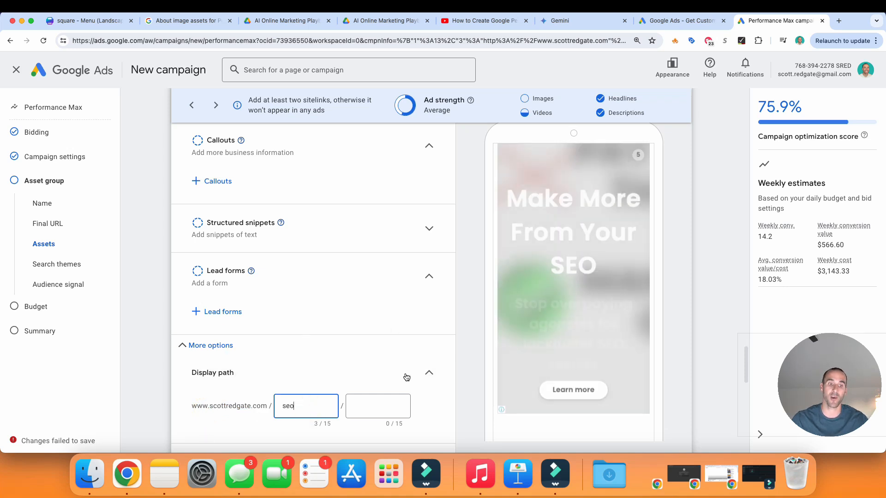
pyautogui.write('-coach')
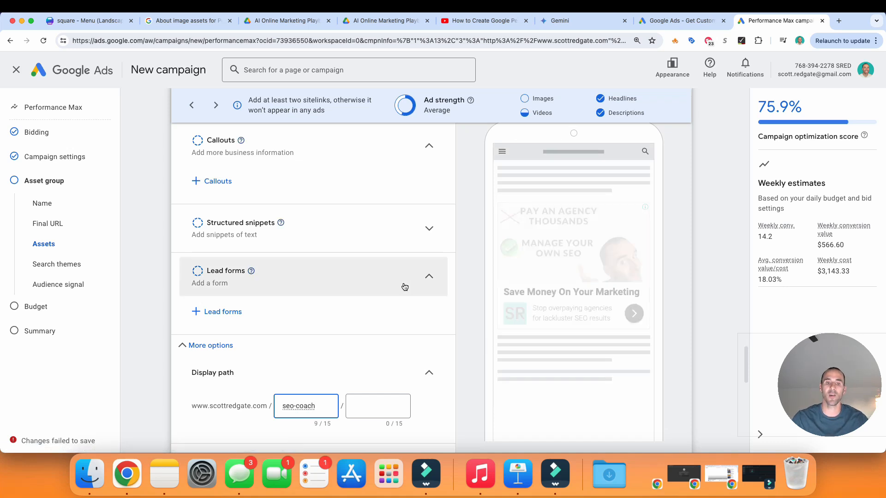
pyautogui.moveTo(184, 410); pyautogui.dragTo(335, 416)
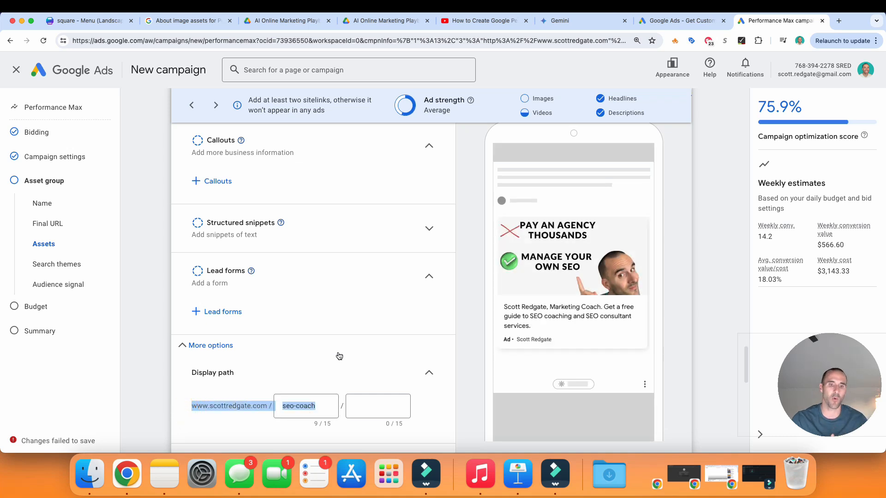
pyautogui.scroll(-1, 333, 290)
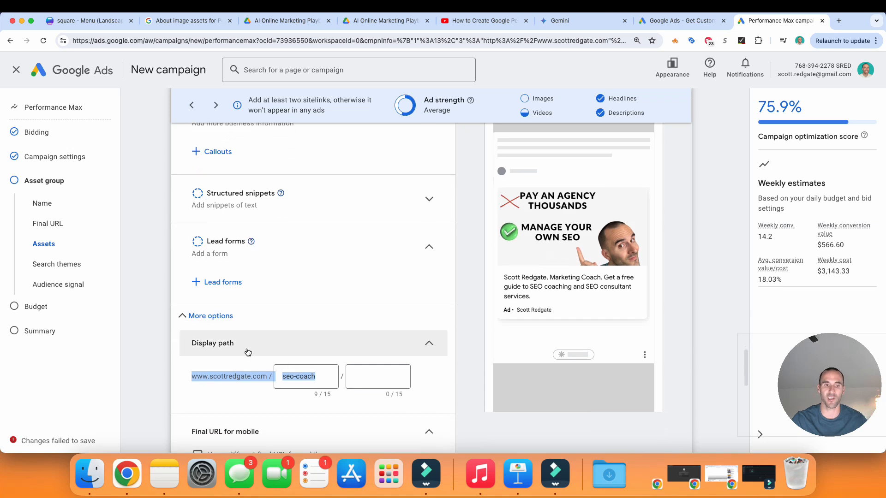
pyautogui.click(178, 320)
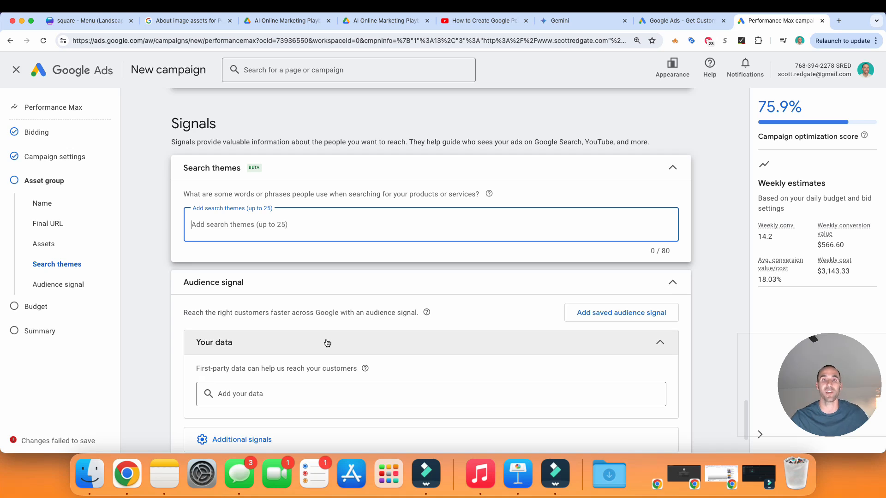
# - Add the search themes "seo coach", "seo consultant" and "search engine optimization coach" to the asset group's signals
pyautogui.scroll(-1, 238, 222)
pyautogui.scroll(-1, 238, 221)
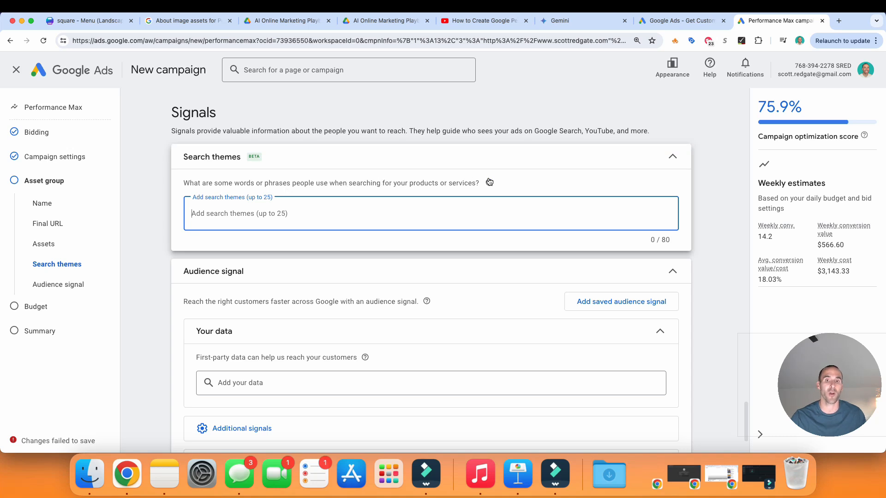
pyautogui.scroll(-1, 318, 215)
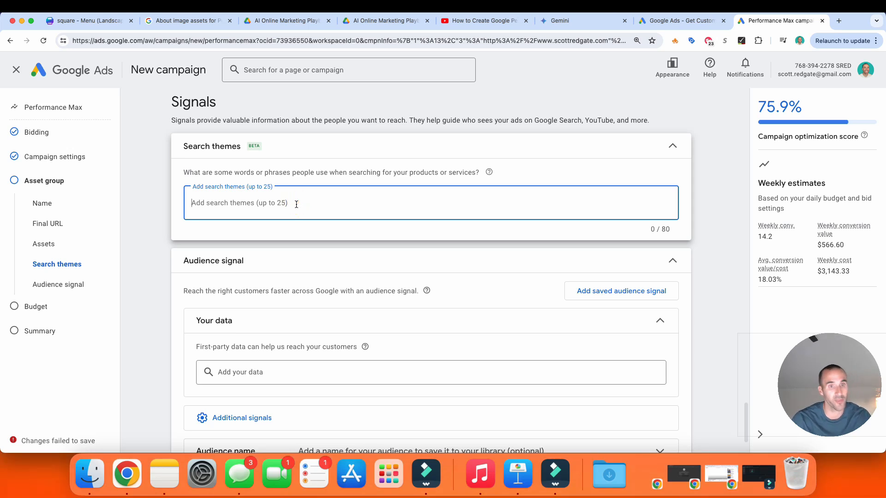
pyautogui.write('seo coach')
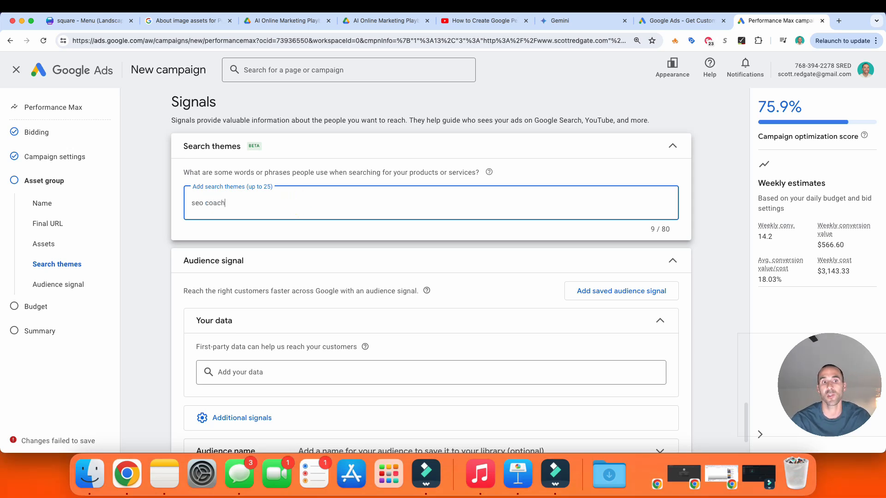
pyautogui.press('Return')
pyautogui.write('seo consultant')
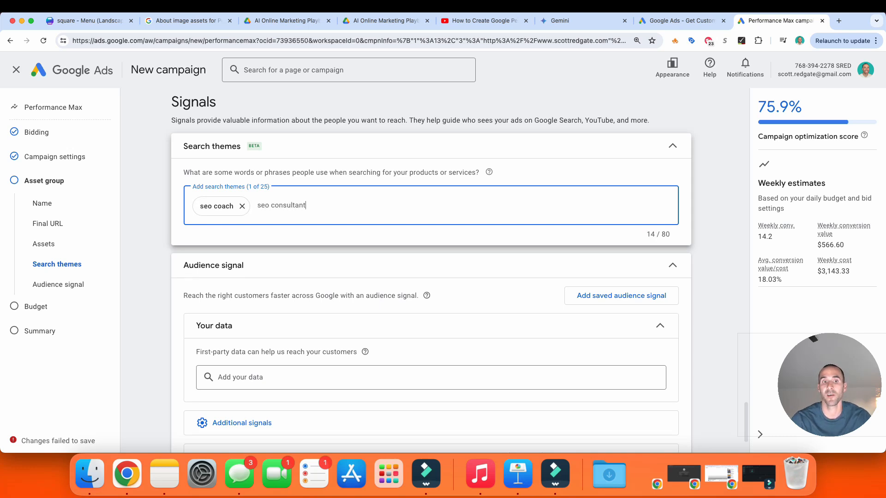
pyautogui.press('Return')
pyautogui.write('search engine optimization coach')
pyautogui.press('Return')
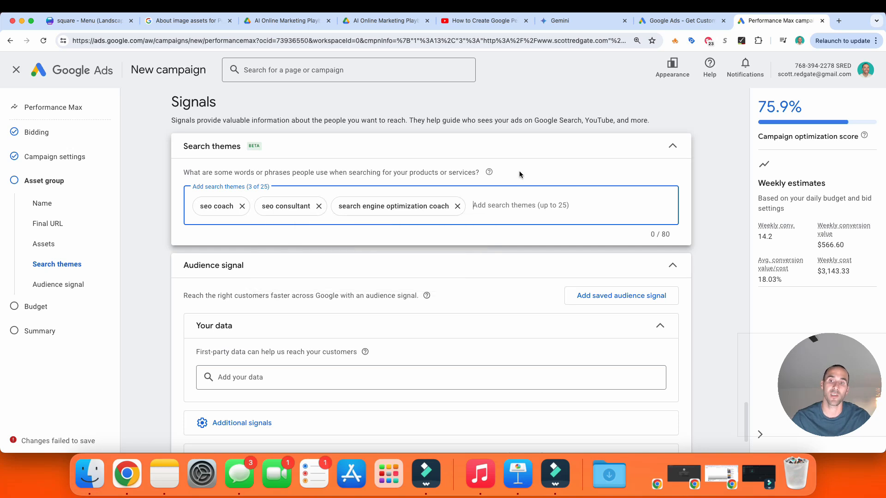
pyautogui.moveTo(489, 172)
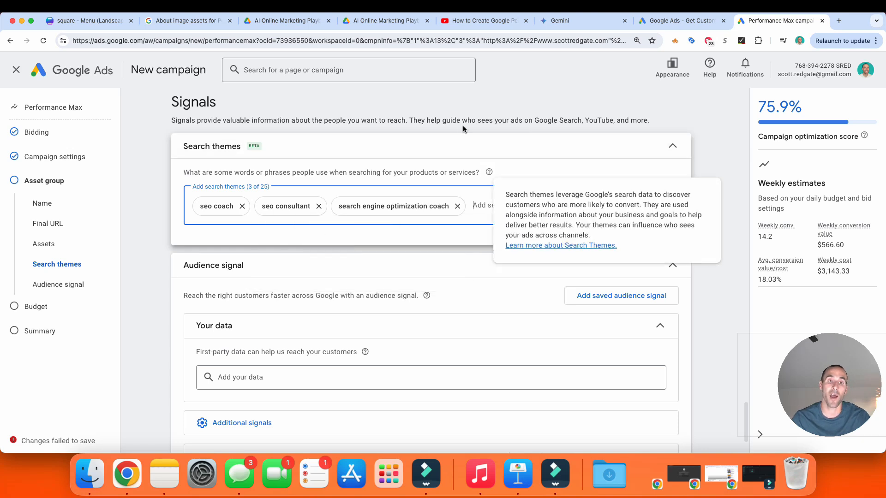
# - Add the website visitors segment "All Users of GA4" as first-party data in the audience signal
pyautogui.scroll(-1, 259, 231)
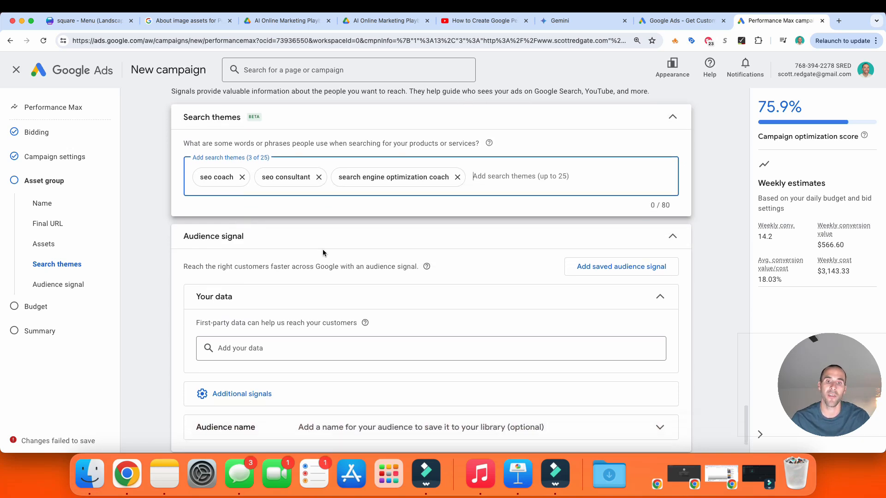
pyautogui.scroll(-1, 323, 249)
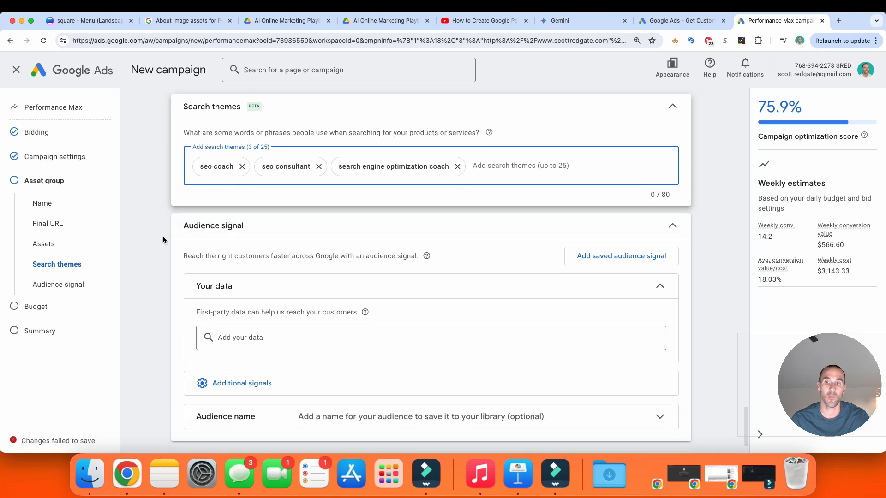
pyautogui.click(262, 338)
pyautogui.click(263, 340)
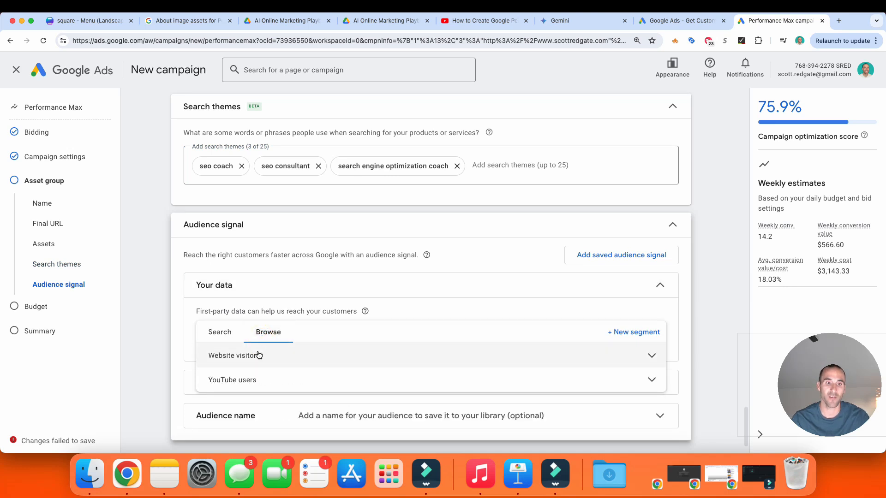
pyautogui.click(258, 355)
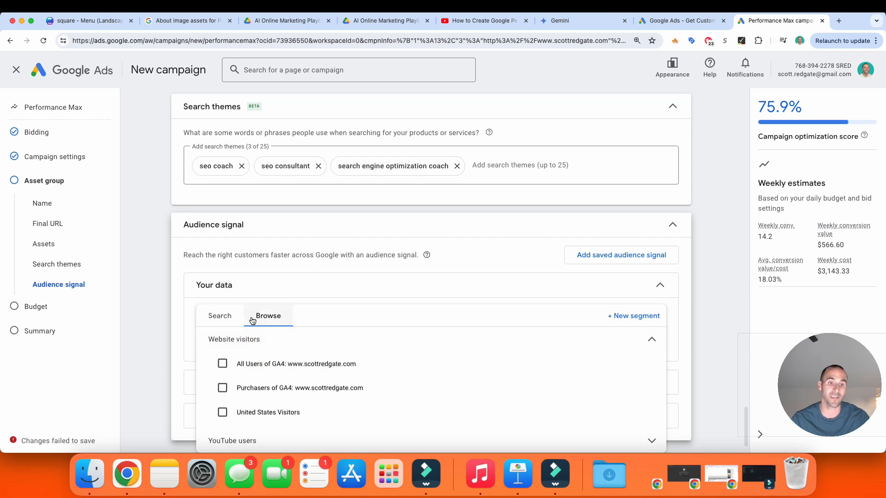
pyautogui.click(222, 364)
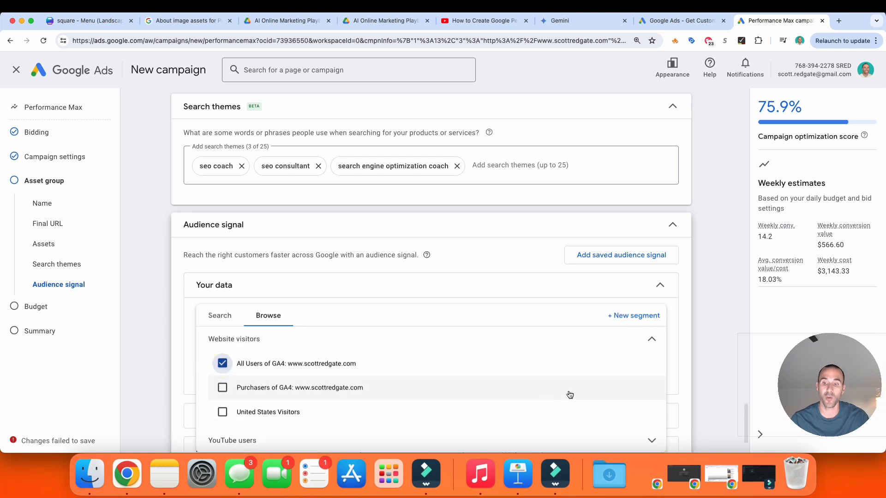
pyautogui.scroll(-3, 694, 371)
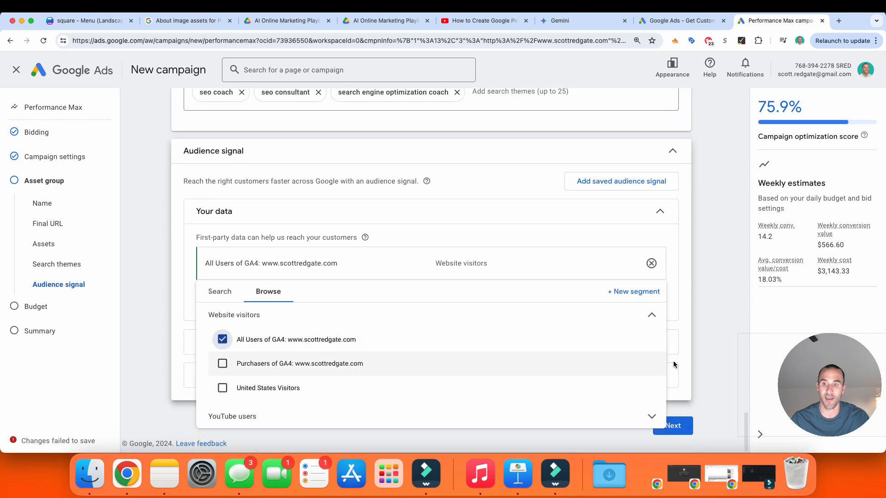
pyautogui.click(682, 331)
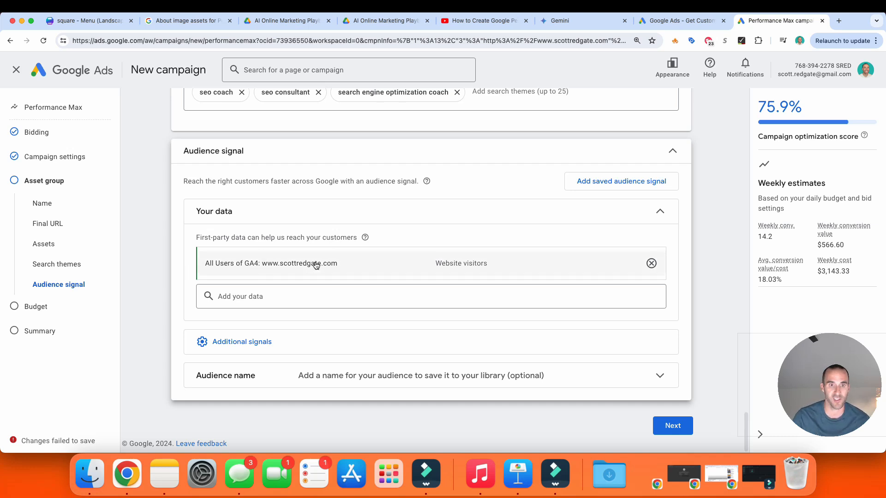
pyautogui.moveTo(316, 265)
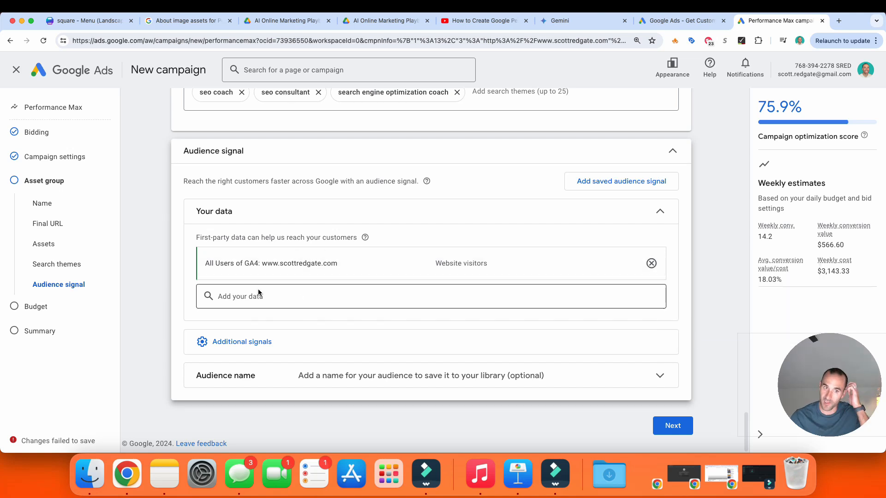
# - Add demographics to the audience signal and set the age range to 25 to 65+
pyautogui.scroll(3, 200, 190)
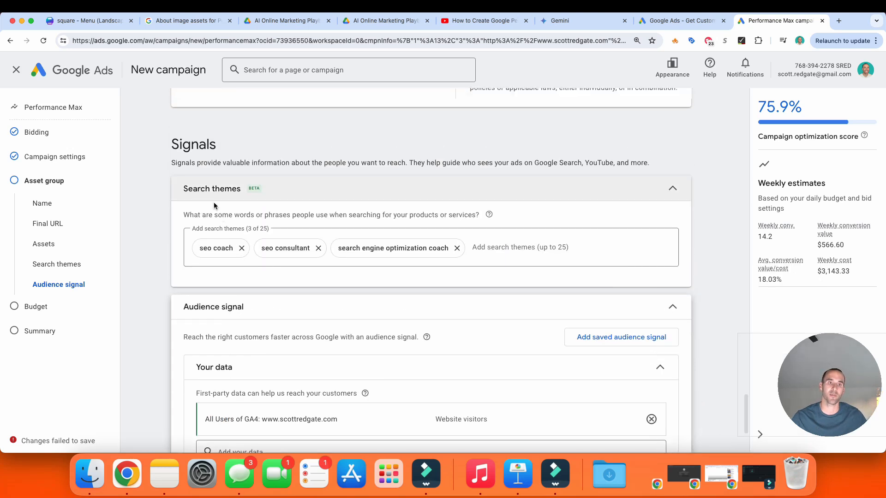
pyautogui.scroll(-3, 235, 229)
pyautogui.click(283, 350)
pyautogui.scroll(-2, 271, 280)
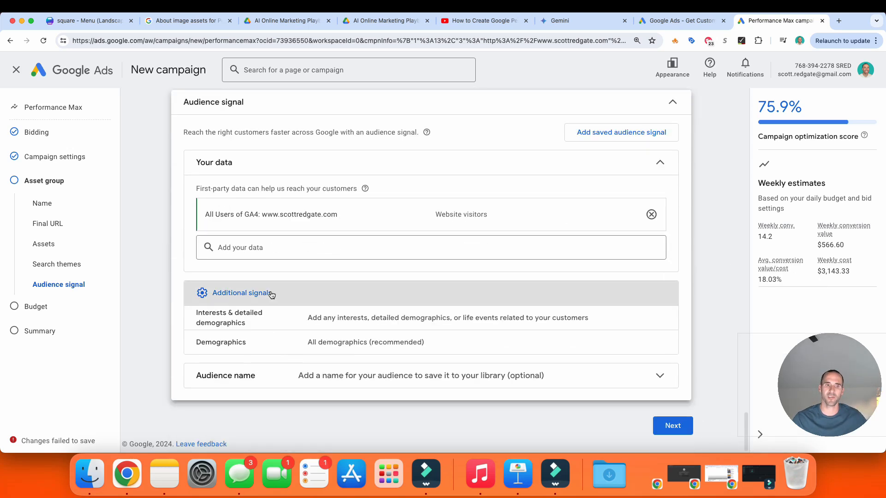
pyautogui.click(311, 351)
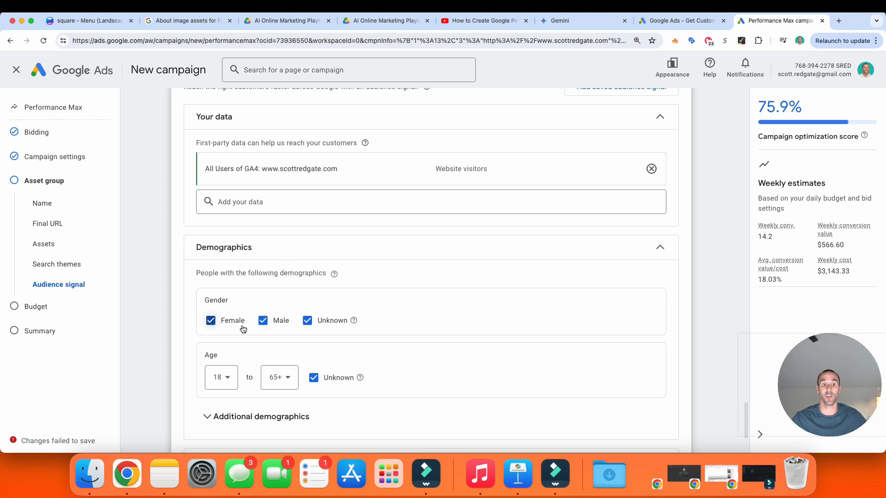
pyautogui.click(220, 385)
pyautogui.click(452, 352)
pyautogui.click(223, 382)
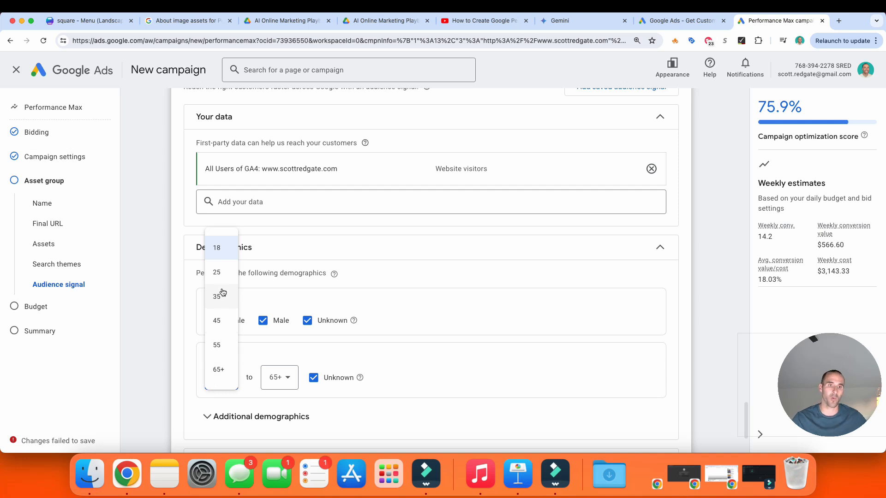
pyautogui.click(222, 274)
pyautogui.click(268, 378)
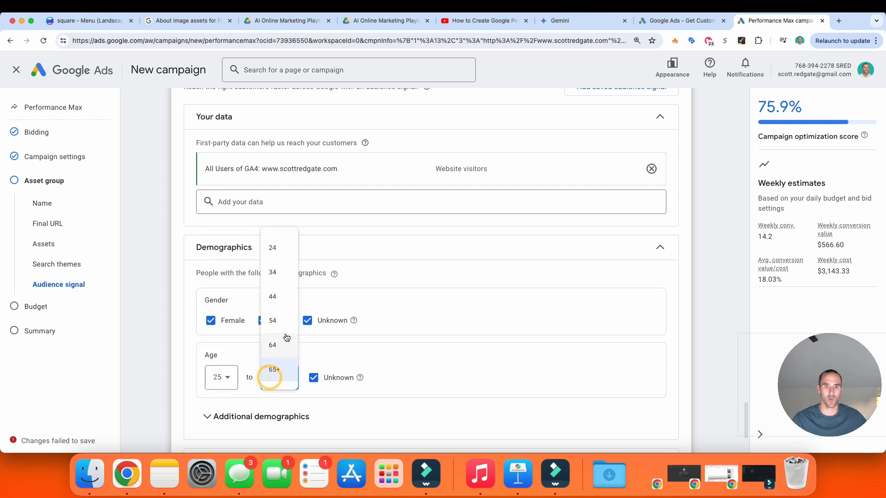
pyautogui.click(279, 375)
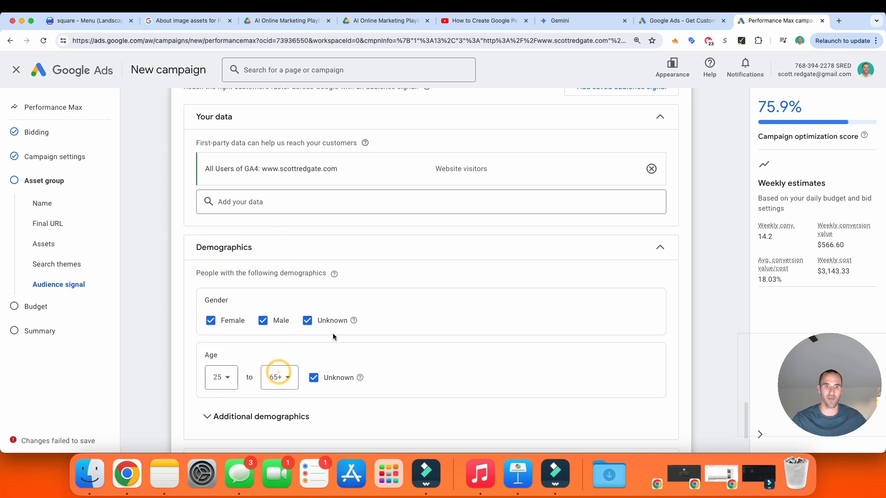
# - Name the audience "SEO Coach Audience"
pyautogui.scroll(-2, 298, 313)
pyautogui.scroll(-3, 298, 313)
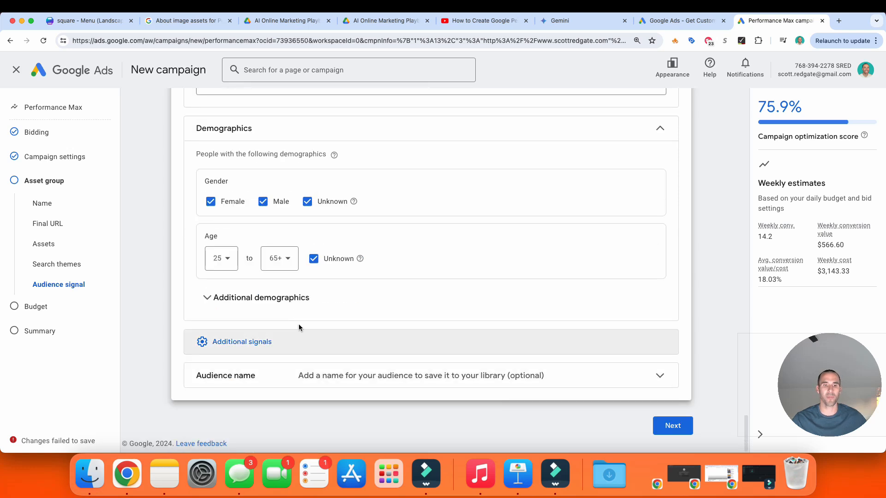
pyautogui.click(349, 376)
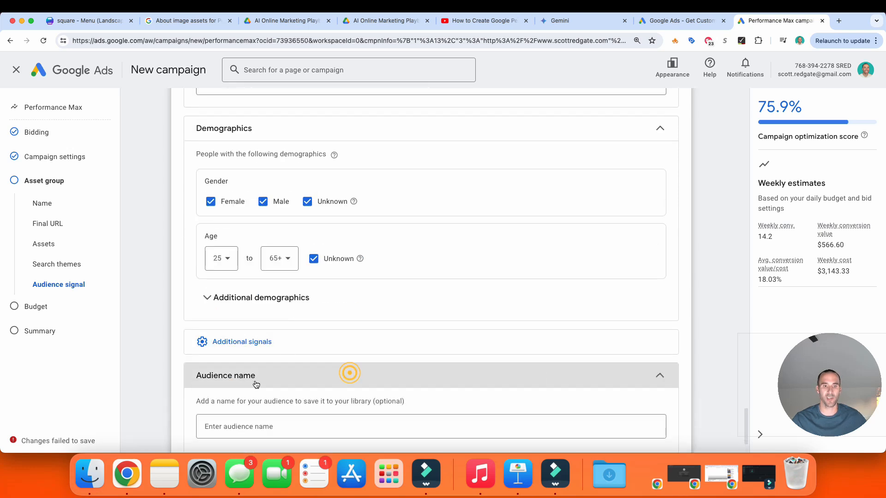
pyautogui.click(255, 373)
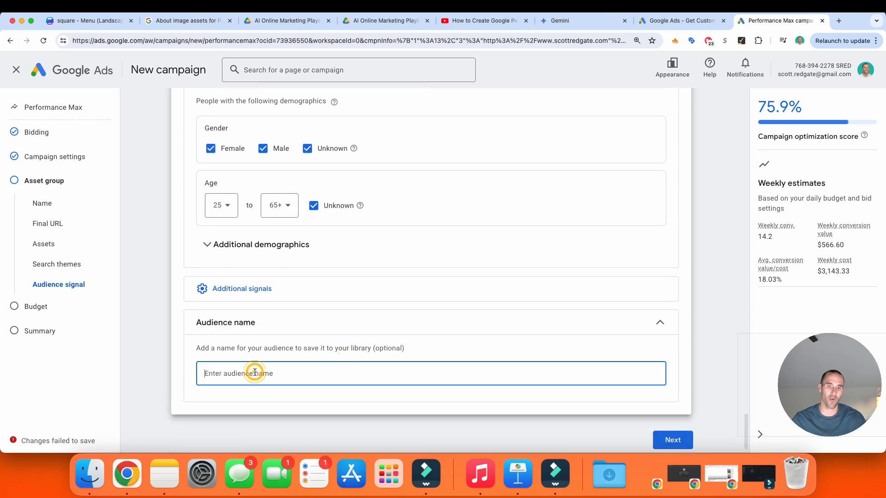
pyautogui.write('SEO Coach Audience')
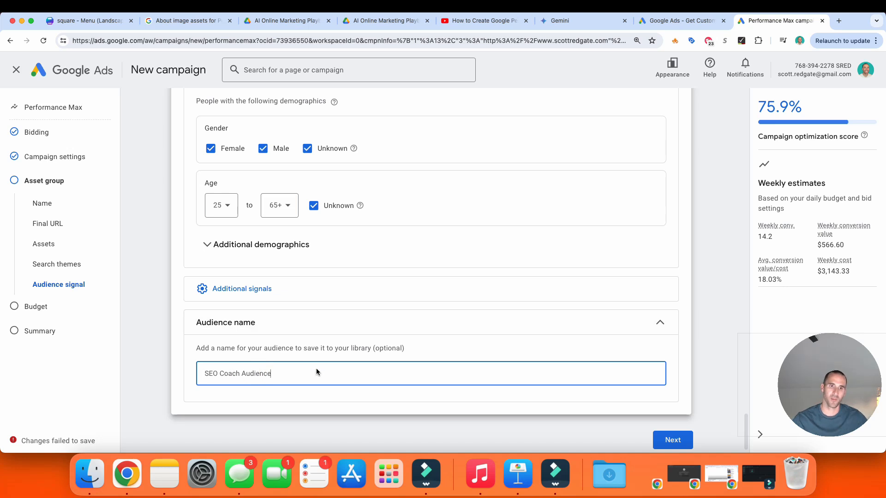
# - Continue from the completed audience signal to the campaign's budget settings and dismiss the draft-saving alert
pyautogui.scroll(8, 364, 426)
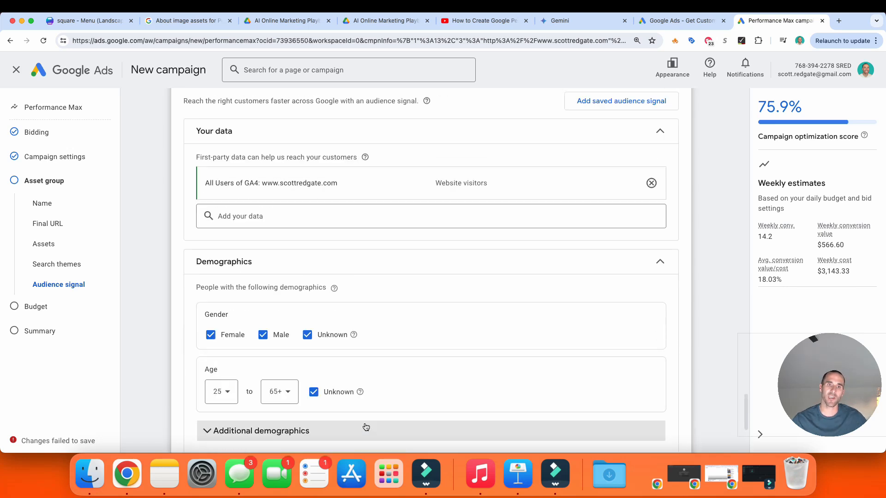
pyautogui.scroll(-3, 422, 370)
pyautogui.scroll(-5, 422, 370)
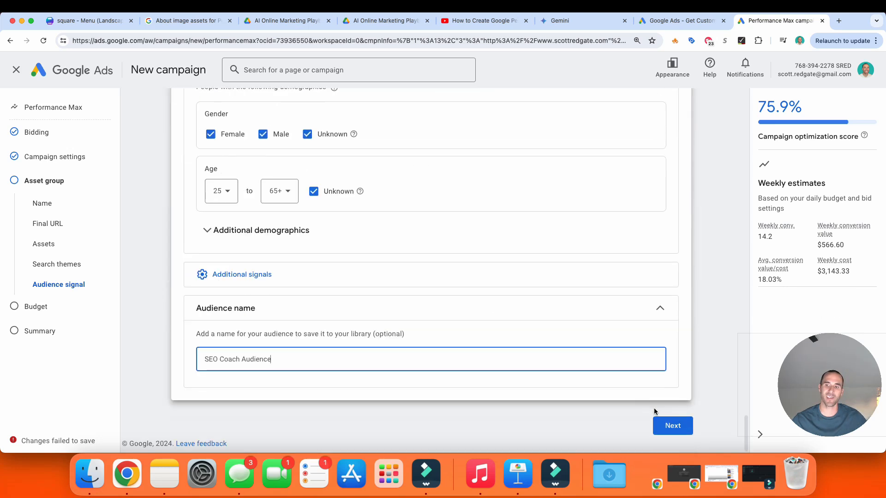
pyautogui.click(671, 425)
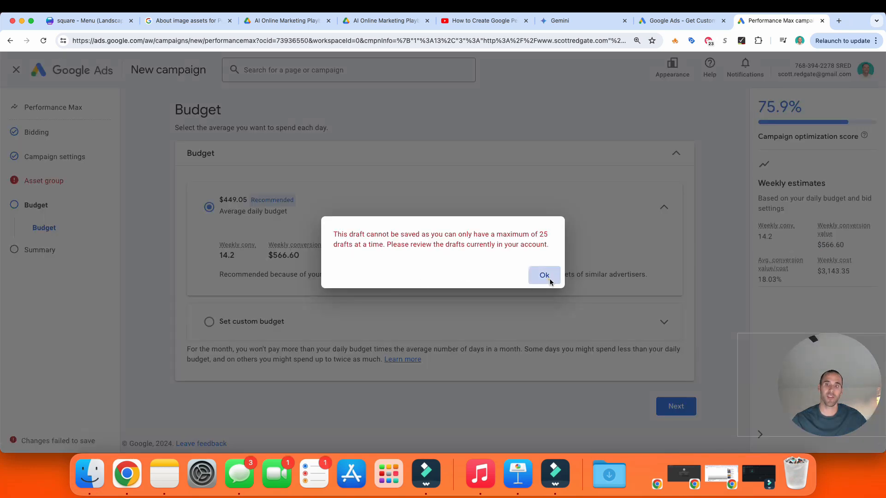
pyautogui.click(544, 275)
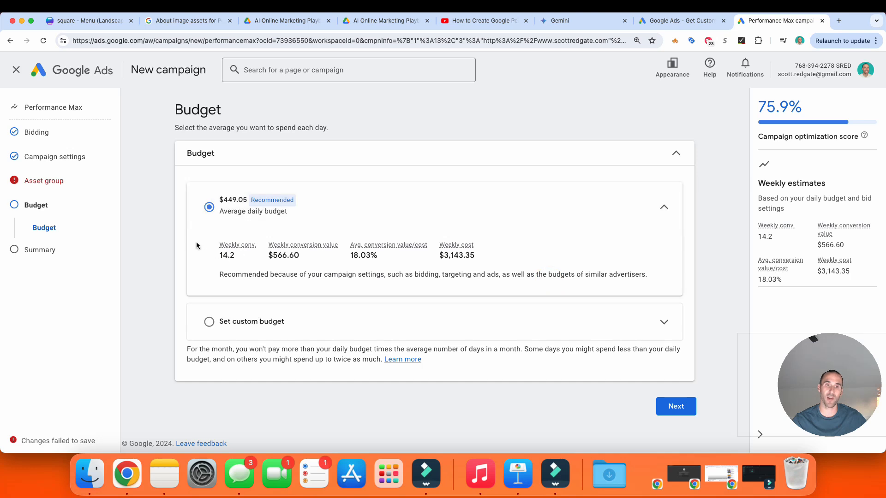
# - Choose a custom average daily budget instead of the recommended one and open its amount for editing
pyautogui.click(214, 325)
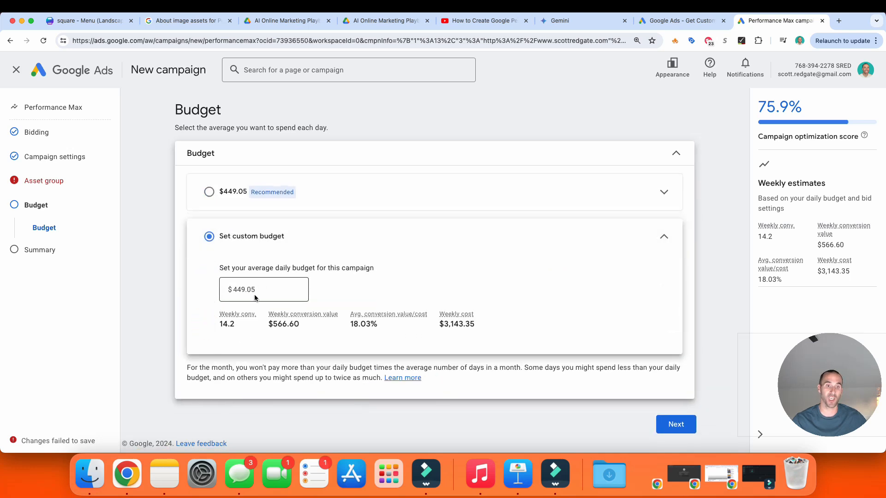
pyautogui.moveTo(264, 291); pyautogui.dragTo(221, 293)
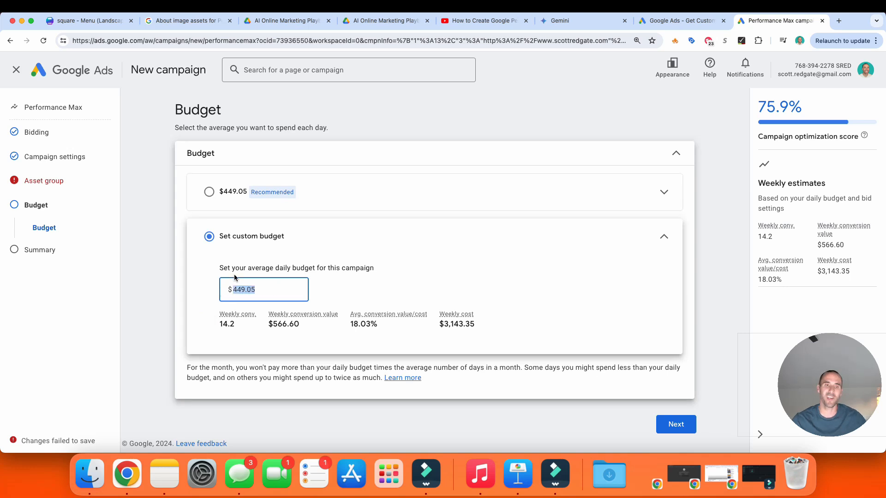
pyautogui.click(283, 293)
pyautogui.moveTo(292, 289); pyautogui.dragTo(202, 290)
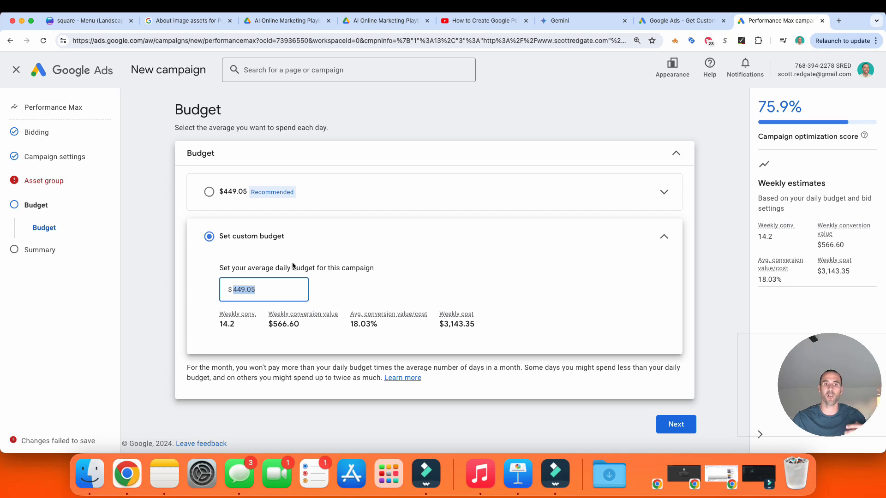
pyautogui.click(265, 292)
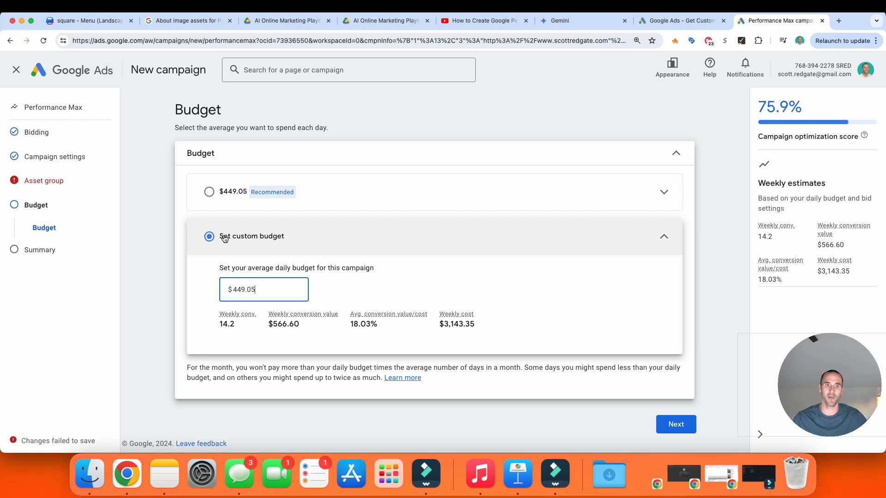
# - Proceed from the budget settings to the campaign summary and publish the "Performance Max: SEO Coaching" campaign
pyautogui.click(674, 428)
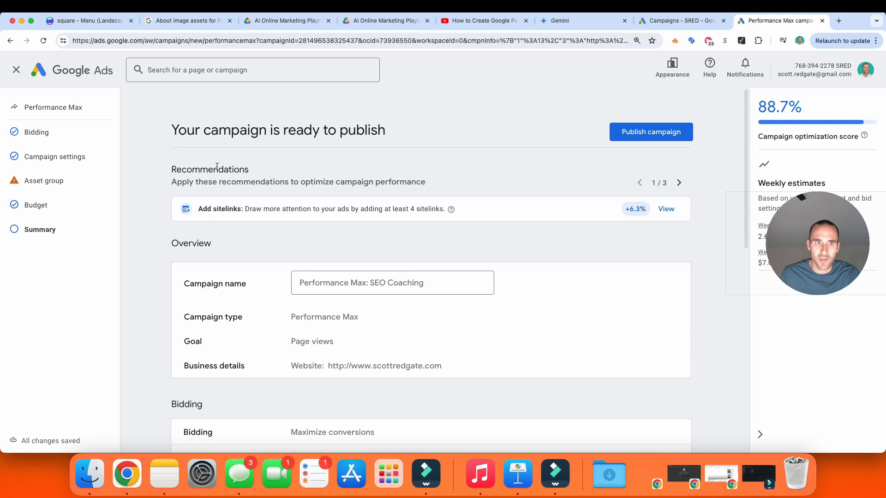
pyautogui.click(648, 137)
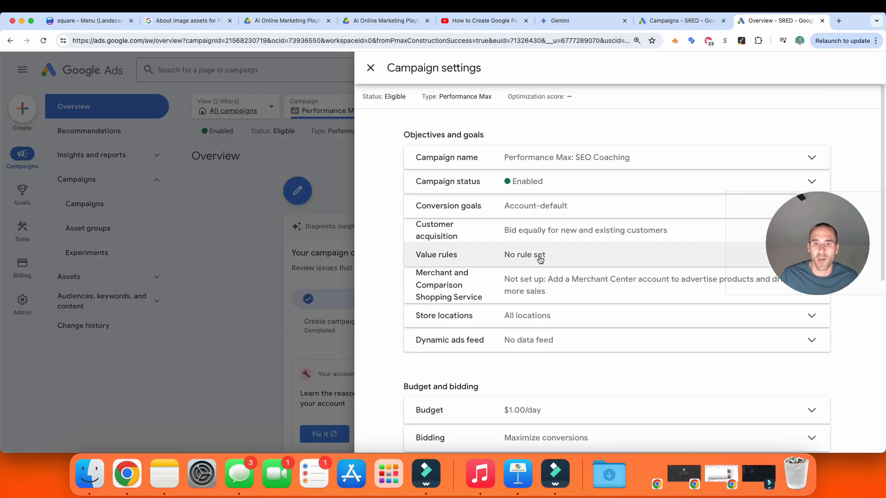
# - Set the campaign's location option to "Presence: People in or regularly in your included locations", save it and close the campaign settings
pyautogui.scroll(-5, 540, 260)
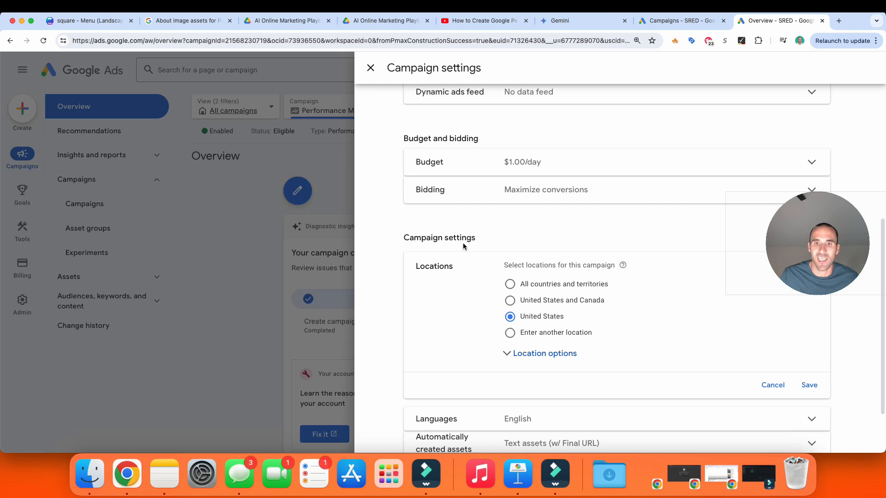
pyautogui.click(526, 354)
pyautogui.scroll(-2, 524, 362)
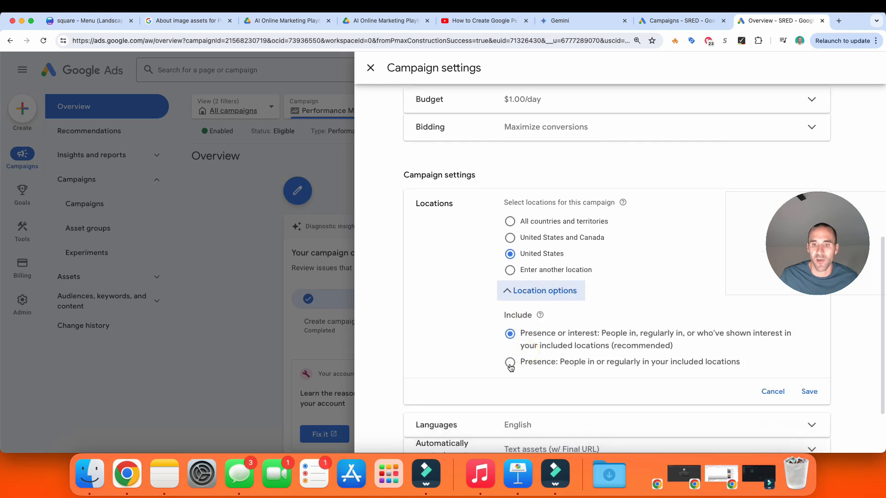
pyautogui.click(510, 364)
pyautogui.click(809, 392)
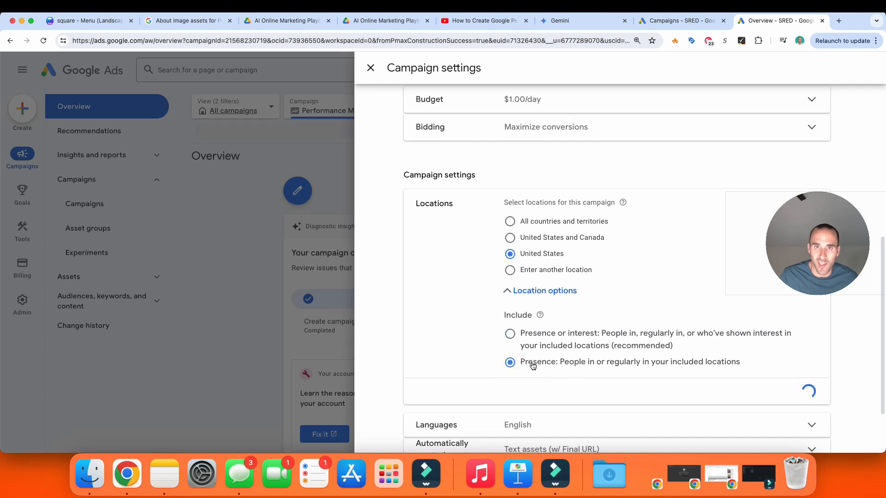
pyautogui.click(371, 68)
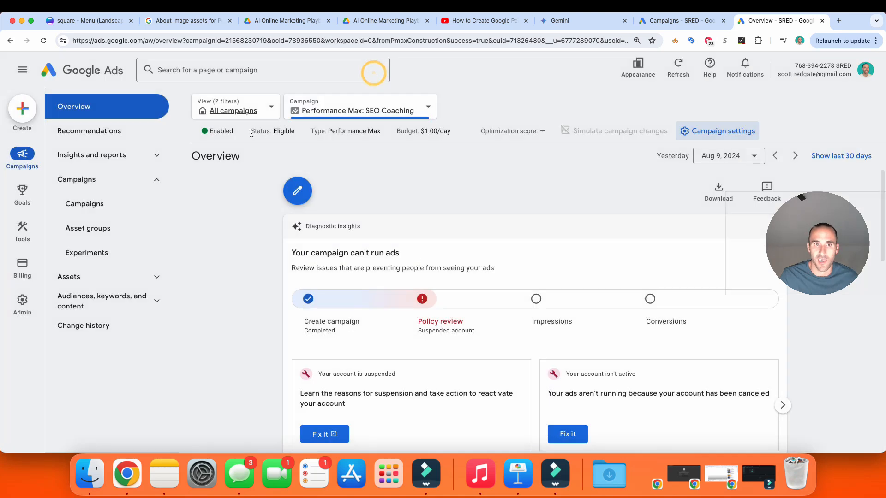